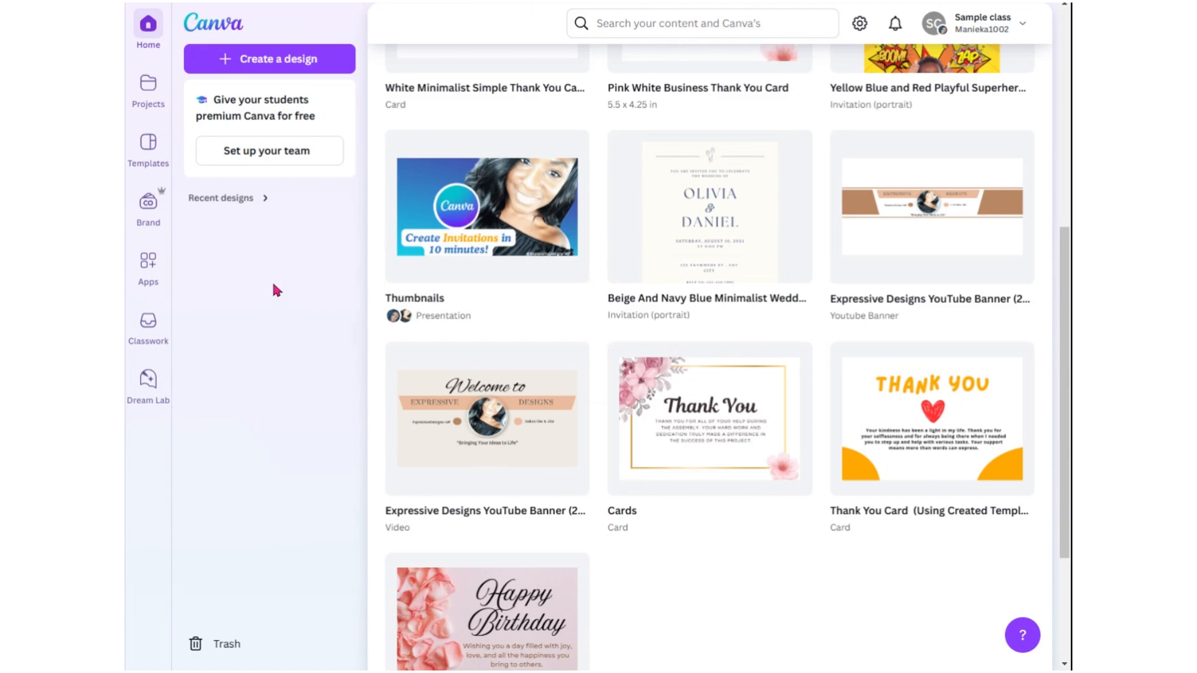
scroll(293, 347, up, 4)
scroll(296, 355, down, 3)
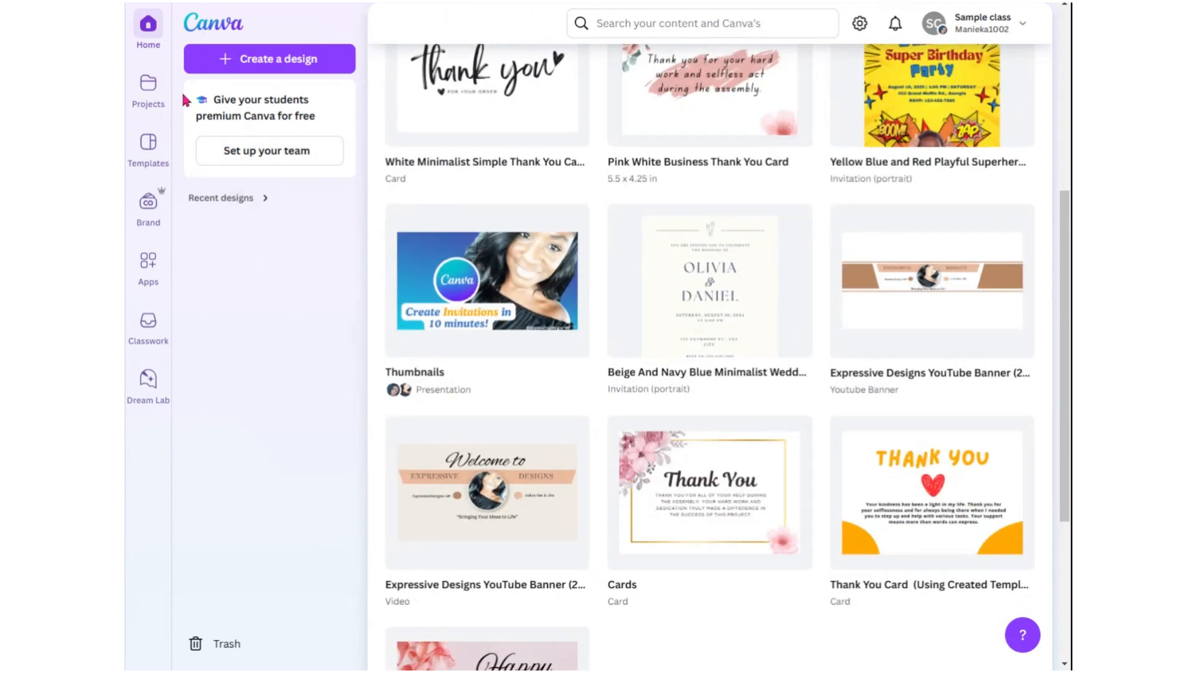
scroll(582, 489, up, 5)
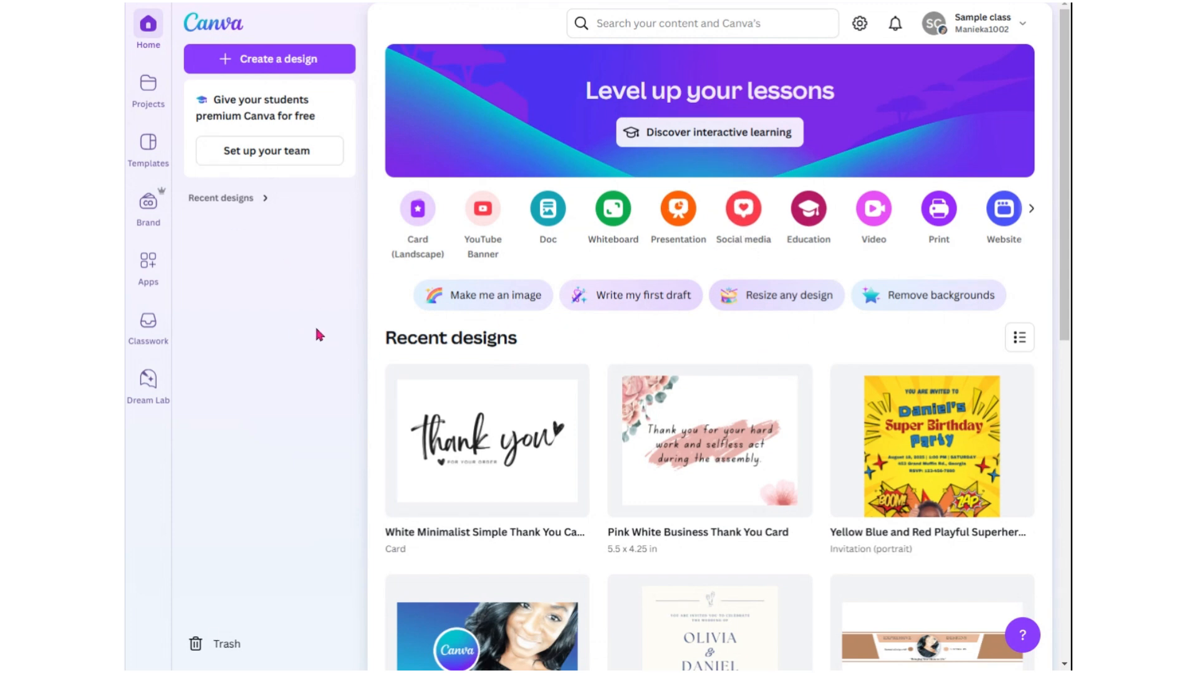
Examine the design types and suggested templates offered for creating a new design
click(231, 62)
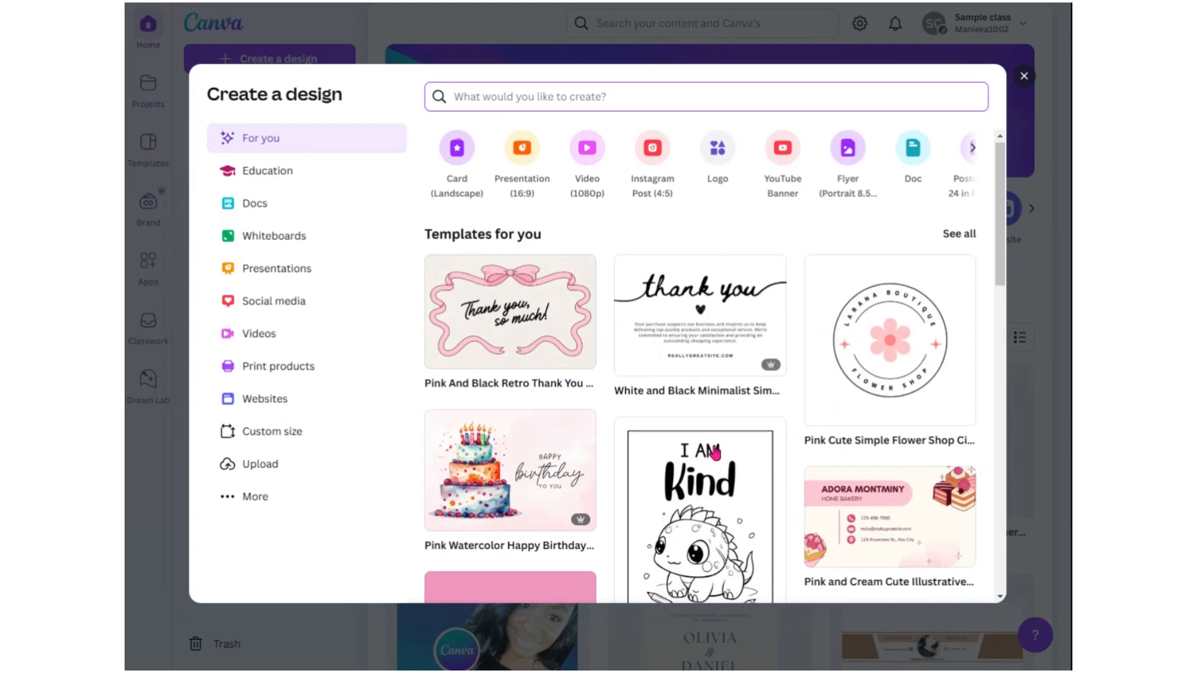
scroll(715, 453, down, 1)
scroll(642, 300, up, 1)
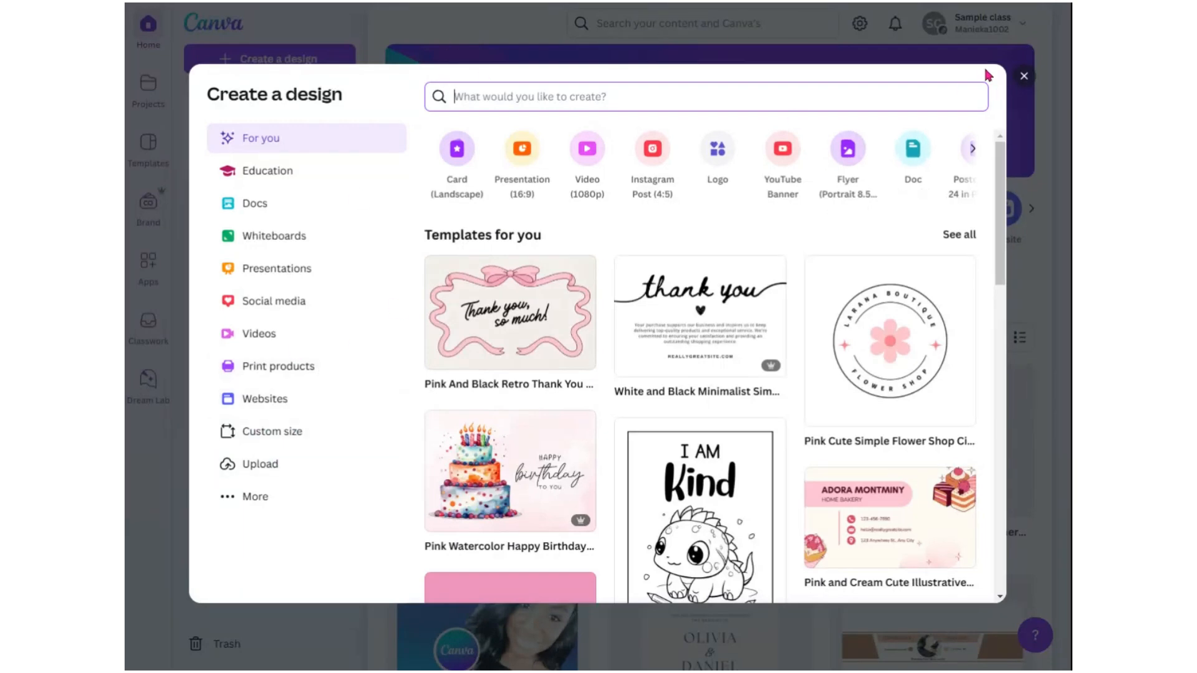
click(1024, 76)
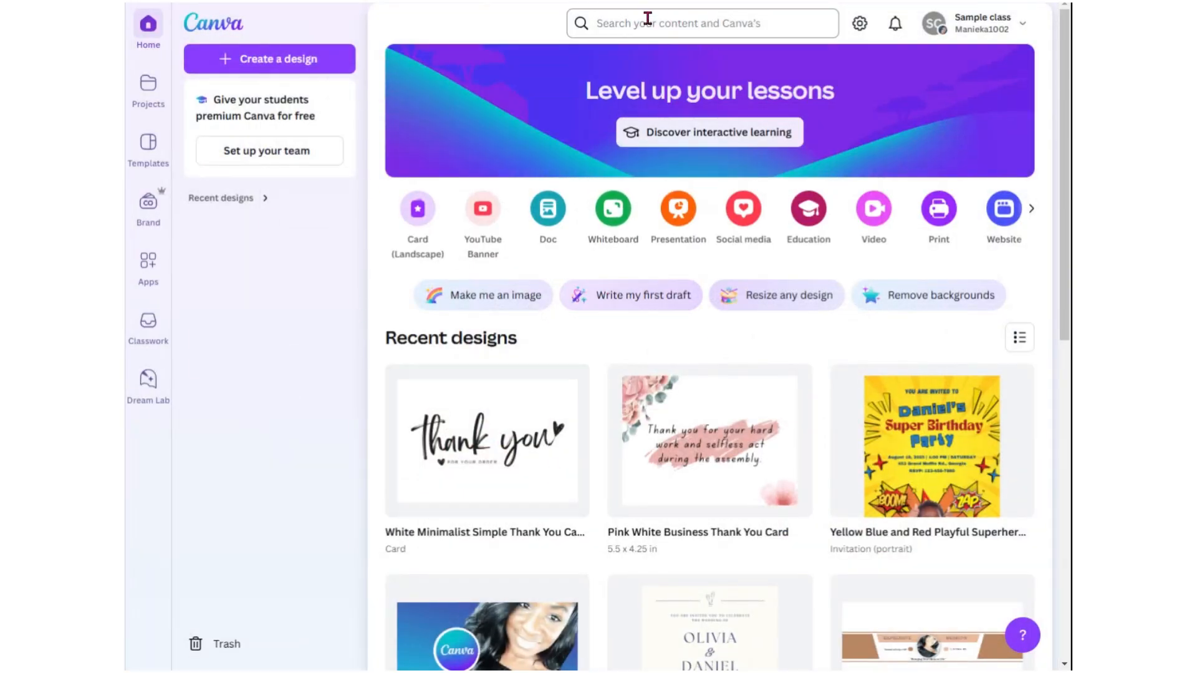
Search the content and templates for "thank you cards"
click(648, 19)
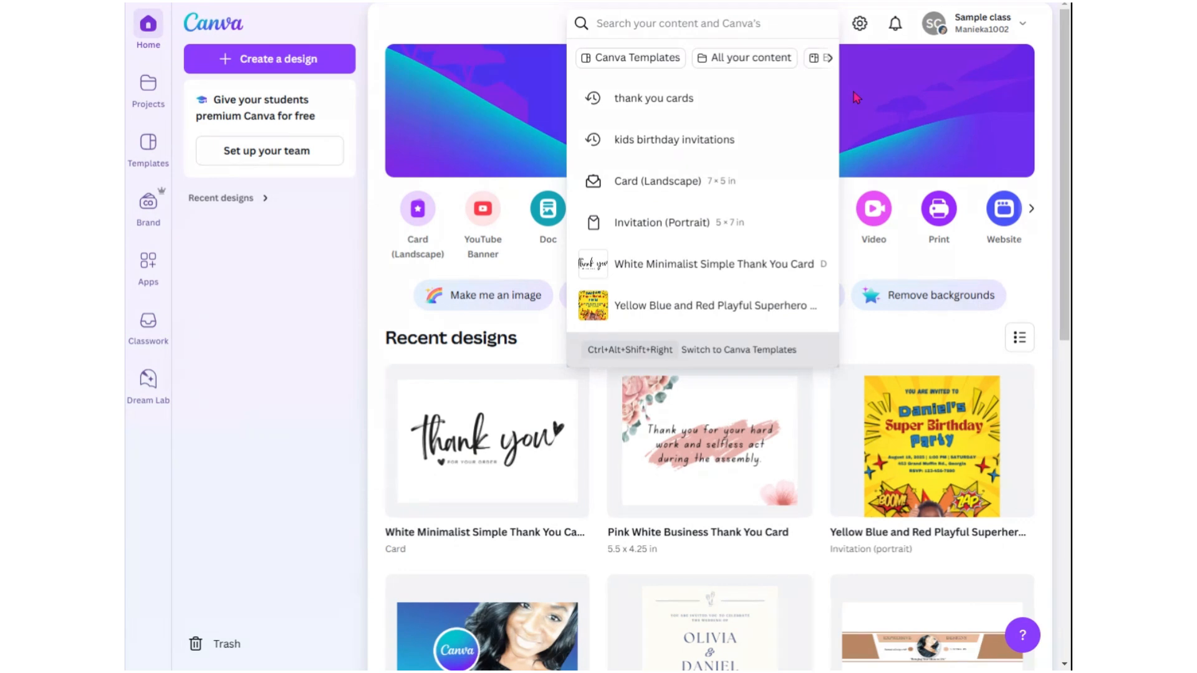
text(thank you crt)
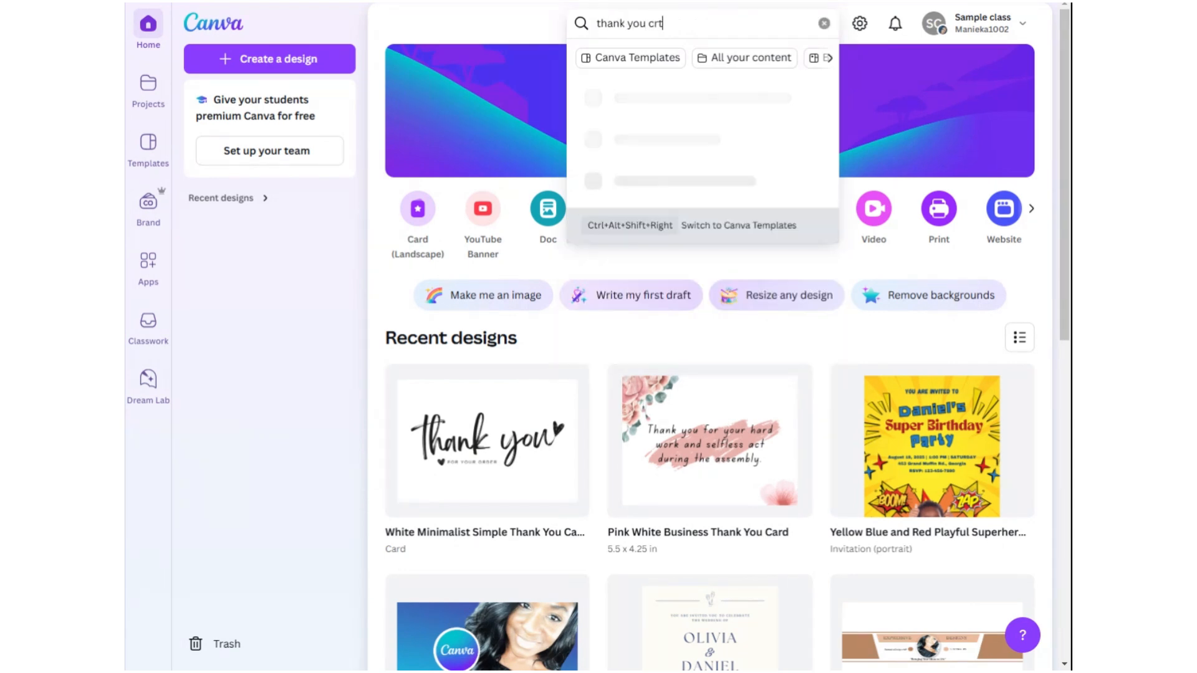
key(BackSpace)
key(BackSpace)
text(ards)
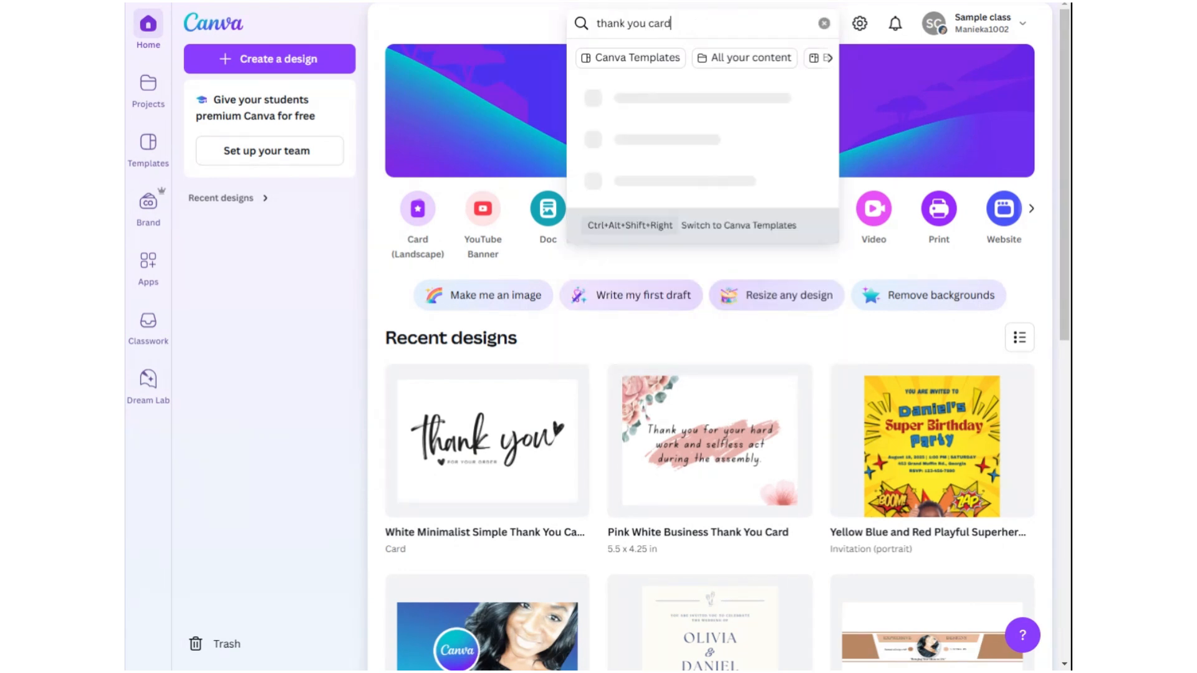
key(Return)
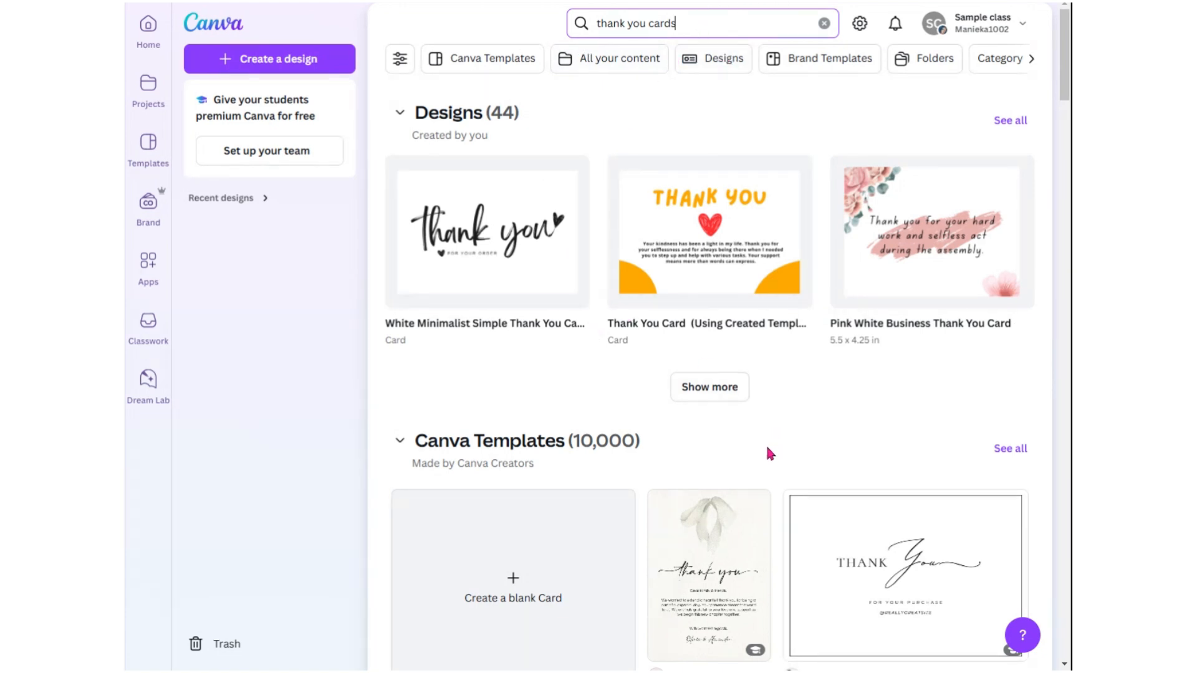
Examine the thank you card templates in the search results for a suitable design
scroll(598, 422, down, 2)
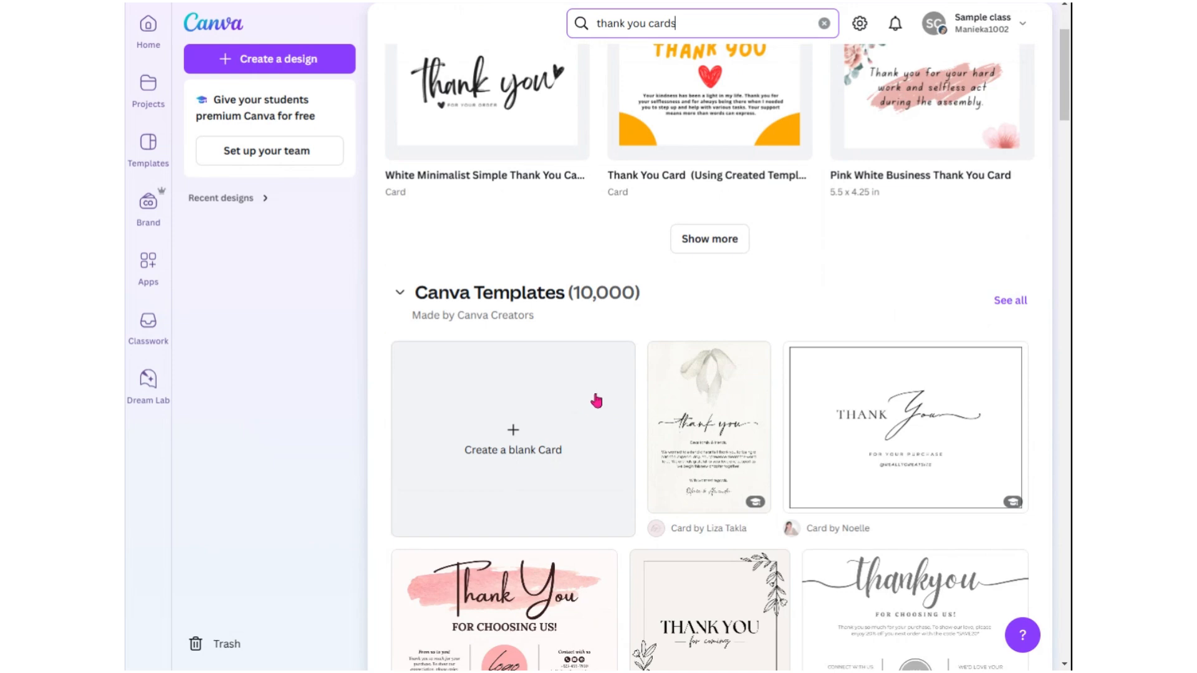
scroll(596, 401, down, 2)
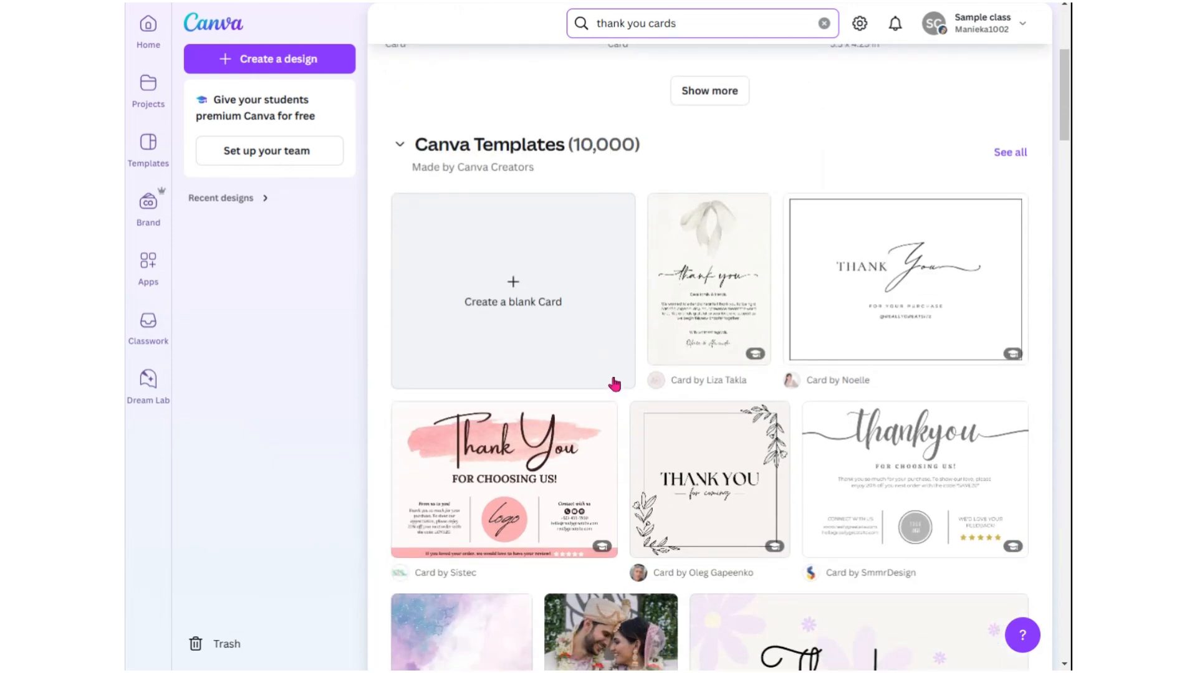
scroll(613, 383, down, 2)
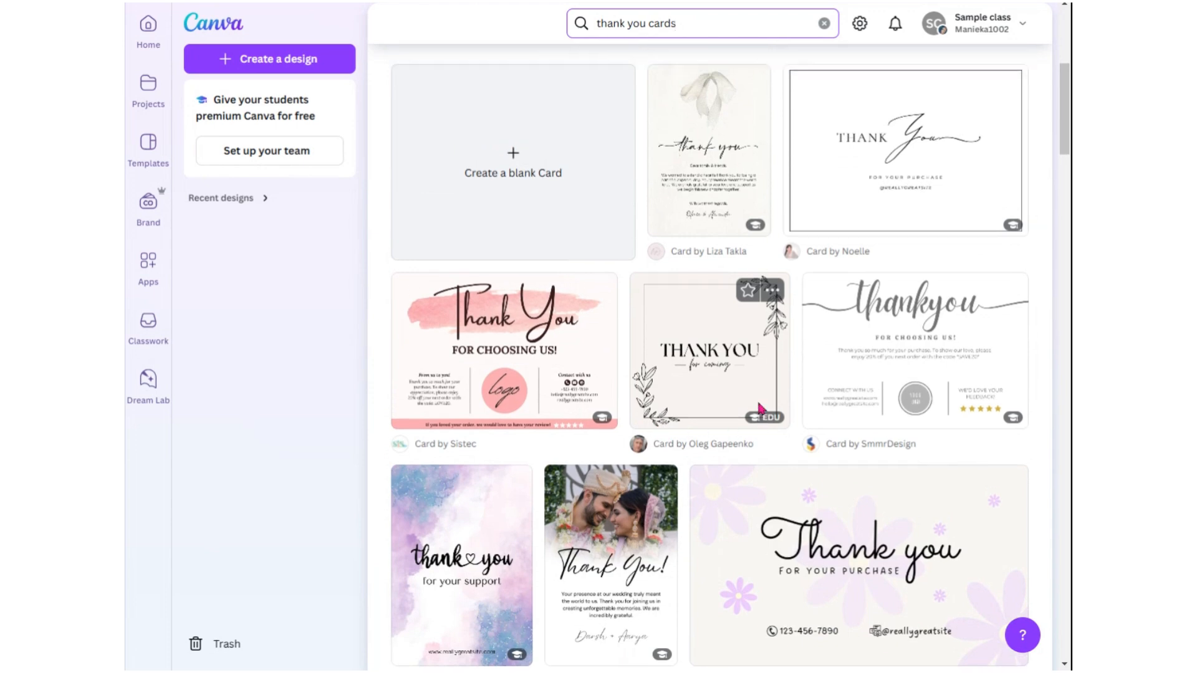
scroll(758, 409, up, 2)
scroll(754, 421, down, 5)
scroll(729, 414, up, 4)
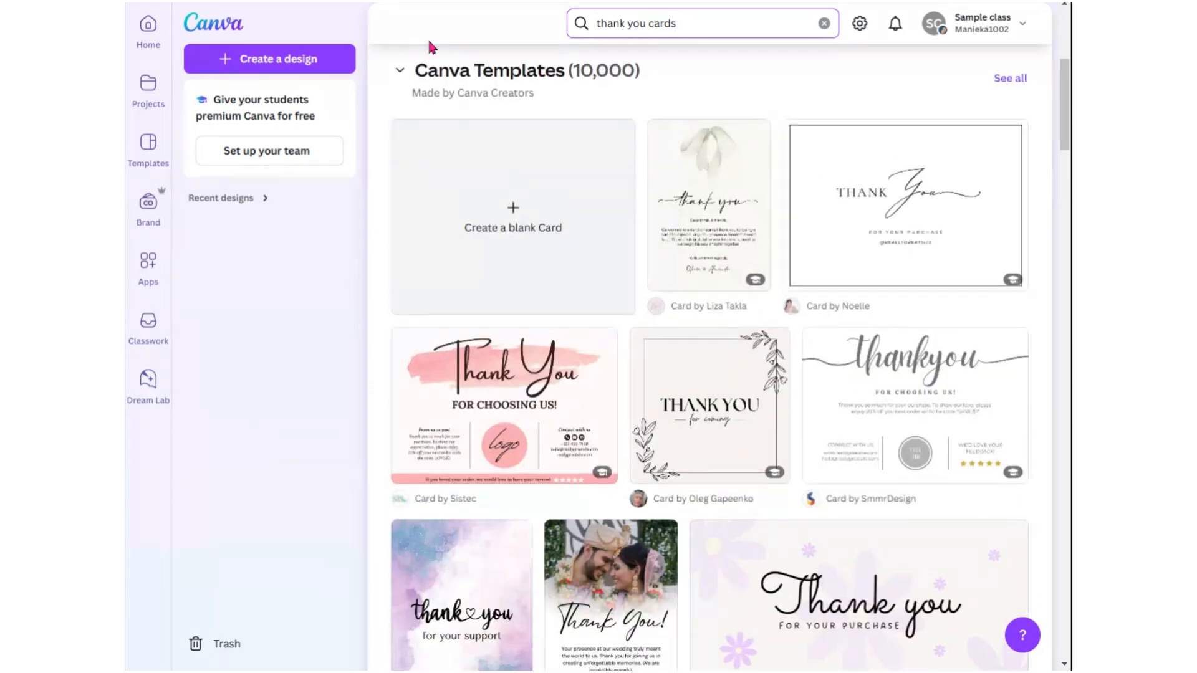
scroll(611, 280, up, 5)
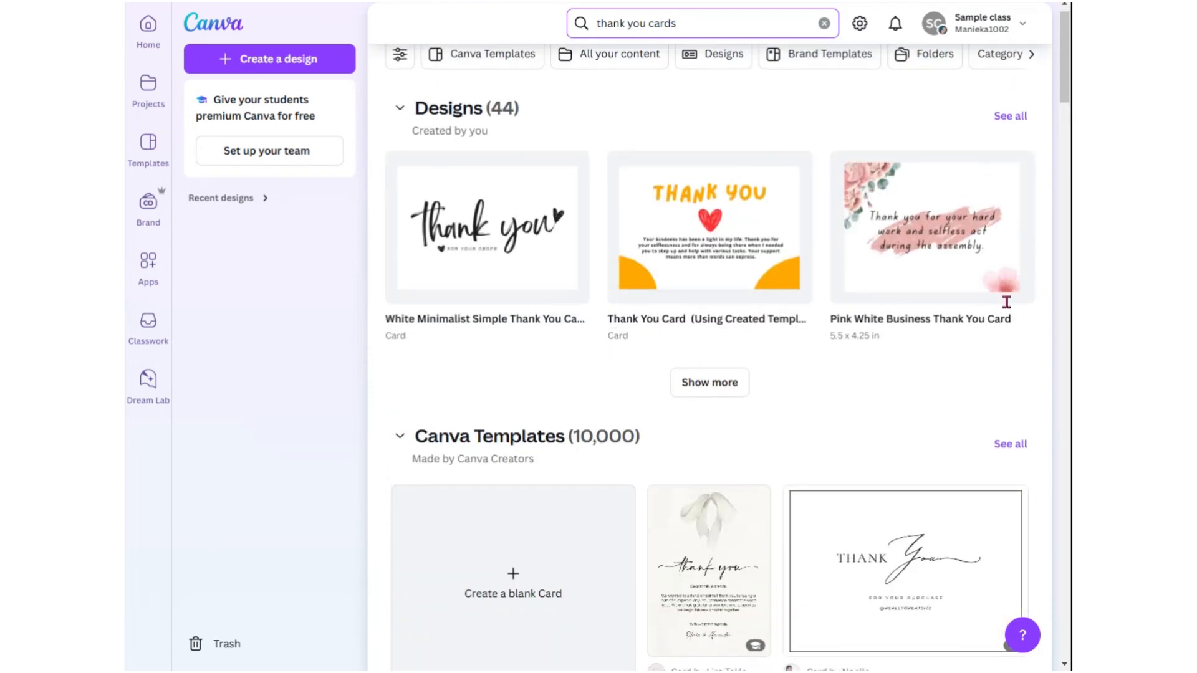
scroll(960, 343, down, 12)
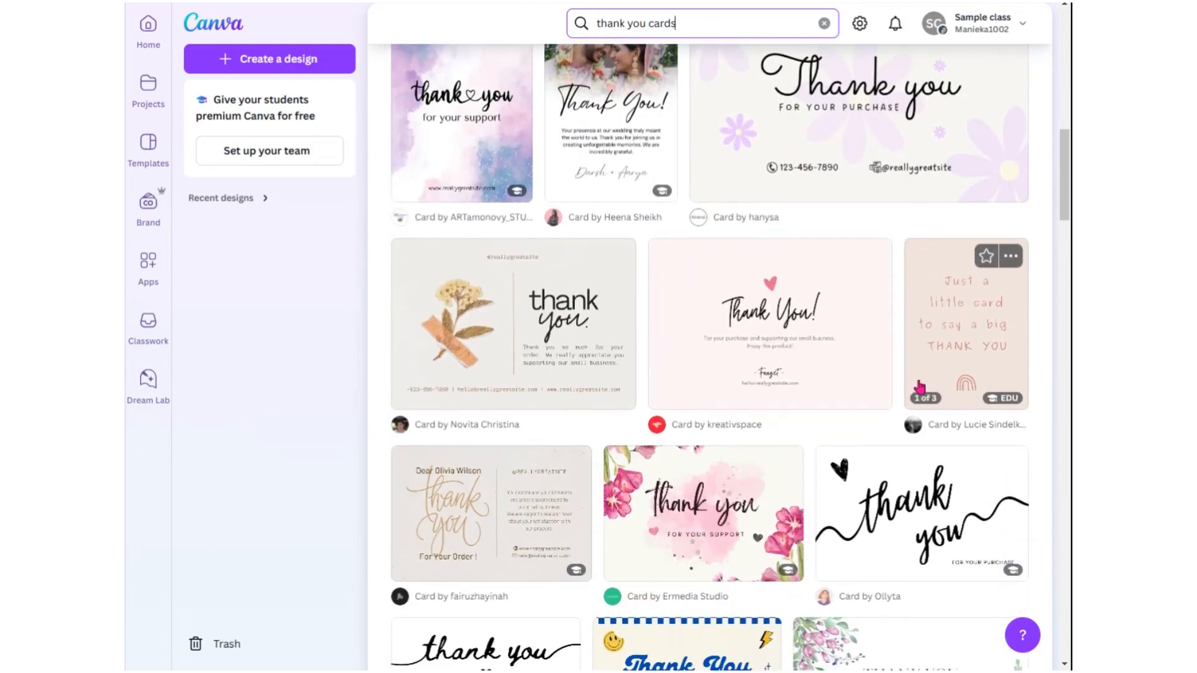
scroll(919, 388, down, 8)
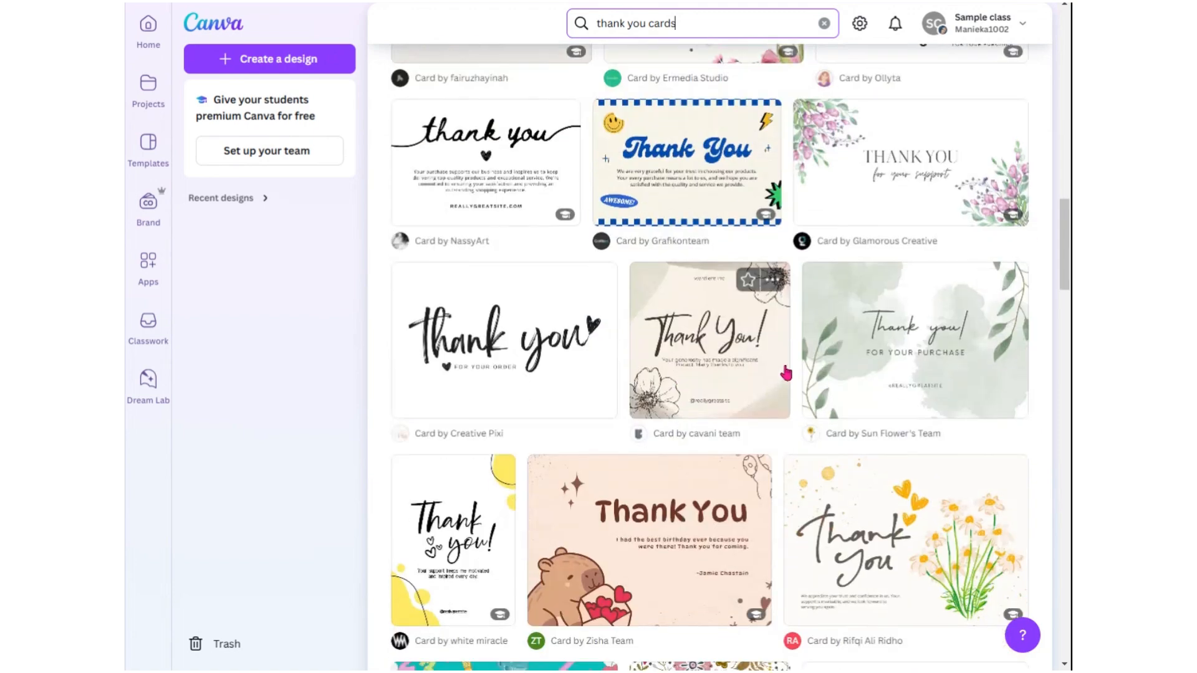
scroll(895, 249, down, 4)
scroll(932, 284, up, 6)
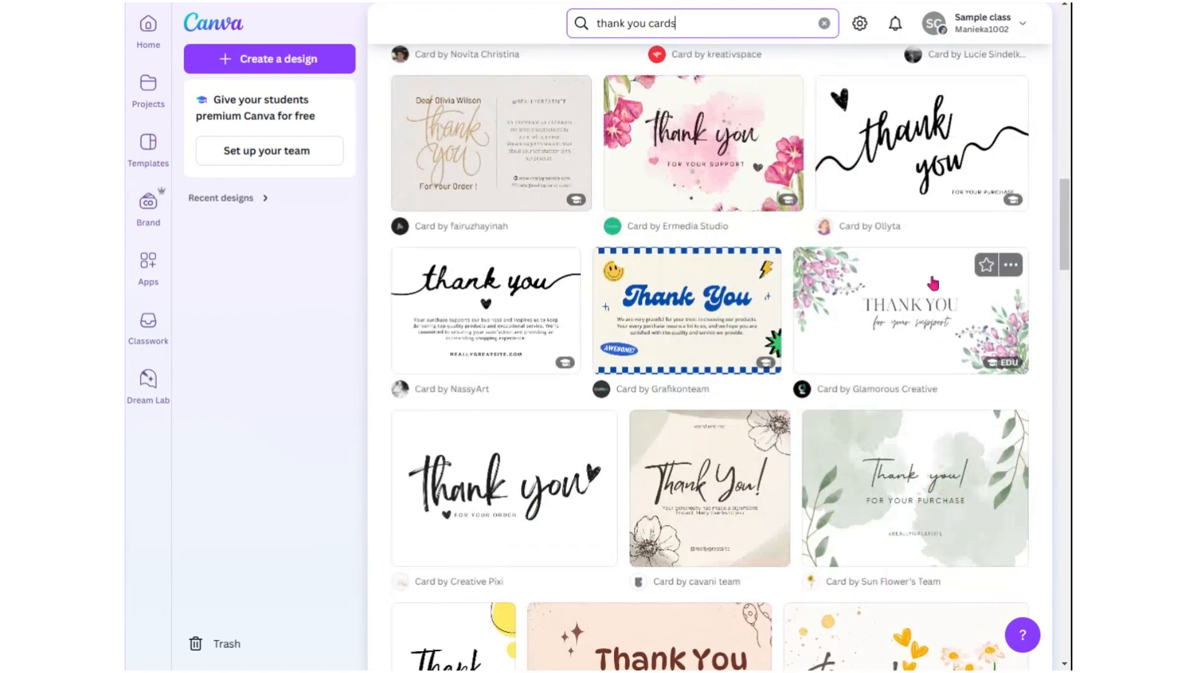
scroll(933, 283, up, 1)
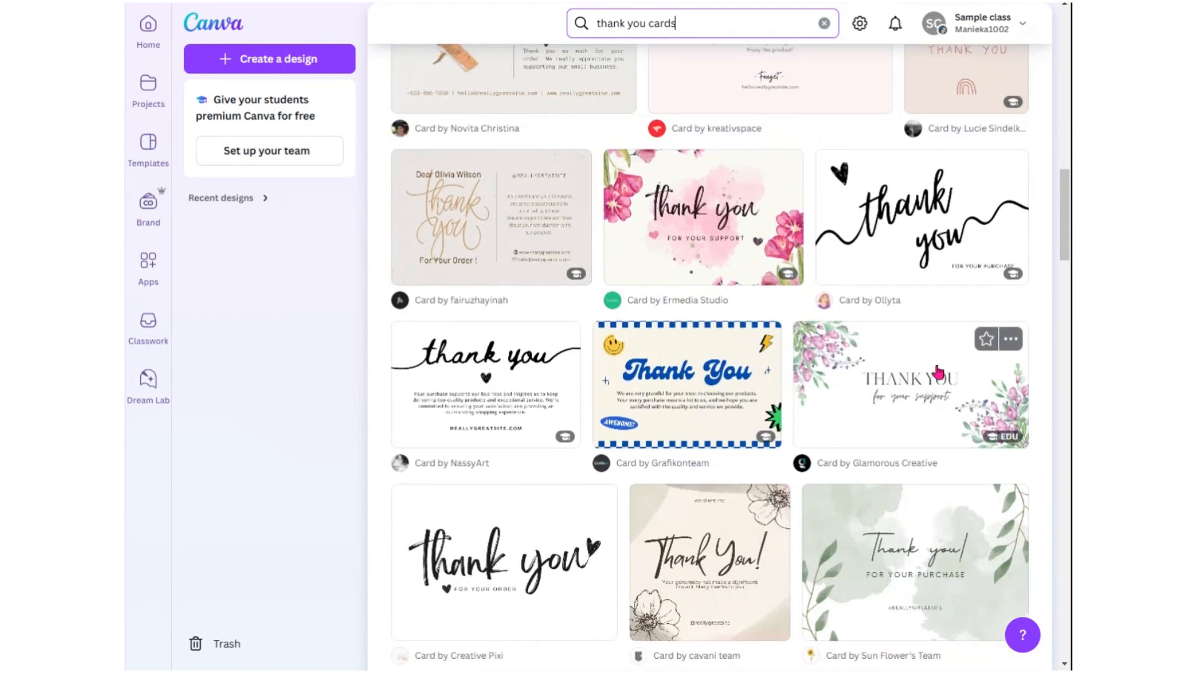
scroll(914, 380, down, 11)
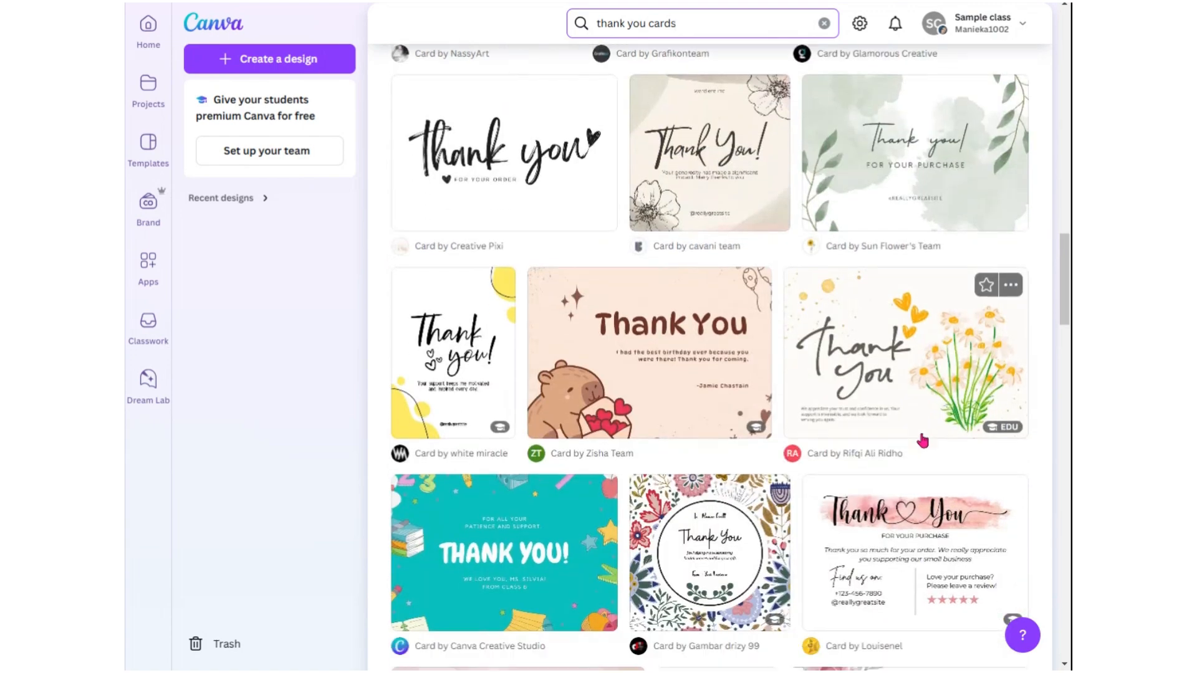
scroll(950, 370, down, 5)
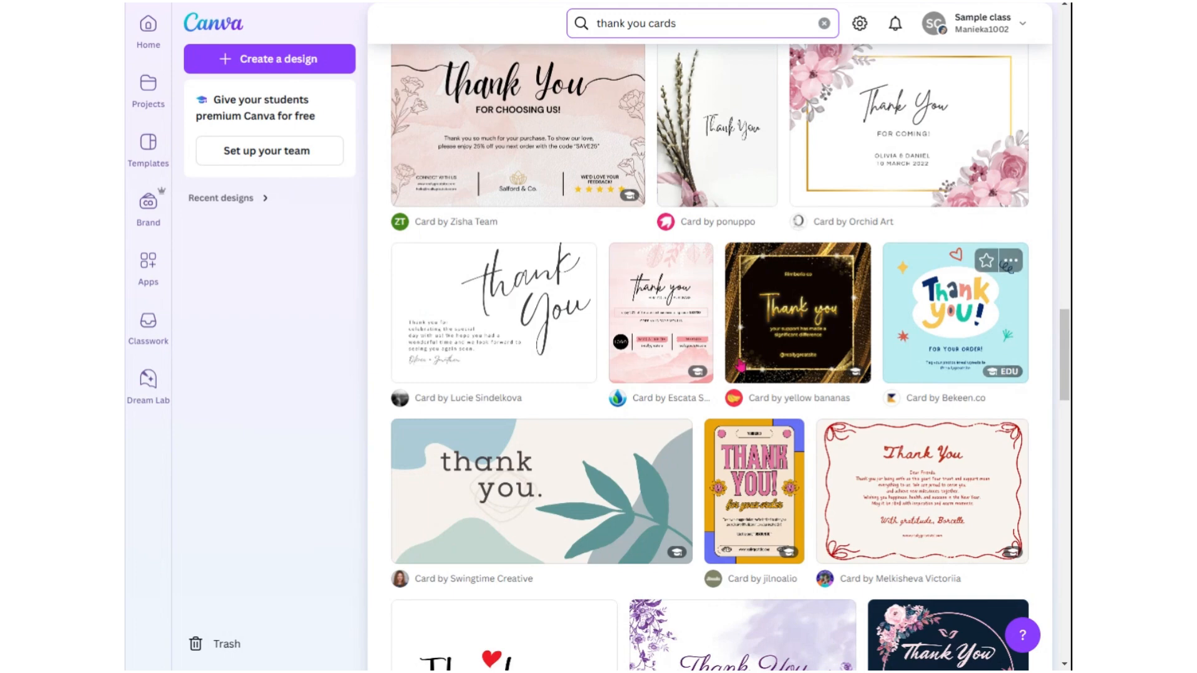
scroll(900, 374, down, 6)
scroll(708, 428, down, 8)
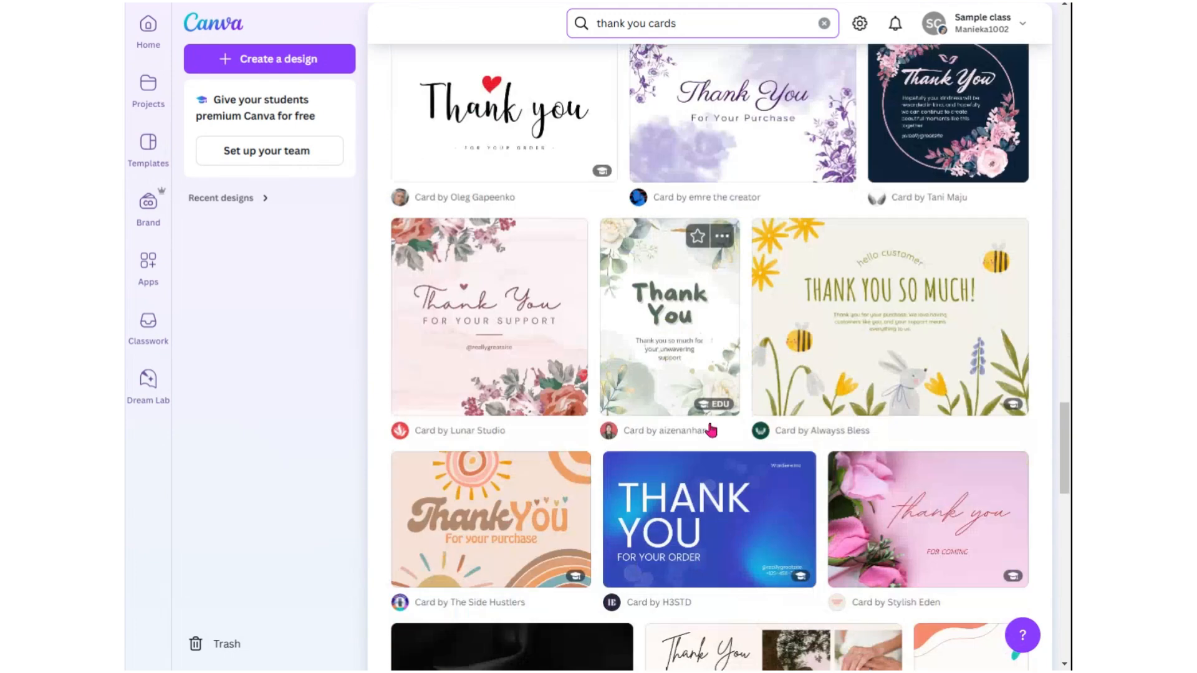
scroll(845, 408, down, 5)
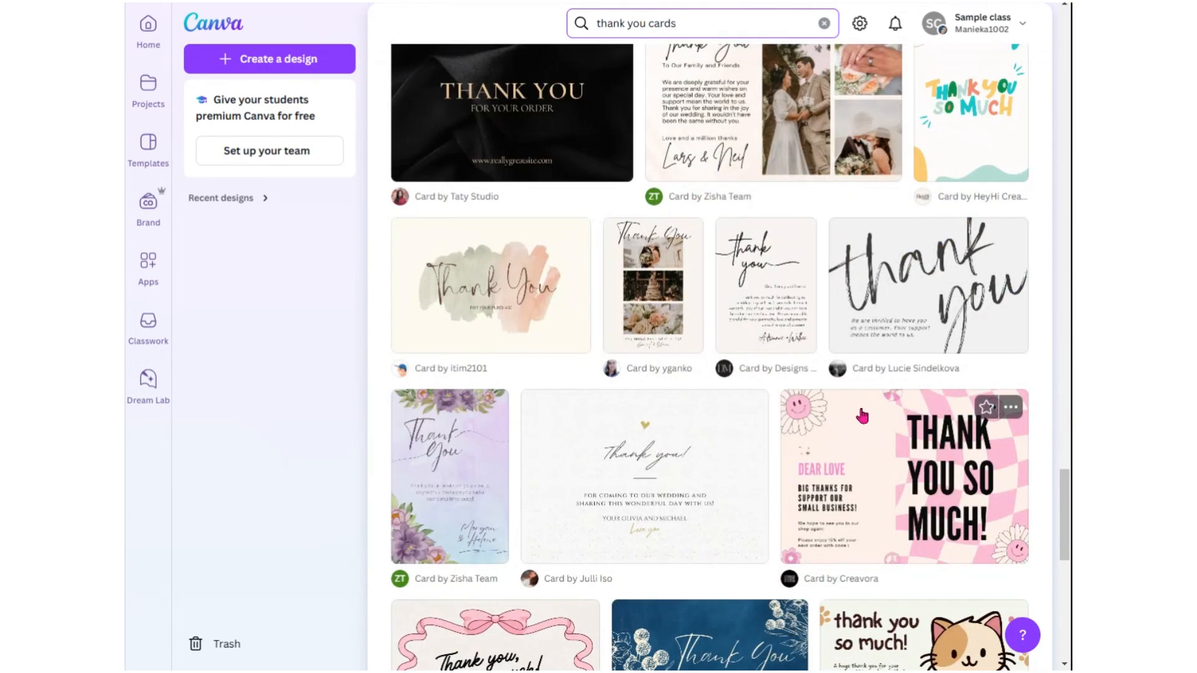
scroll(810, 395, down, 6)
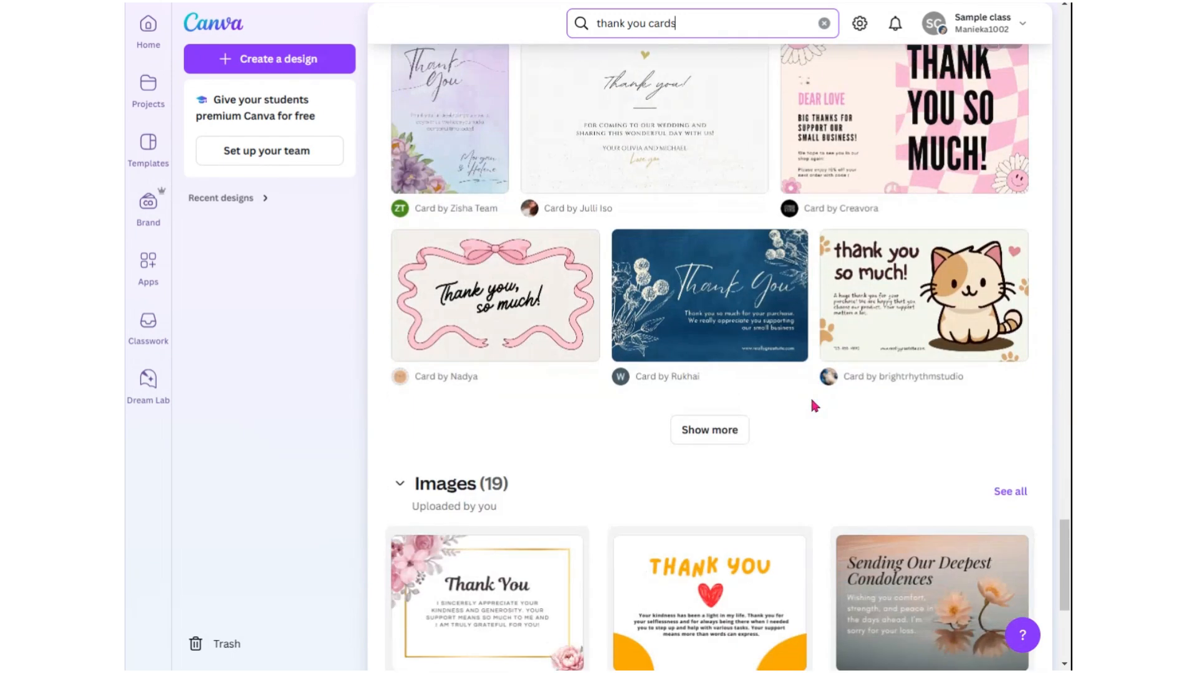
Load more thank you card templates and open the preview of the two-page Pink White Business Thank You Card by Aesthetic Studio
click(711, 432)
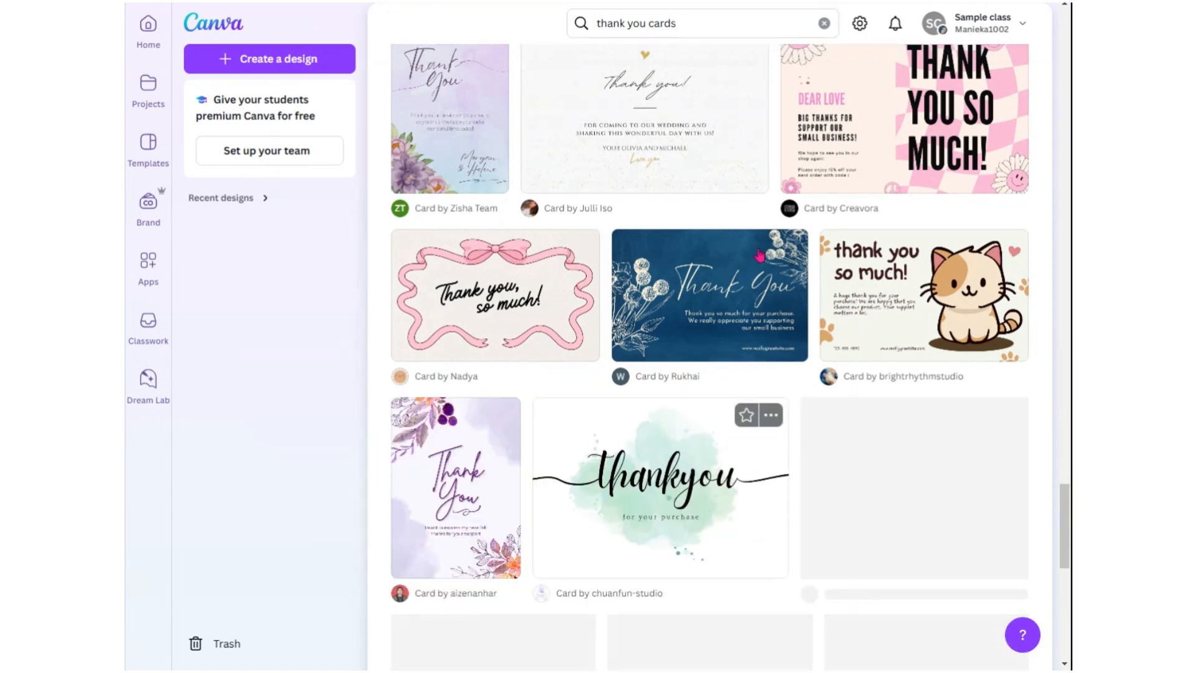
scroll(844, 380, down, 6)
scroll(783, 306, down, 8)
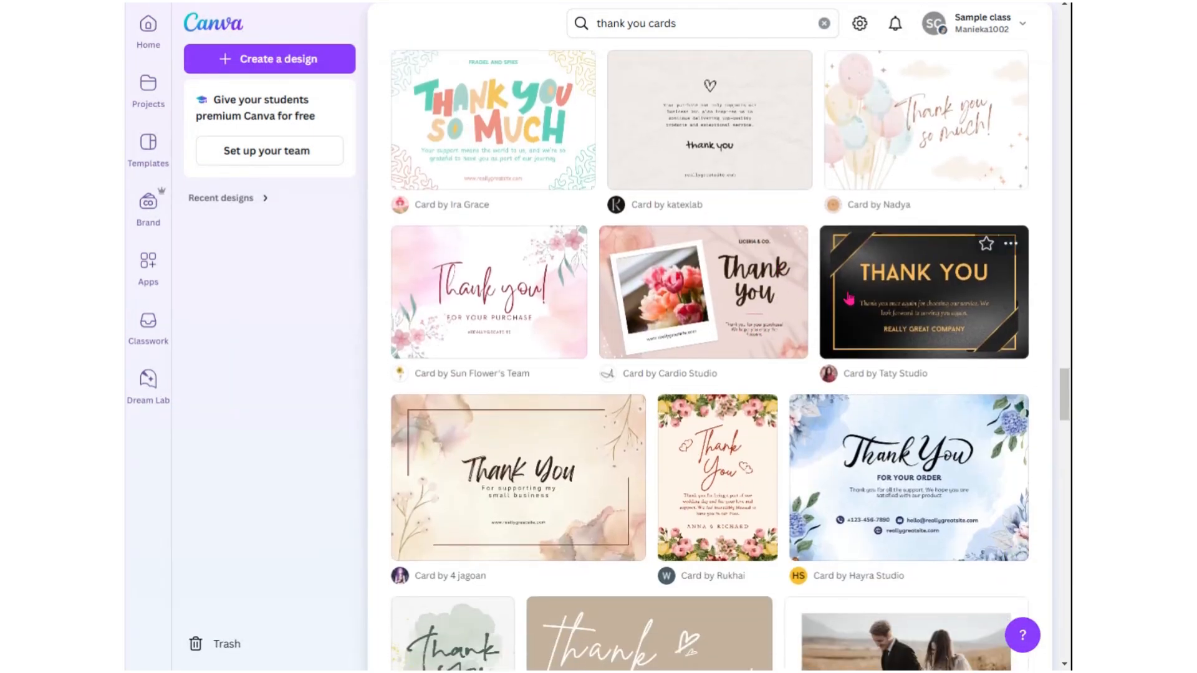
scroll(843, 323, down, 5)
scroll(844, 322, down, 13)
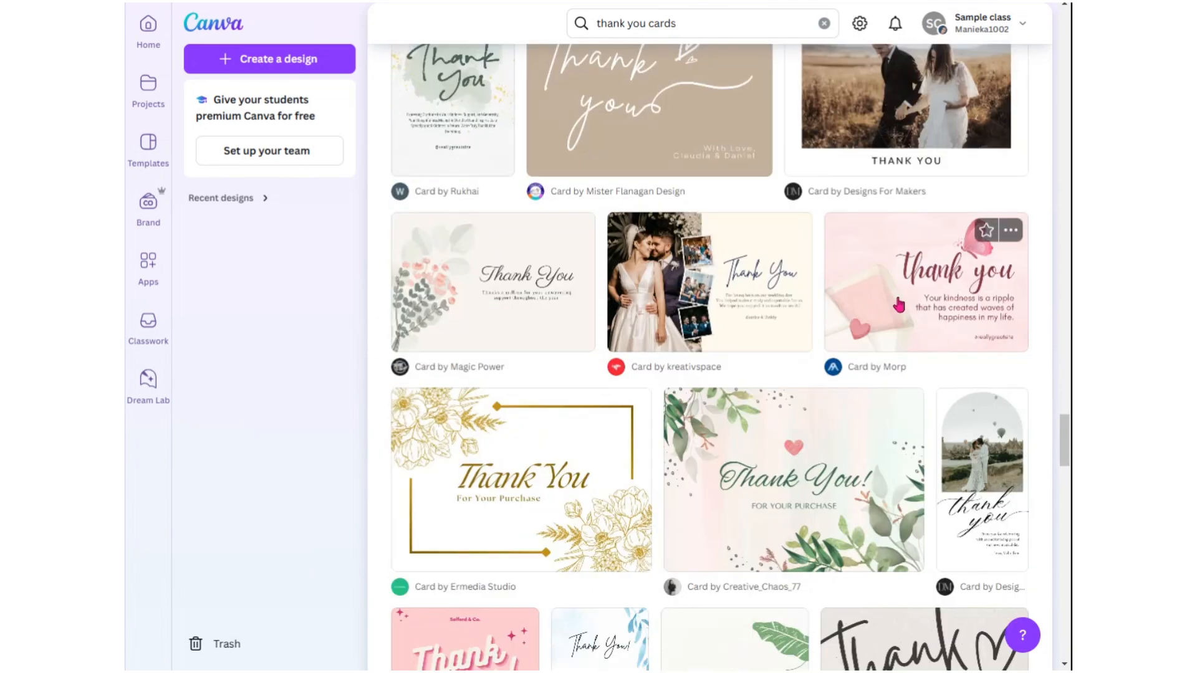
scroll(893, 318, down, 4)
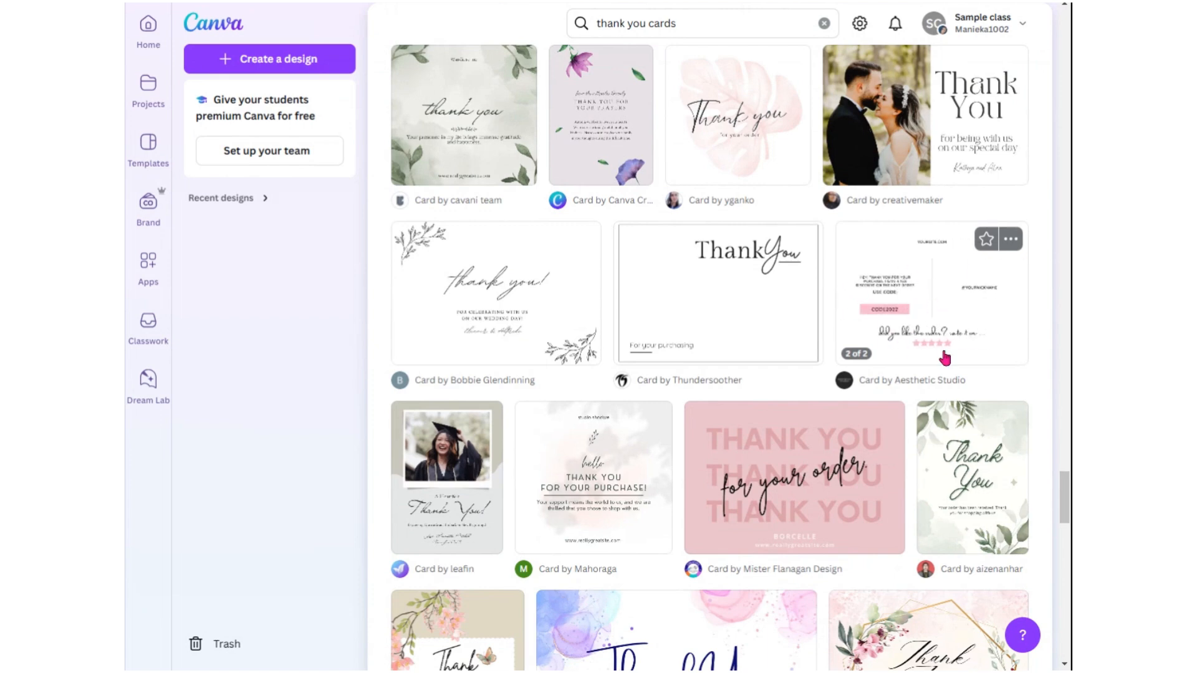
click(925, 302)
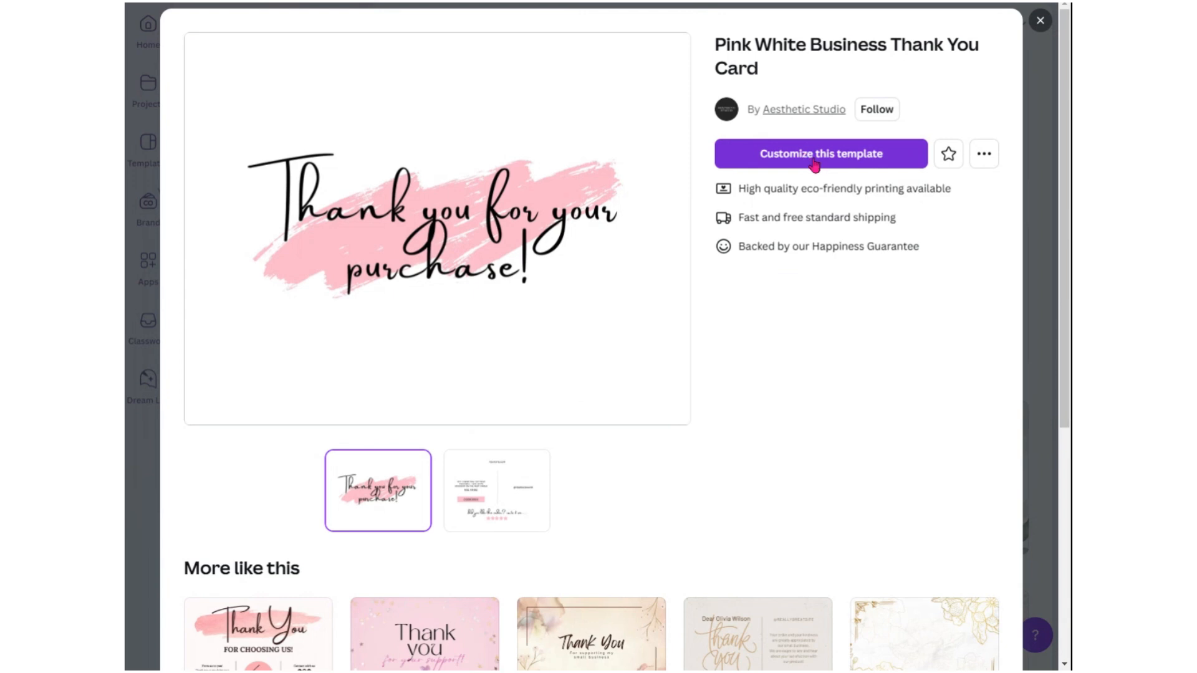
Examine the template's page previews and the similar card designs suggested below it
scroll(585, 262, down, 4)
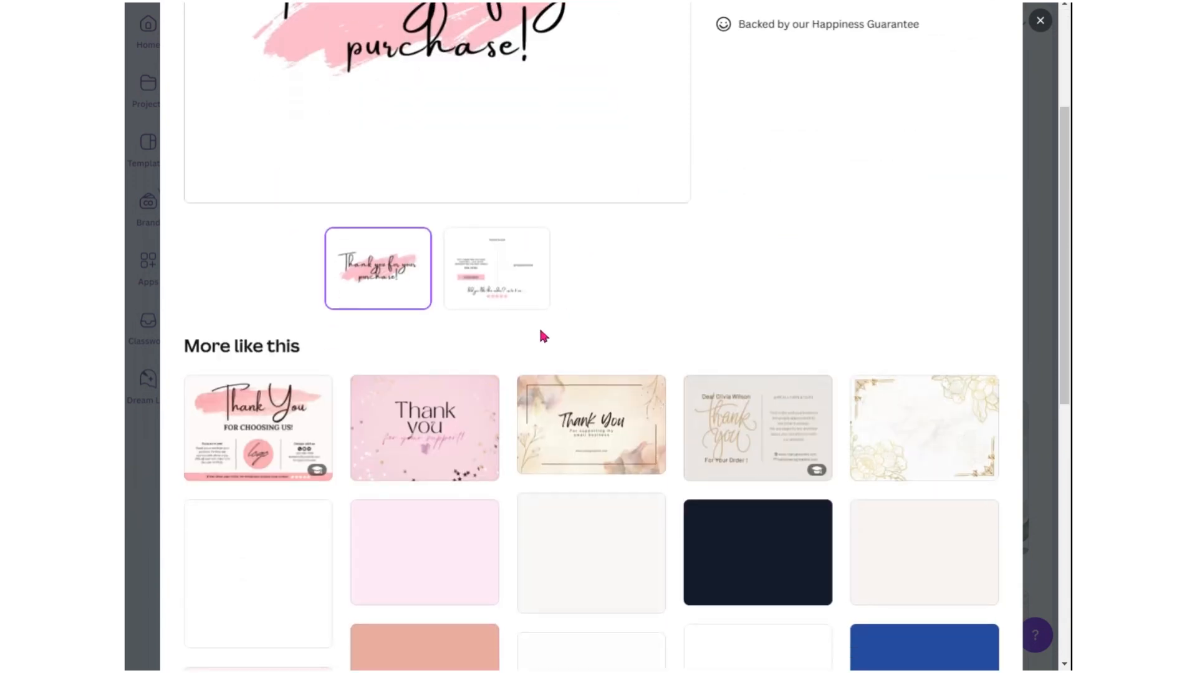
scroll(540, 331, down, 1)
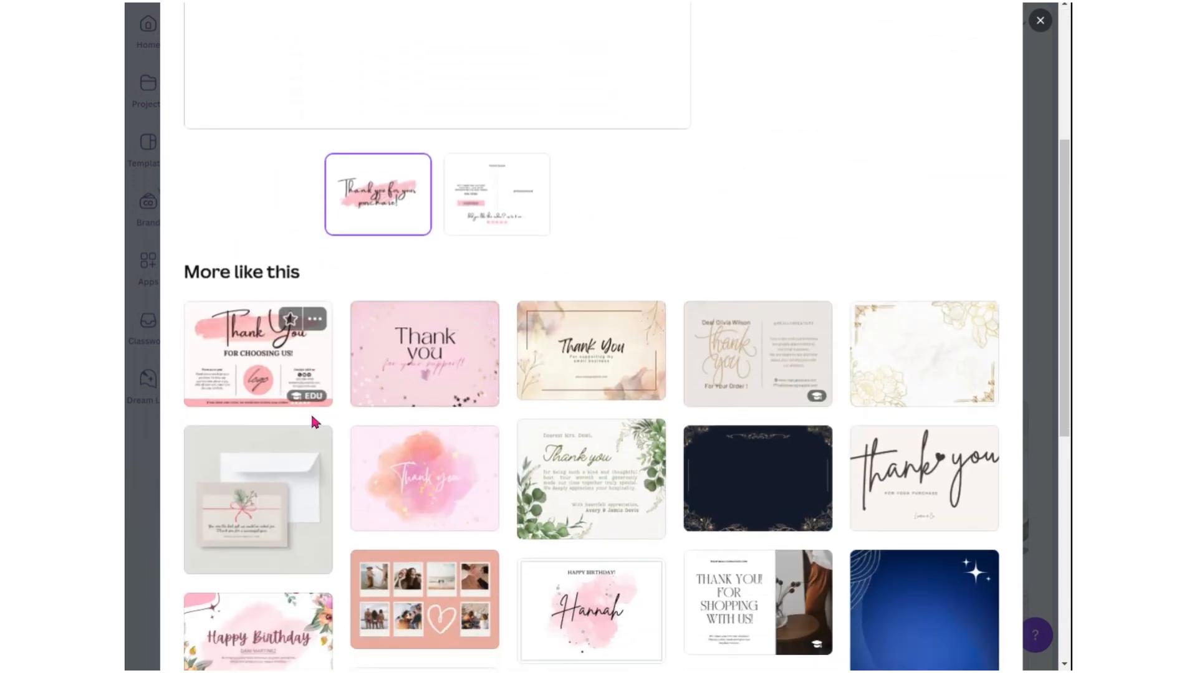
scroll(311, 413, down, 4)
scroll(546, 368, up, 6)
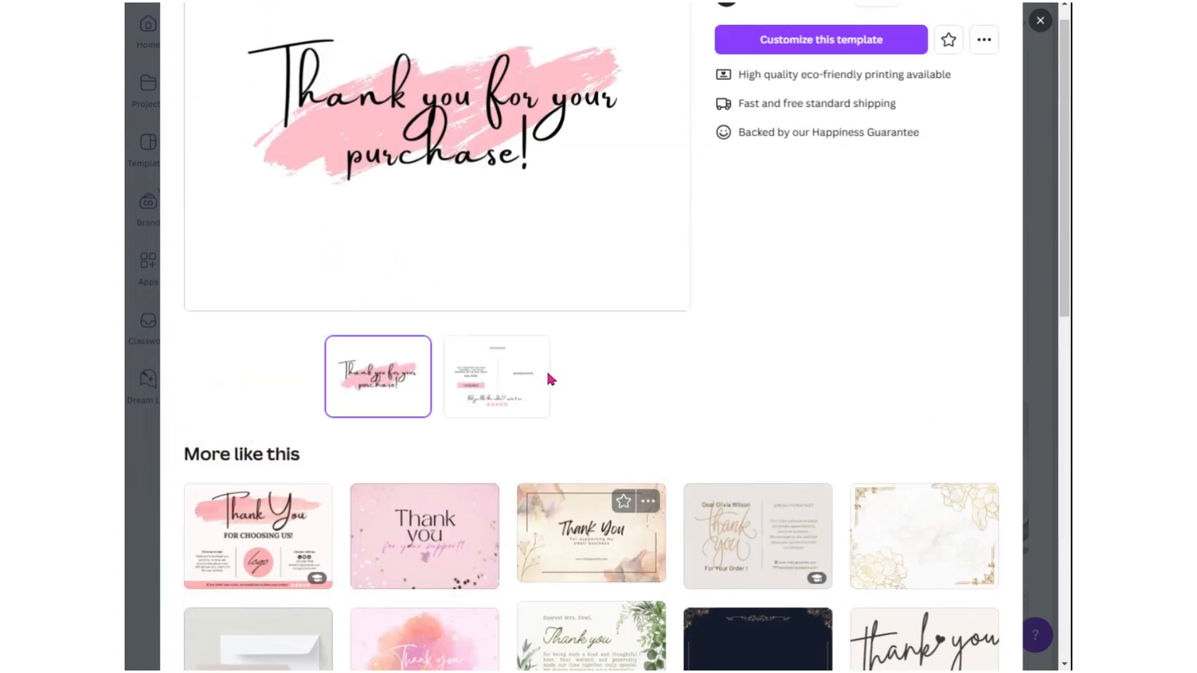
scroll(548, 376, up, 2)
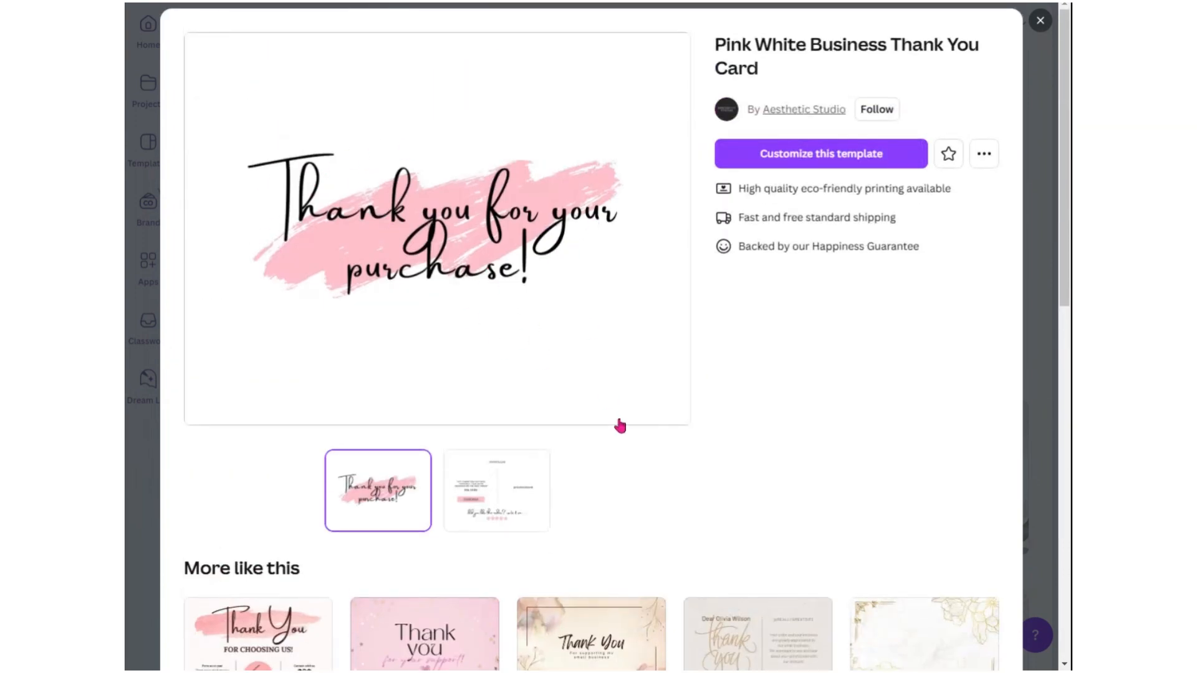
scroll(698, 473, down, 1)
scroll(675, 213, up, 1)
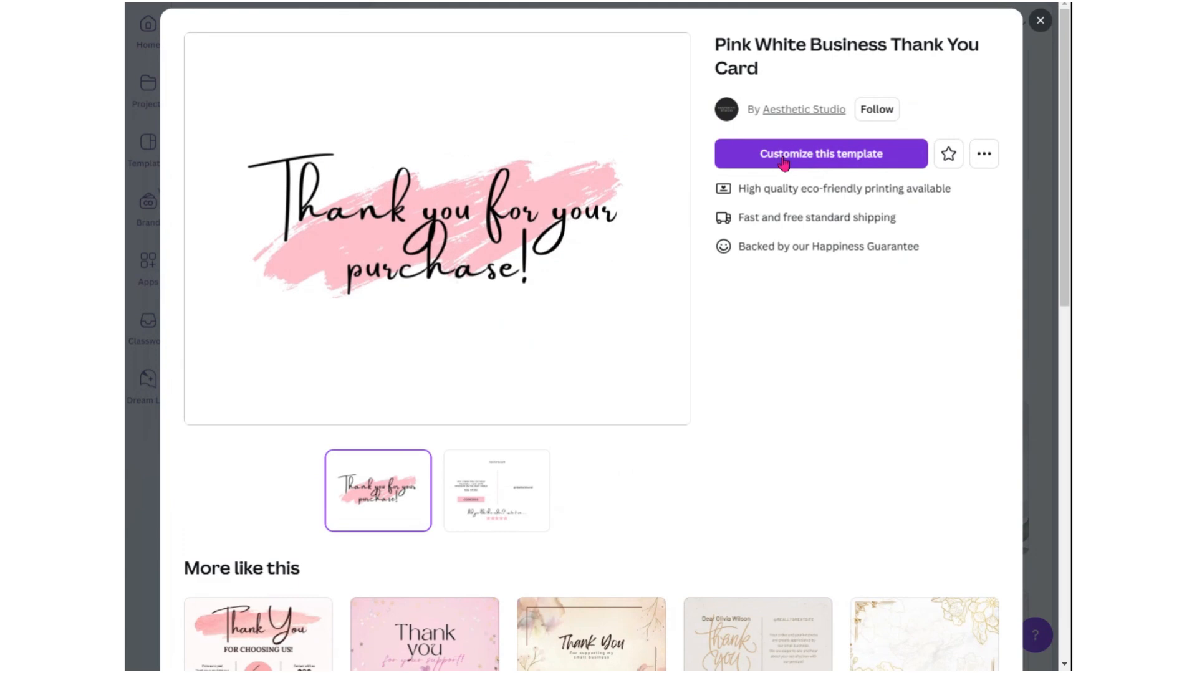
Open the Pink White Business Thank You Card template for customizing and look over its second page
click(847, 157)
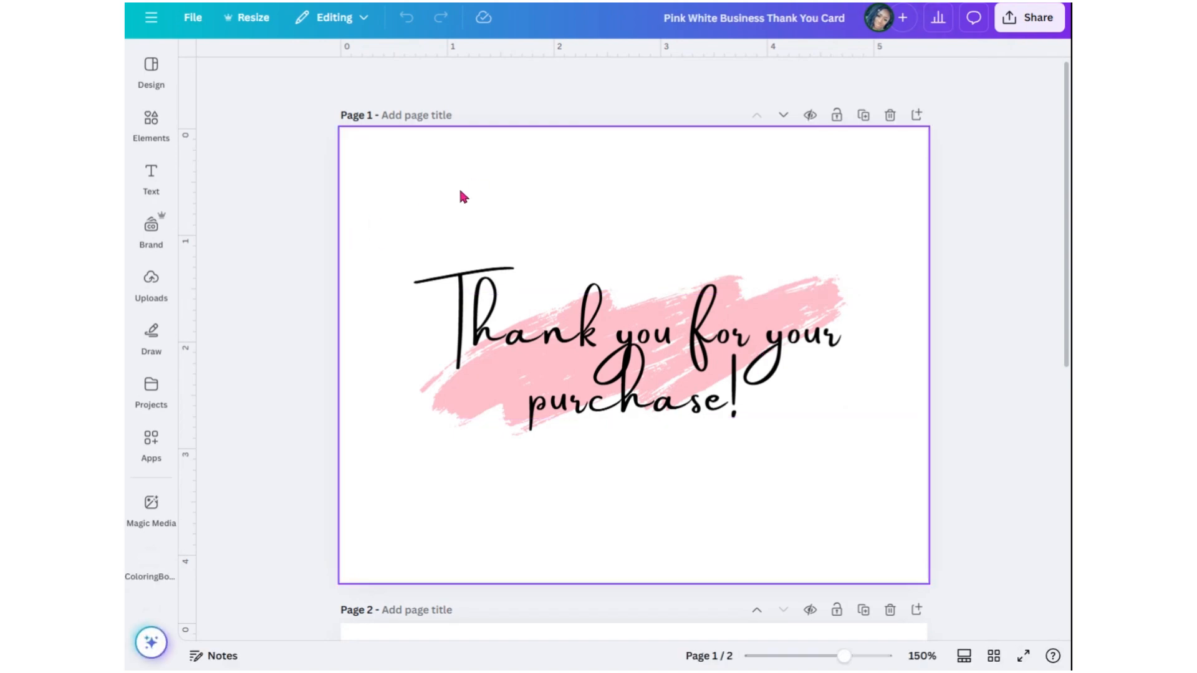
scroll(697, 429, down, 3)
scroll(697, 429, down, 4)
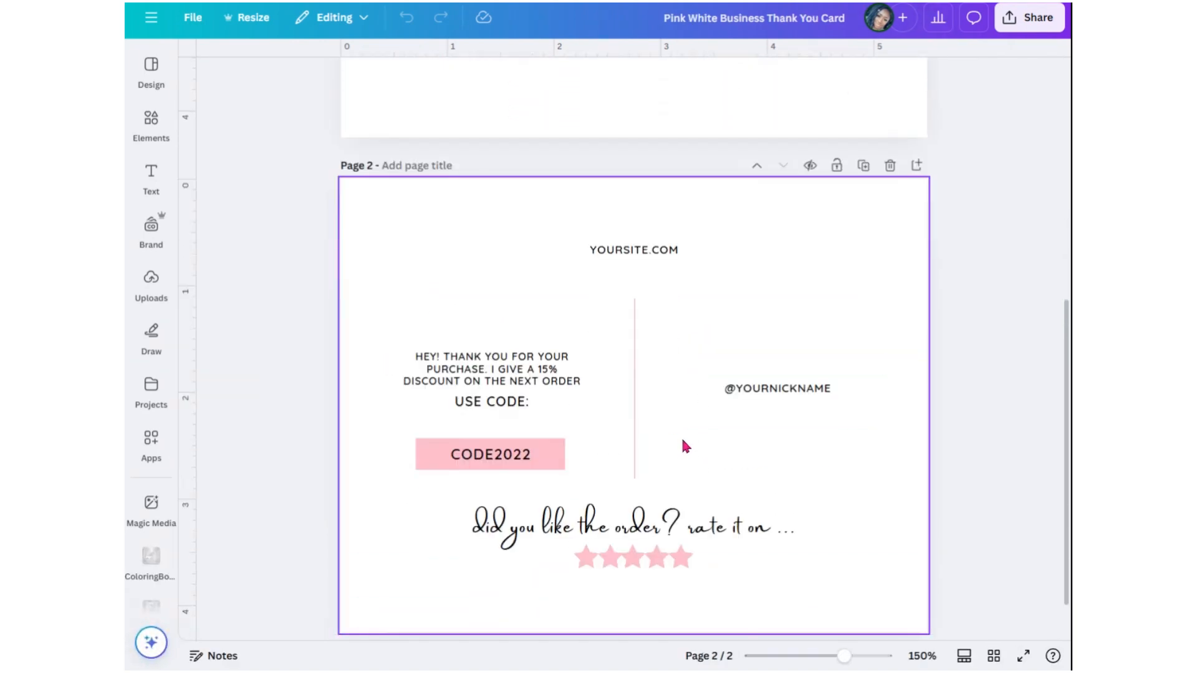
Delete the second page of the card, the one with the discount code and website, after checking both pages
scroll(680, 433, up, 6)
scroll(673, 424, down, 5)
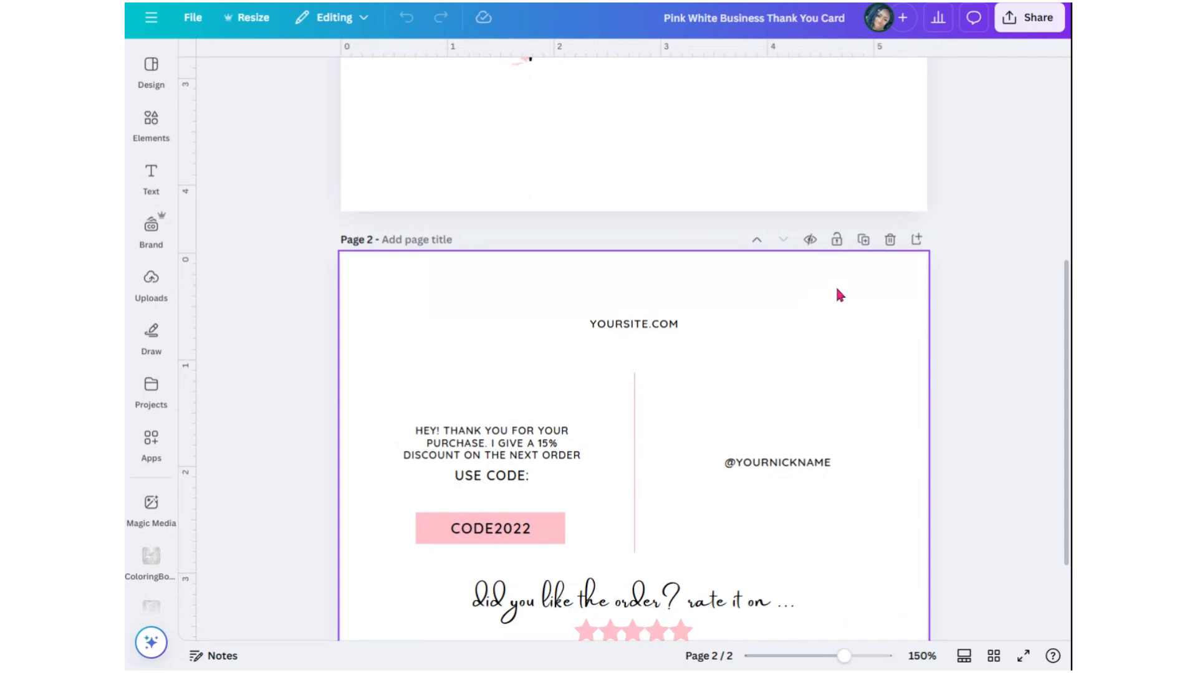
click(890, 241)
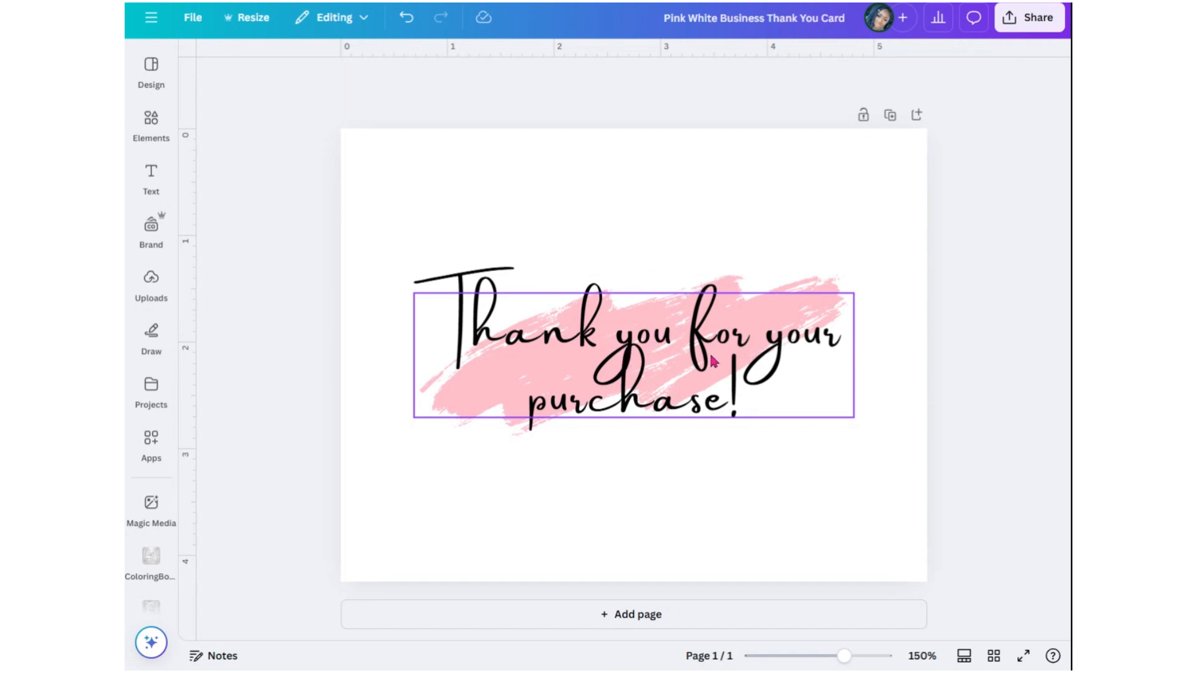
click(802, 319)
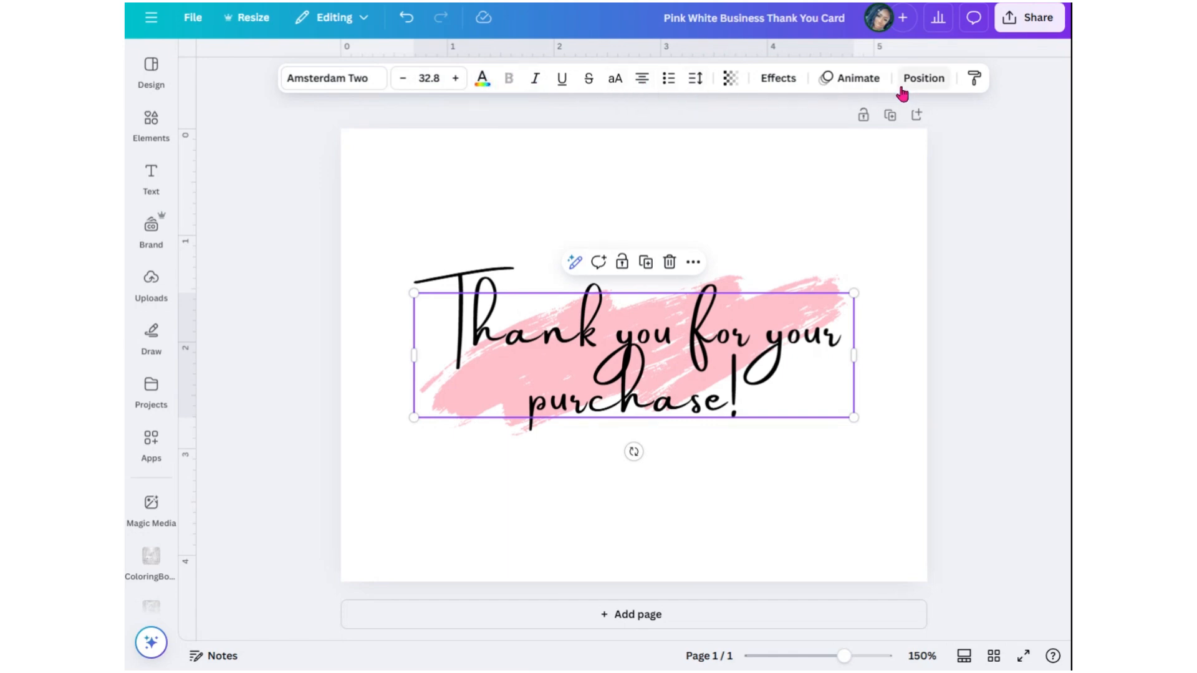
double_click(806, 276)
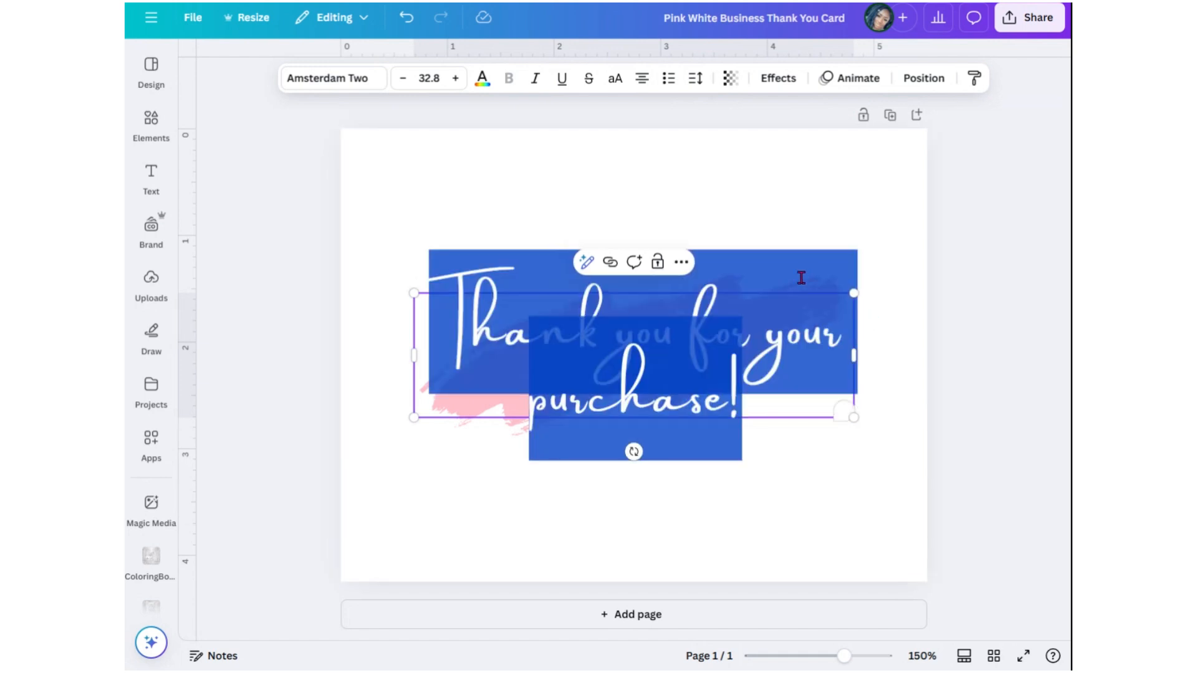
click(798, 459)
click(791, 277)
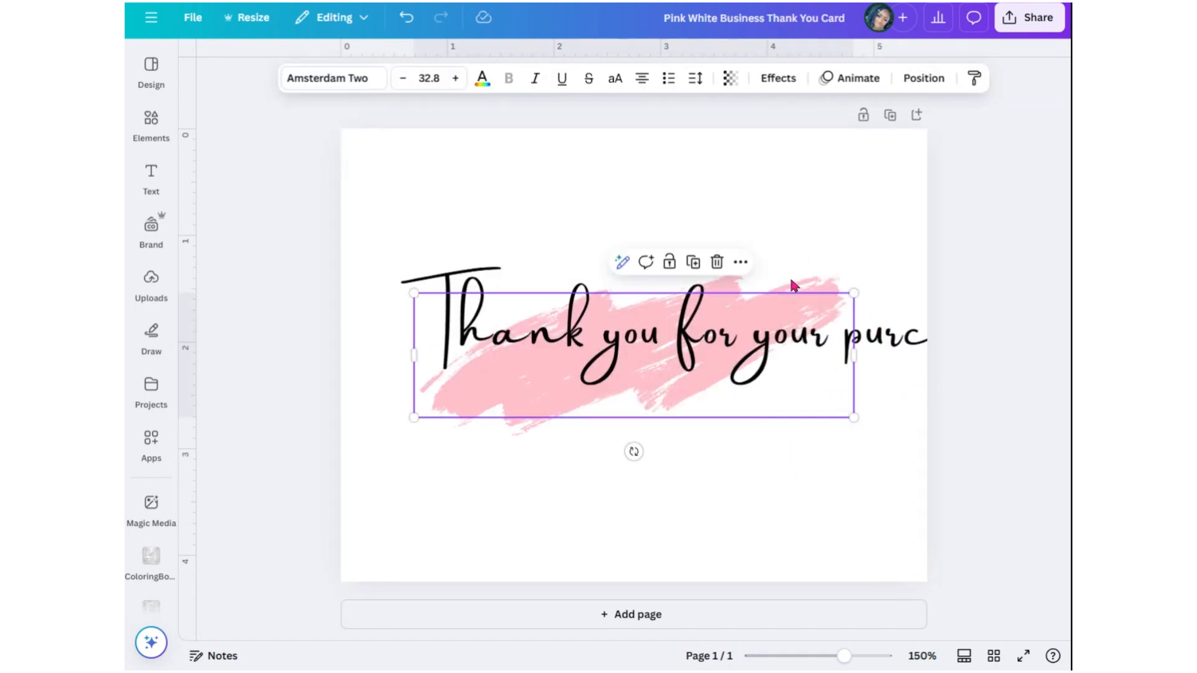
double_click(805, 277)
click(854, 222)
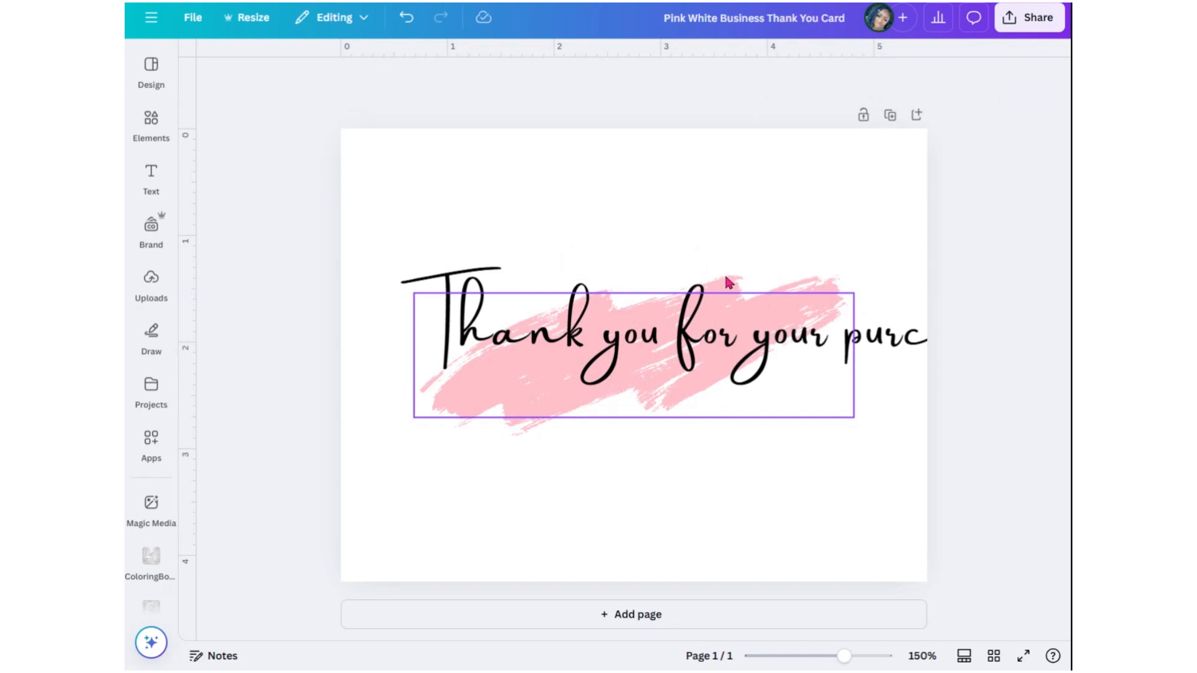
click(723, 272)
click(474, 440)
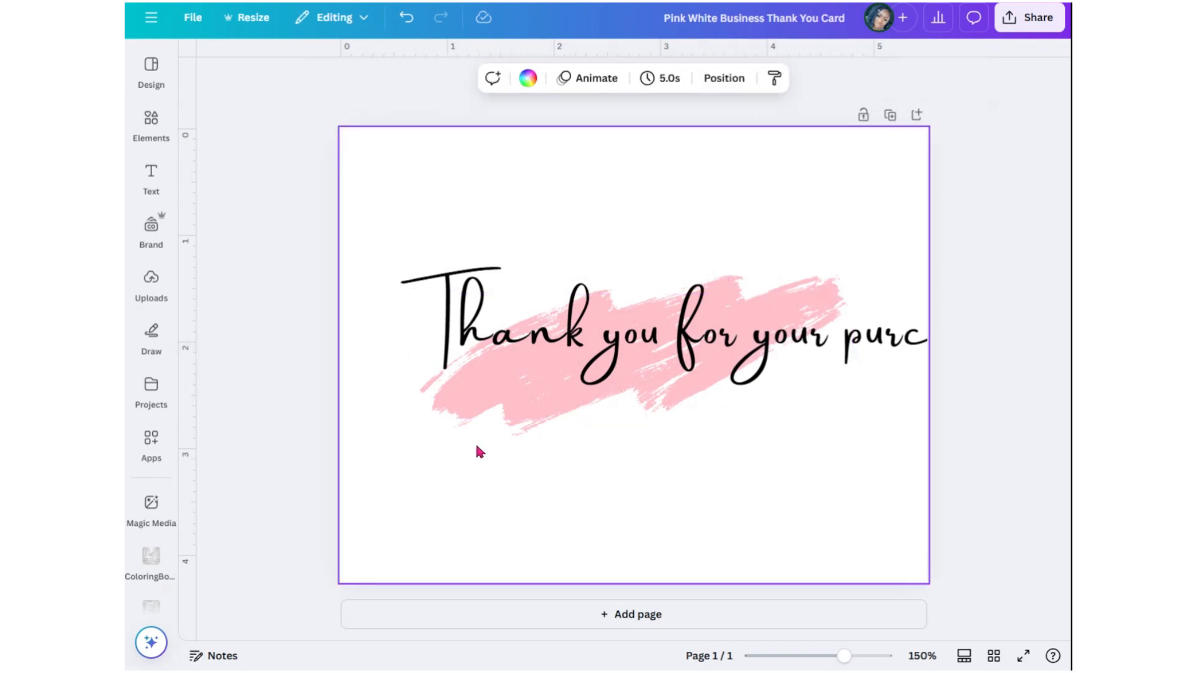
click(509, 430)
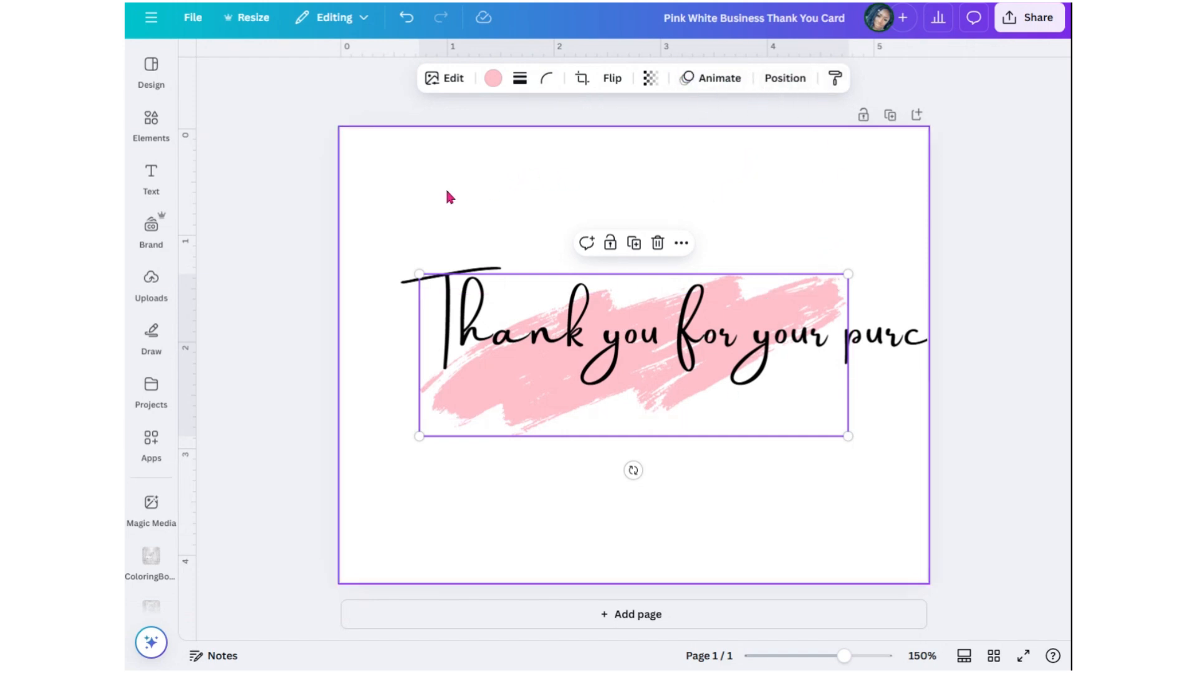
click(472, 184)
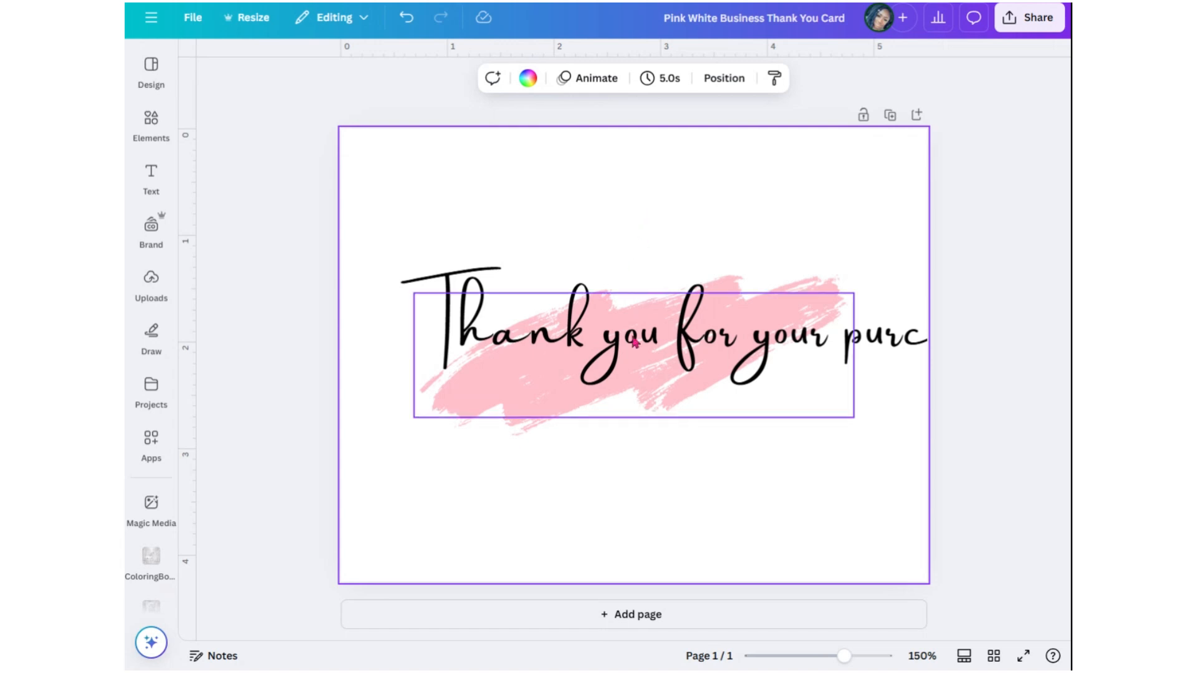
click(751, 348)
click(750, 348)
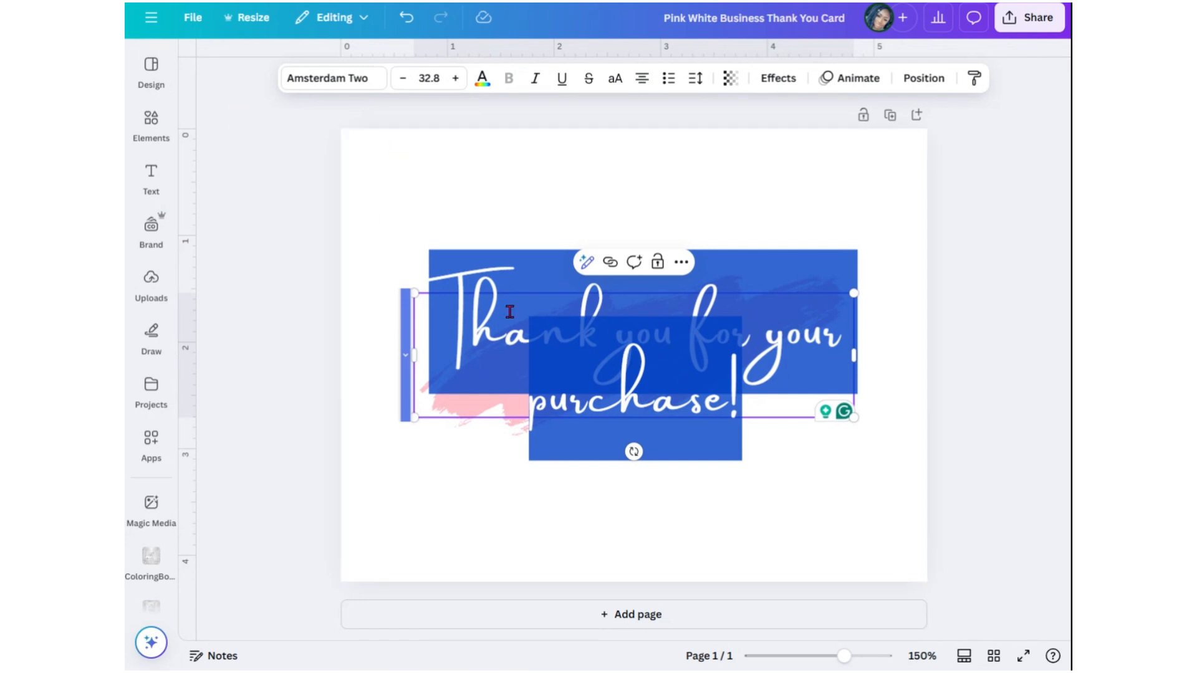
click(374, 495)
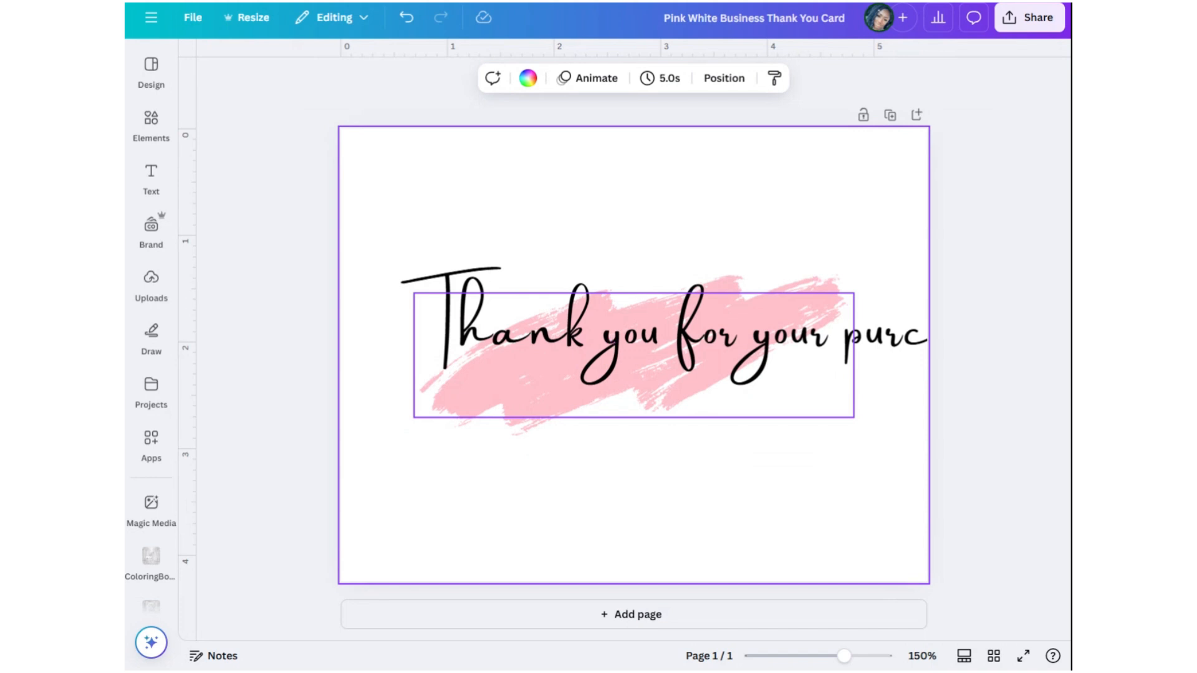
Try the recently used fonts Canva Student Font, Apricots, Aprila and Alex Brush on the "Thank you for your purchase!" text
click(508, 371)
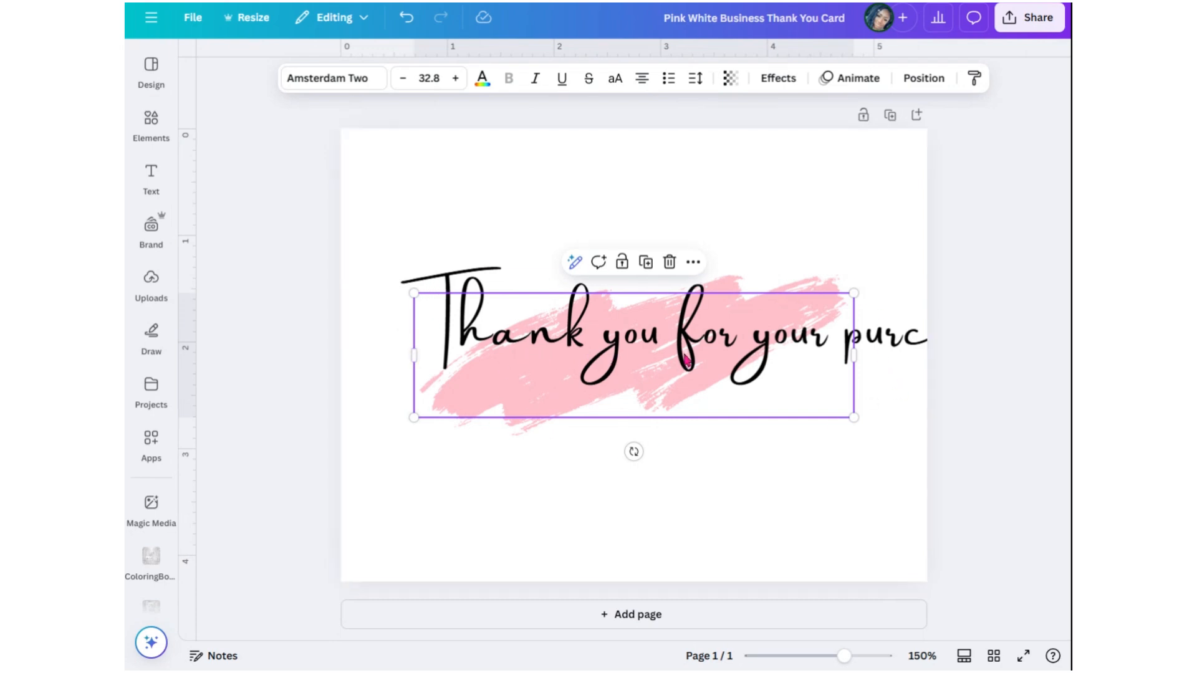
click(326, 79)
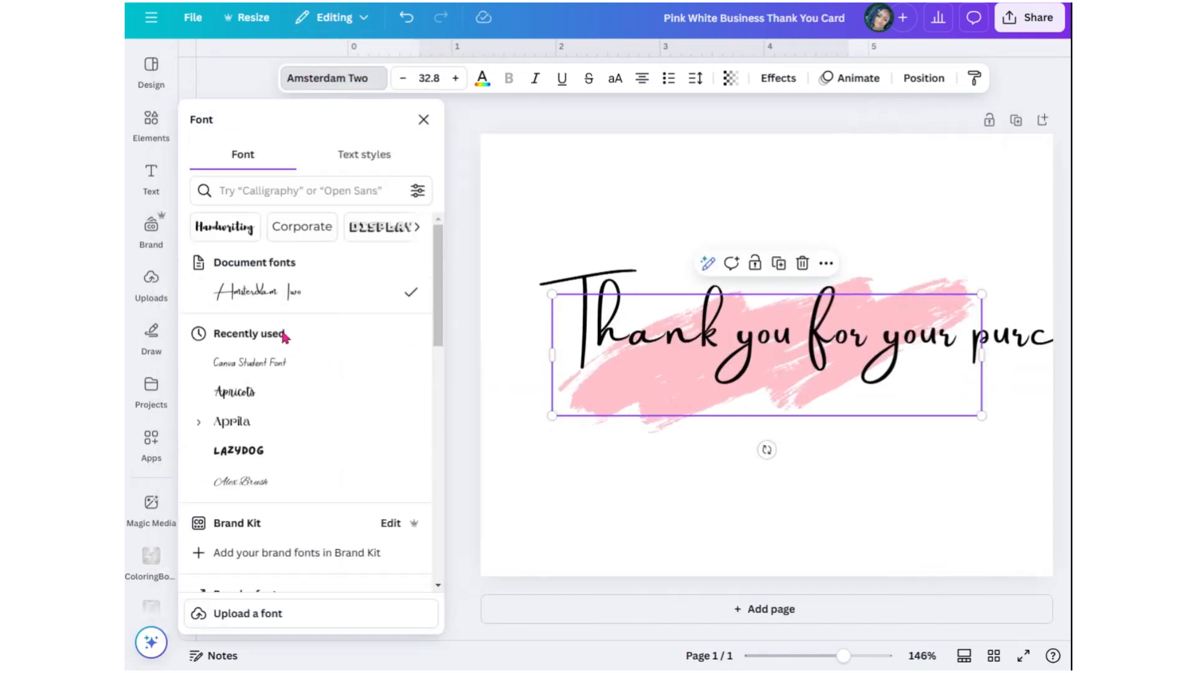
click(250, 363)
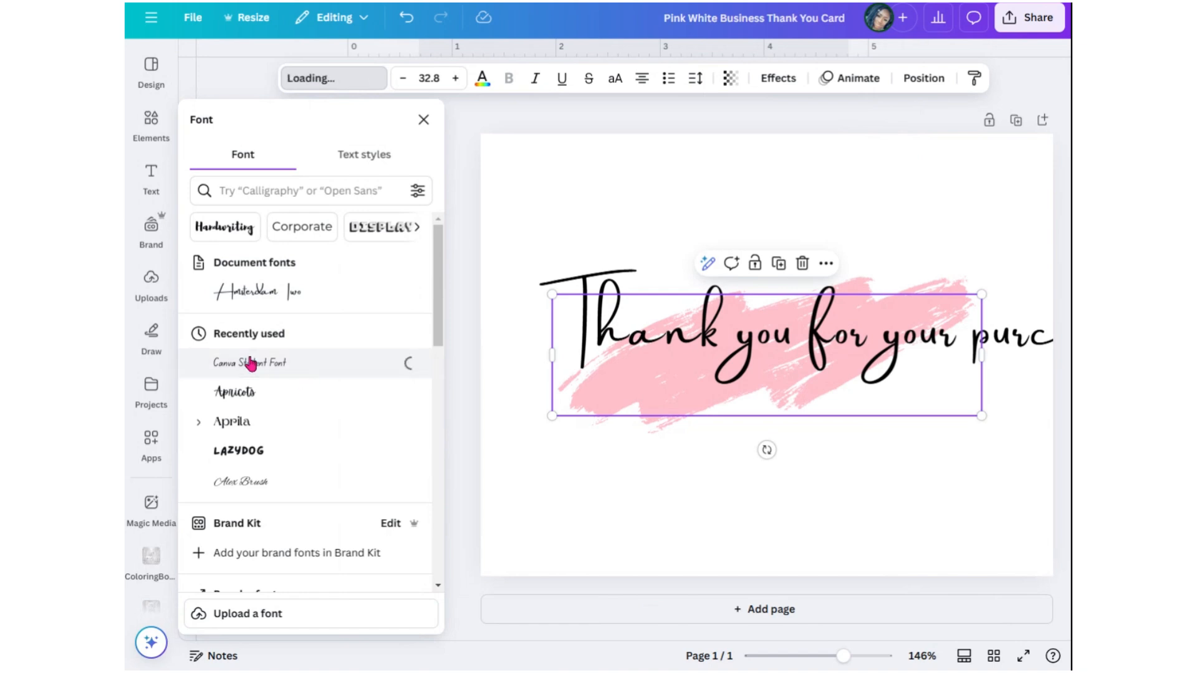
click(236, 394)
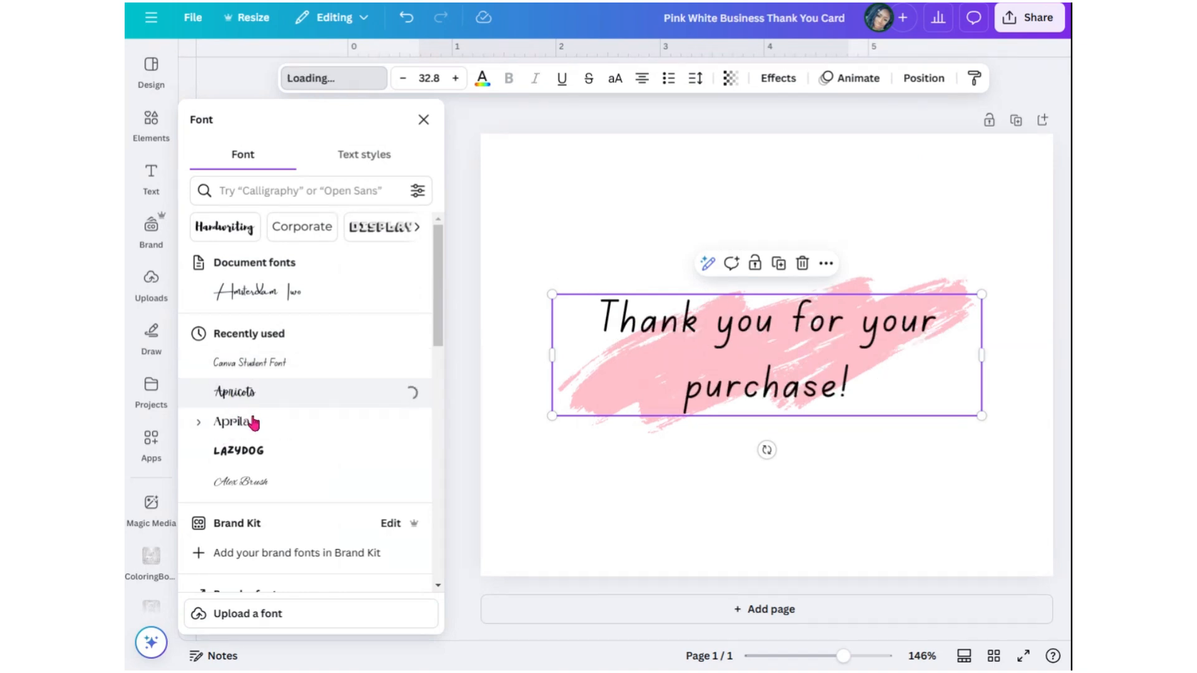
click(234, 421)
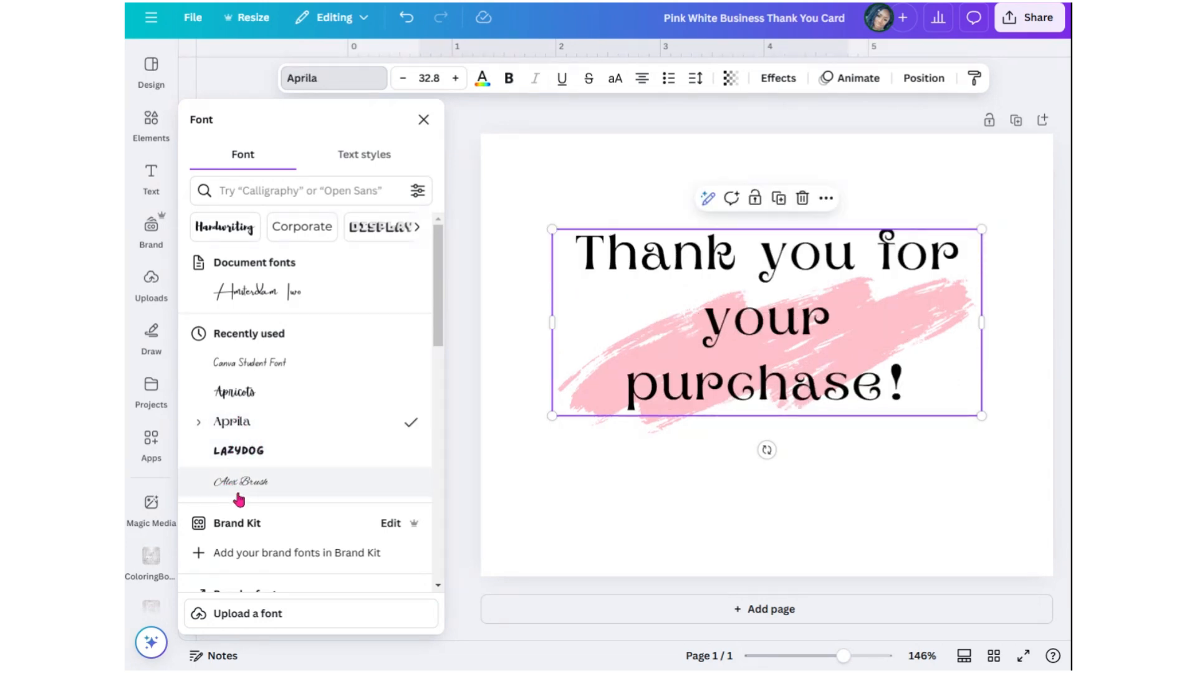
scroll(235, 494, down, 3)
click(242, 333)
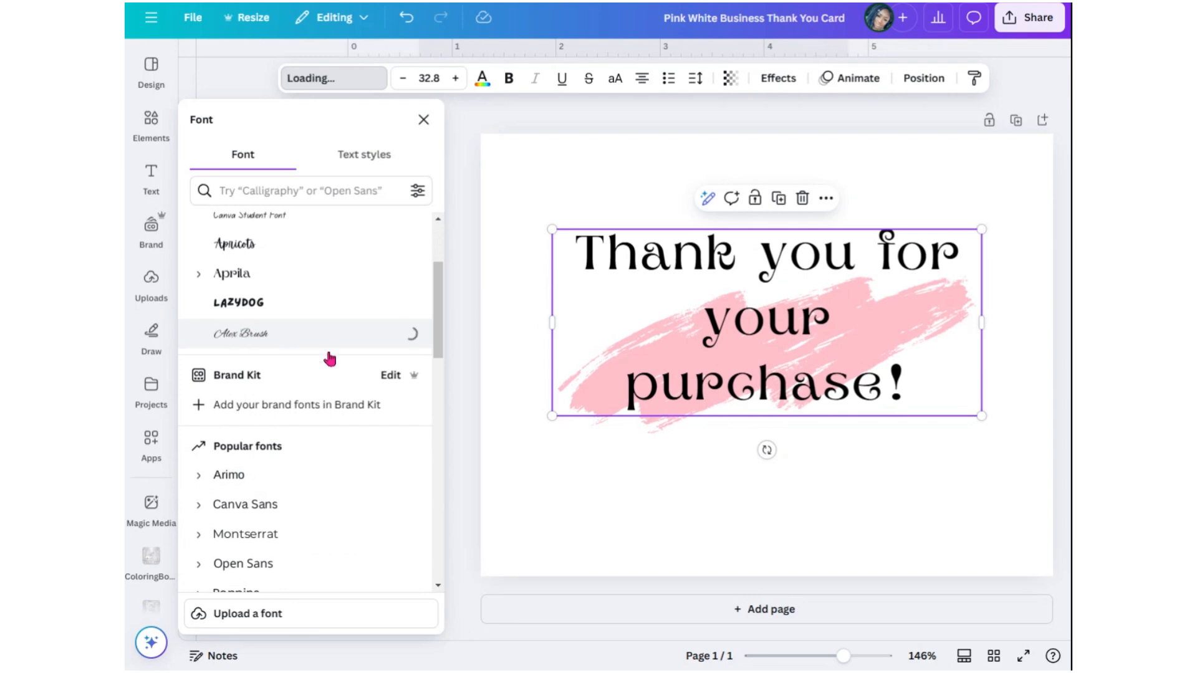
Try the popular fonts Canva Sans and Brittany on the "Thank you for your purchase!" text
scroll(284, 453, down, 1)
scroll(284, 453, down, 2)
click(235, 354)
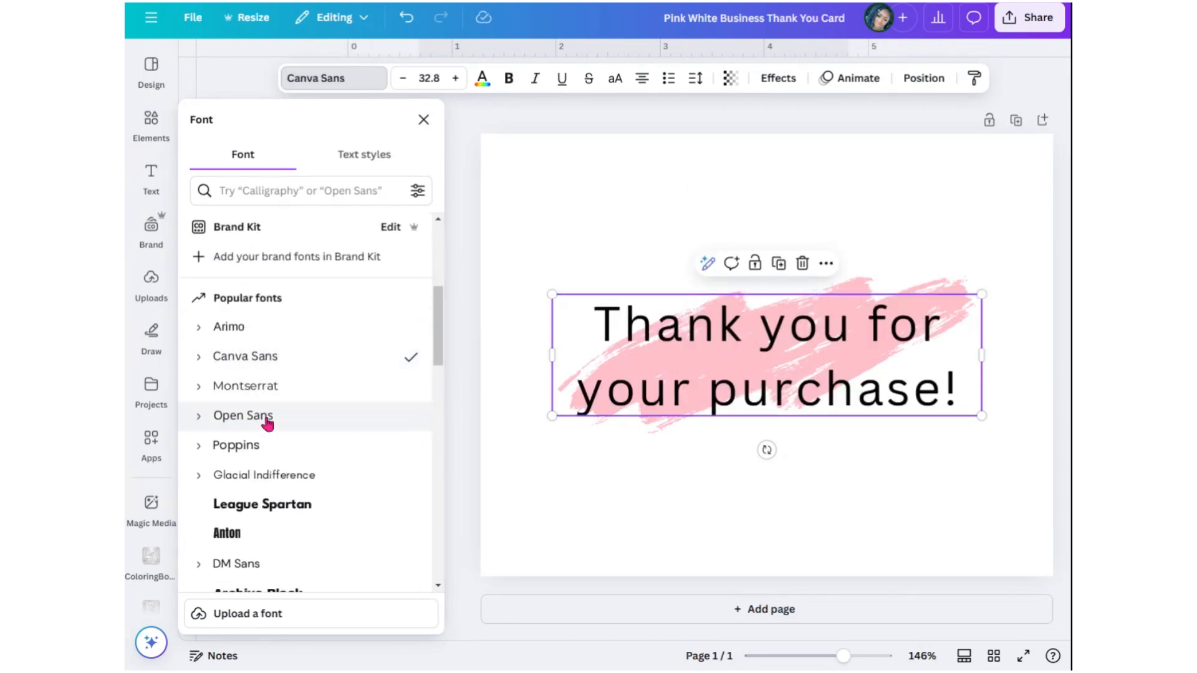
scroll(243, 482, down, 7)
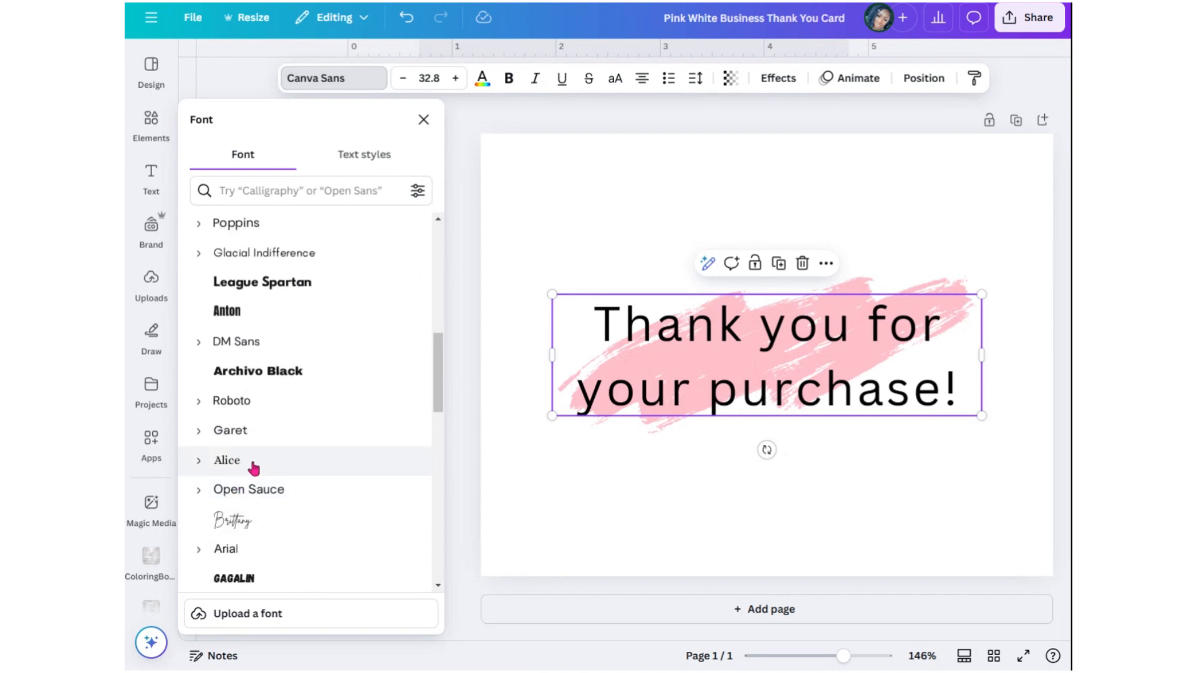
click(220, 379)
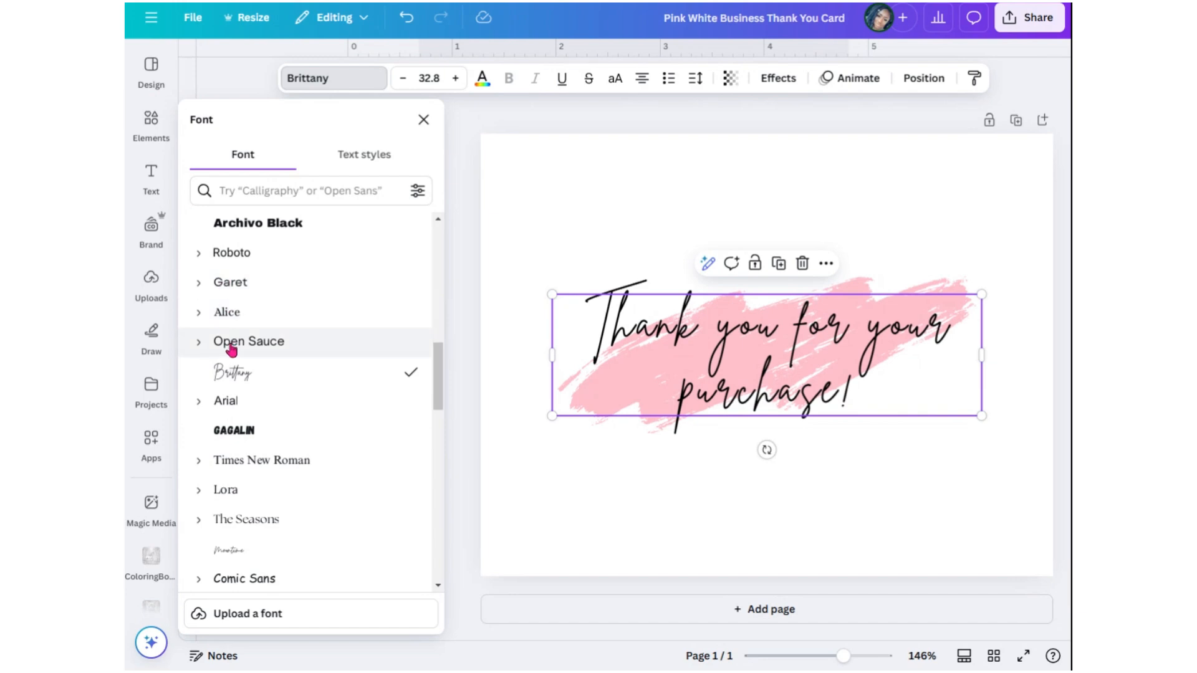
Change the font of the thank-you text to Magnolia Script after trying Adlery Pro
scroll(256, 430, down, 3)
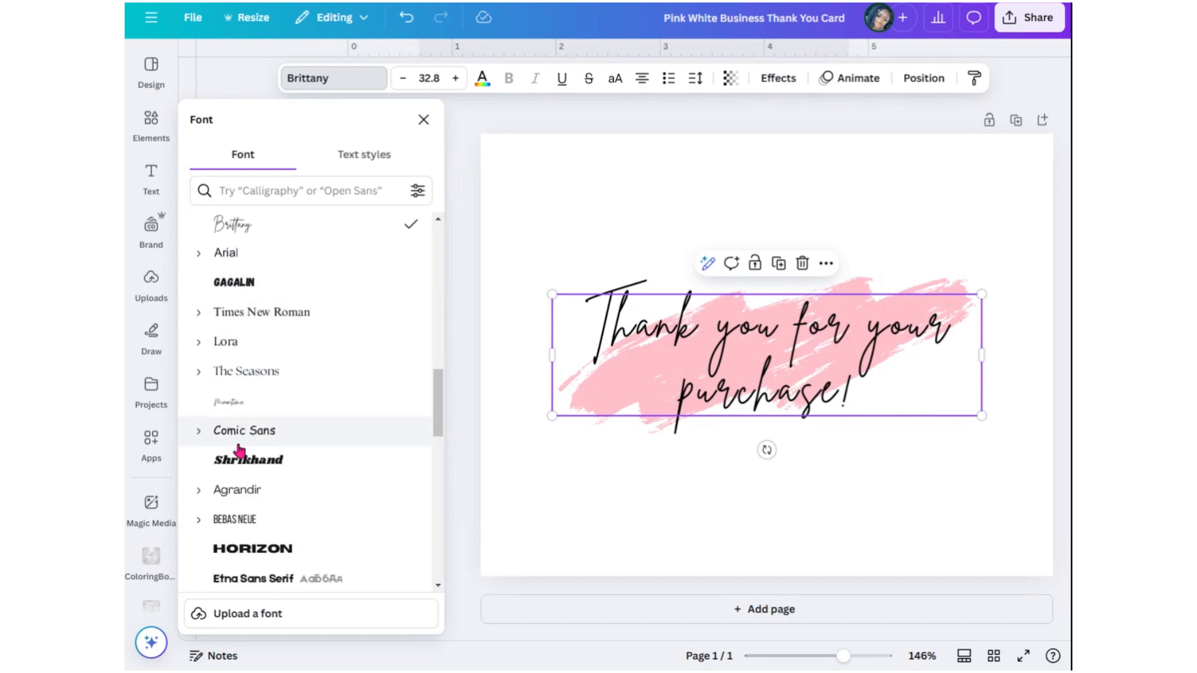
scroll(246, 511, down, 5)
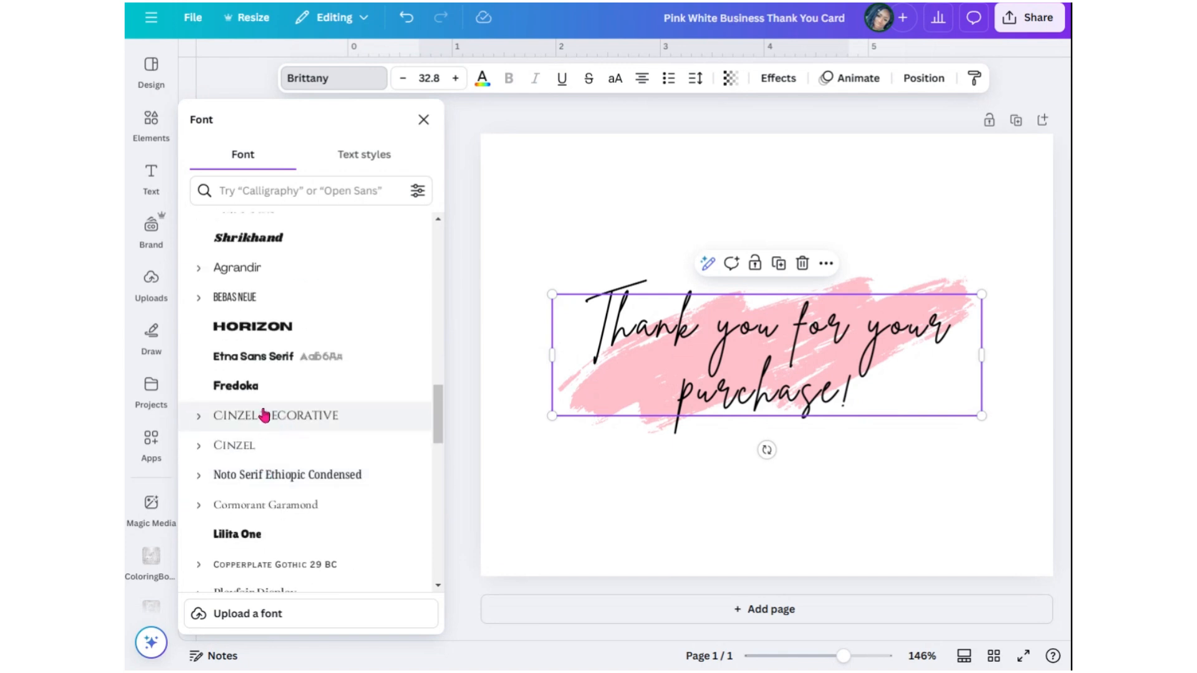
scroll(250, 365, down, 8)
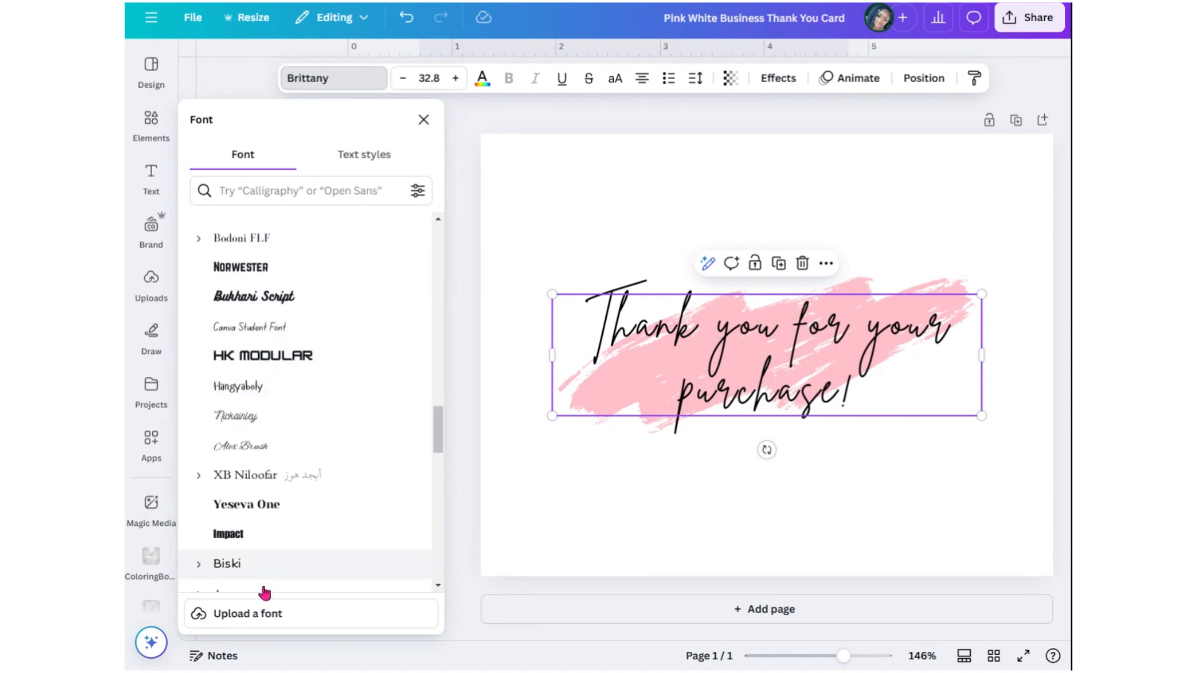
scroll(256, 548, down, 6)
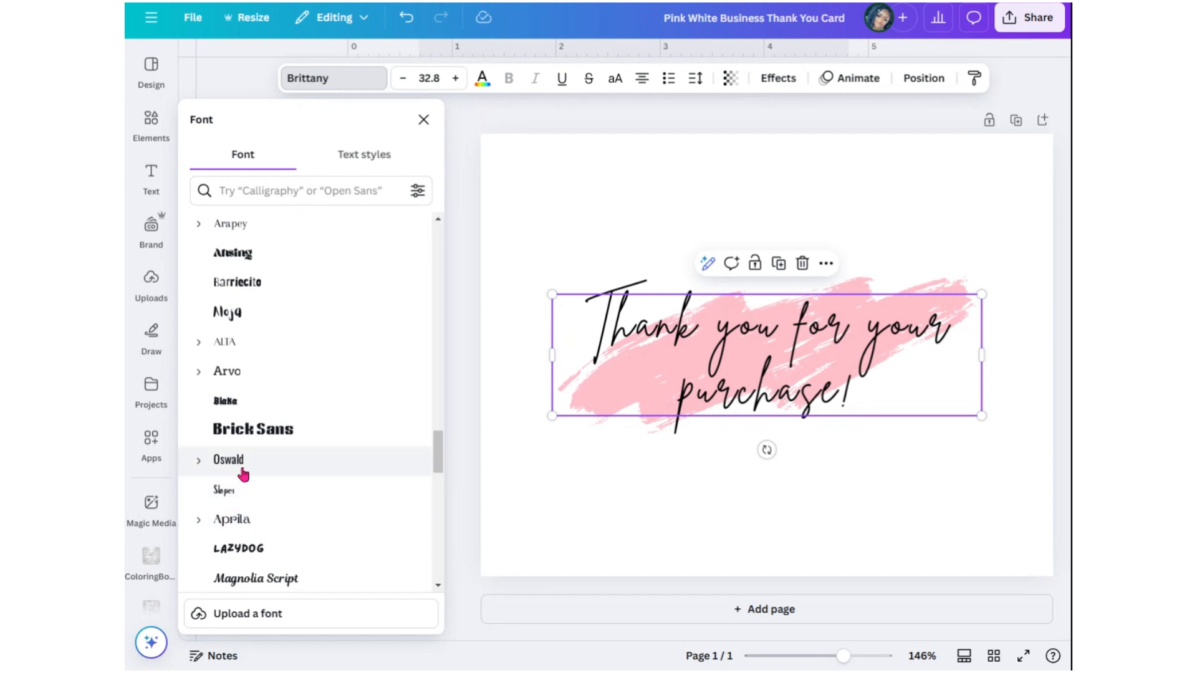
scroll(246, 473, down, 4)
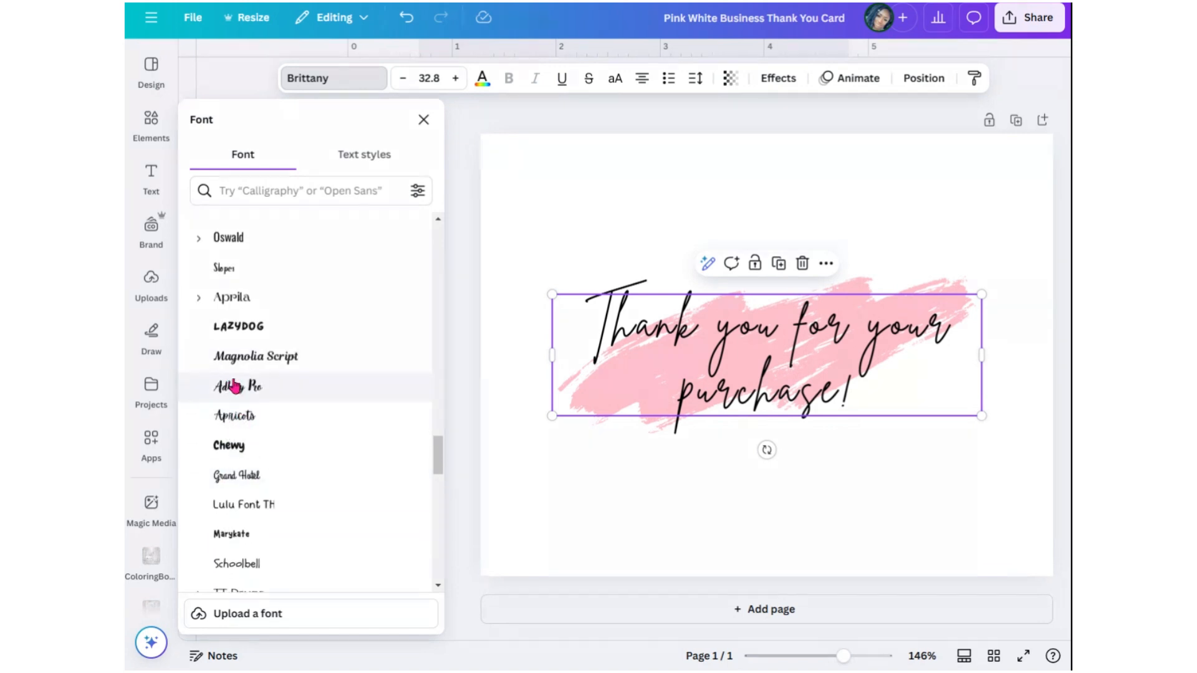
click(235, 387)
click(253, 360)
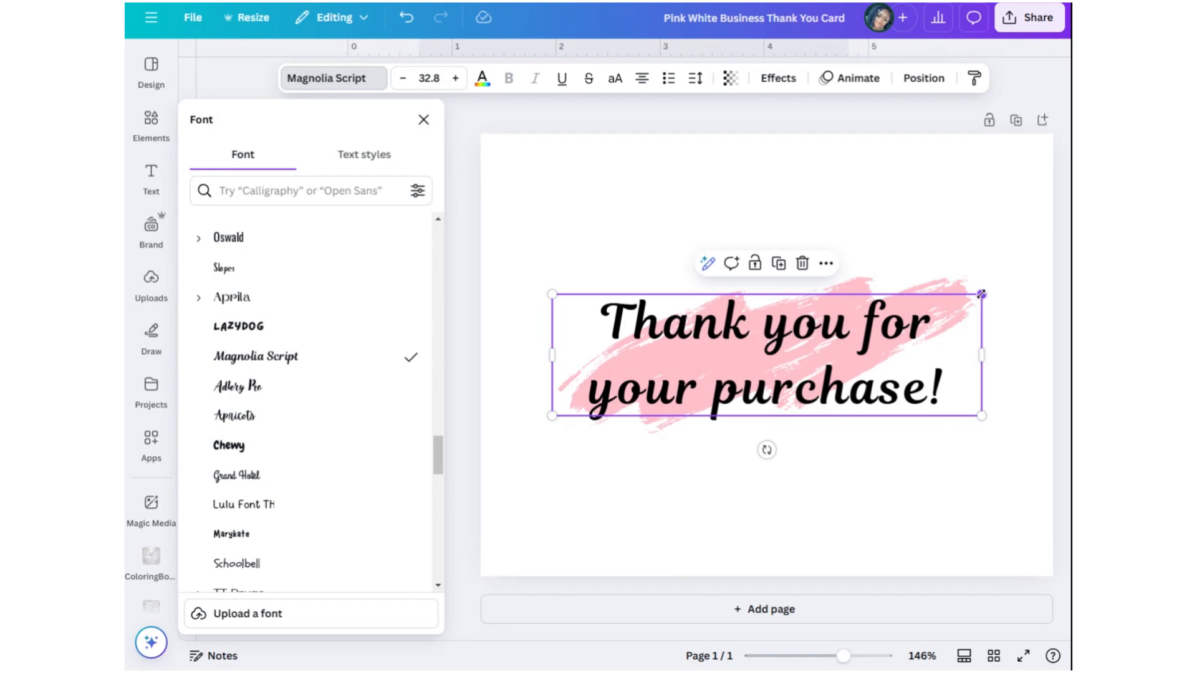
Scale the thank-you text up to font size 34.2 and slightly narrow its text box
mouse_move(980, 293)
mouse_down()
mouse_move(899, 324)
mouse_move(892, 343)
mouse_move(953, 302)
mouse_move(1000, 293)
mouse_up()
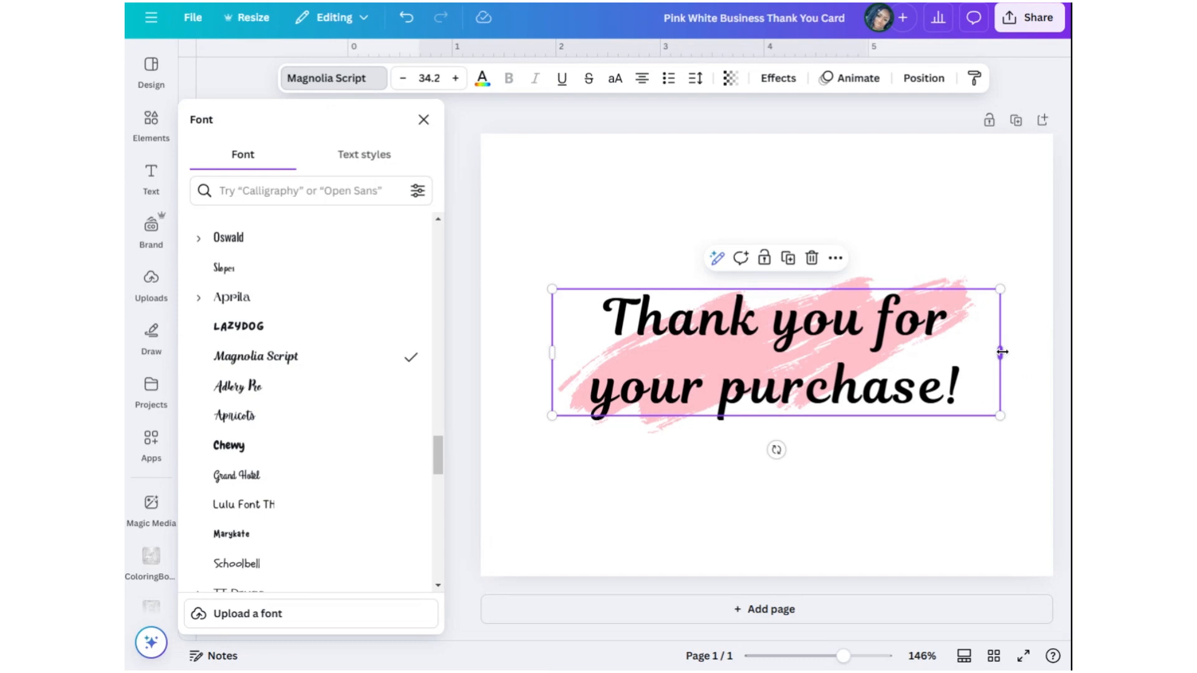
mouse_move(999, 351)
mouse_down()
mouse_move(898, 354)
mouse_move(999, 346)
mouse_move(987, 350)
mouse_up()
click(916, 208)
Reposition the thank-you text so it is vertically centred over the pink brush stroke
click(738, 344)
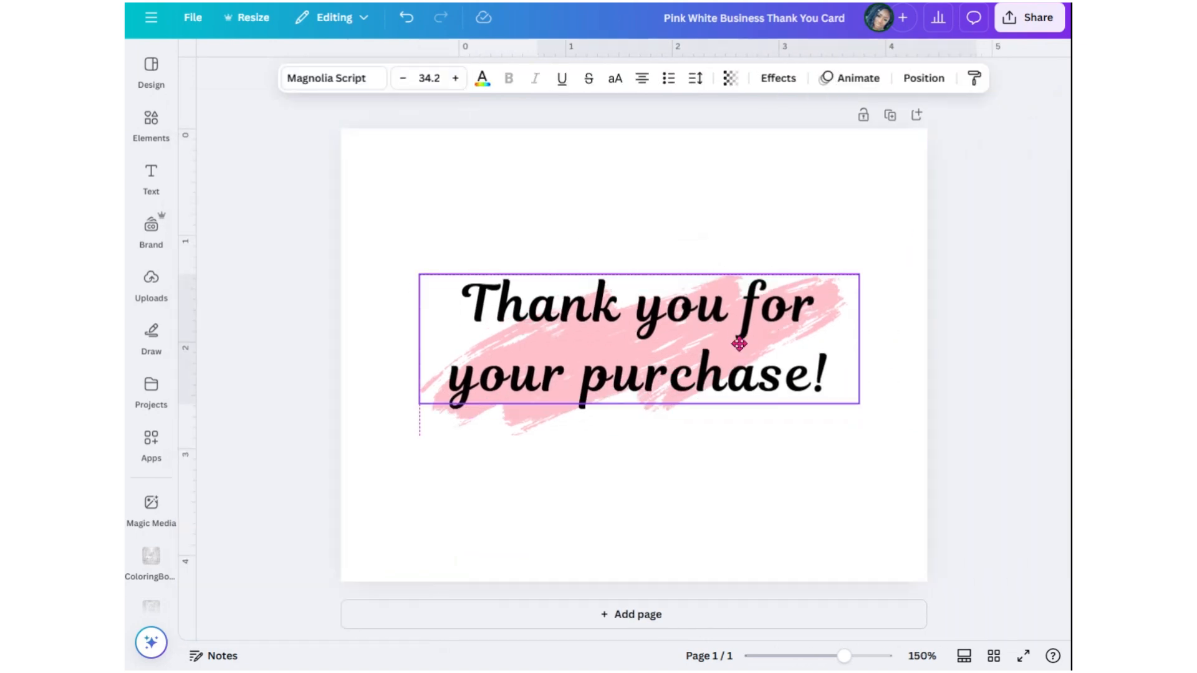
mouse_move(738, 343)
mouse_down()
mouse_move(717, 346)
mouse_move(727, 356)
mouse_move(697, 339)
mouse_move(693, 354)
mouse_up()
click(508, 198)
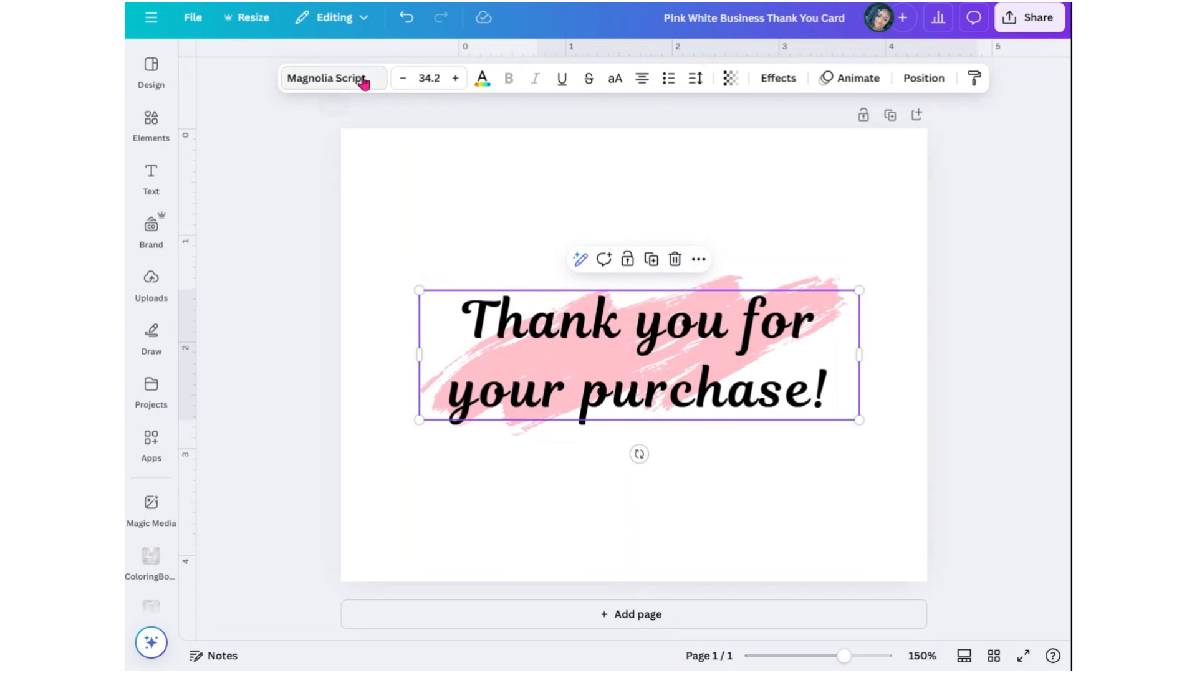
Replace the card's message with "Thank you for your hard work and dedication."
double_click(574, 331)
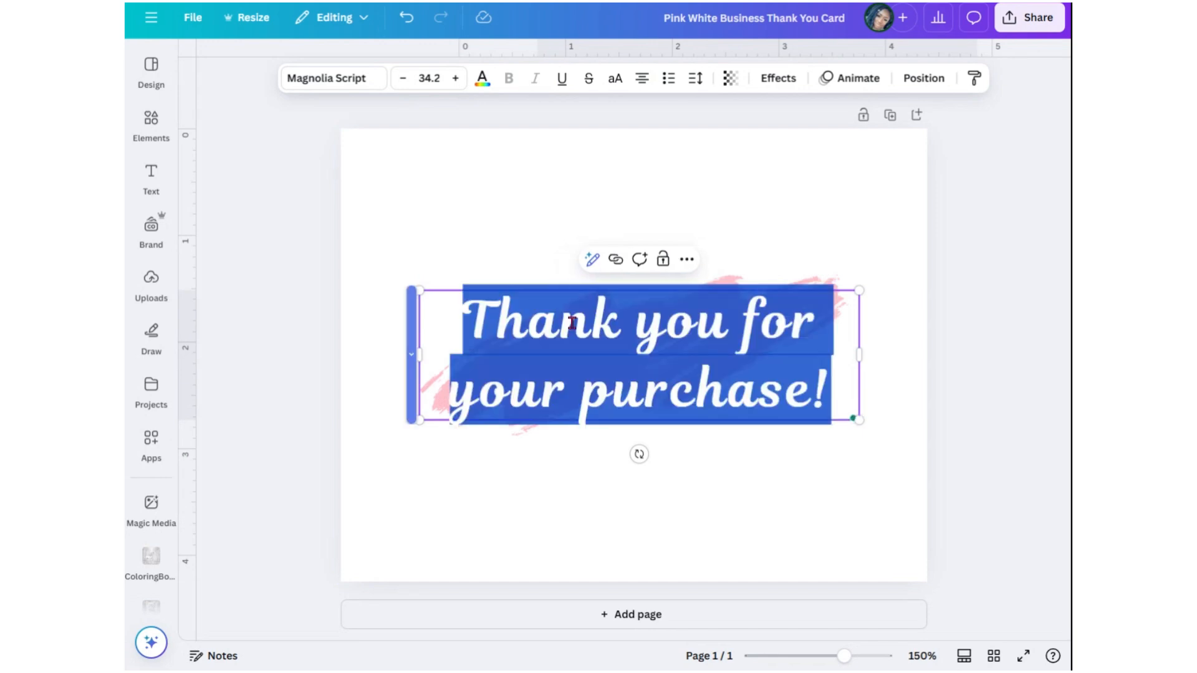
text(Thank you for y)
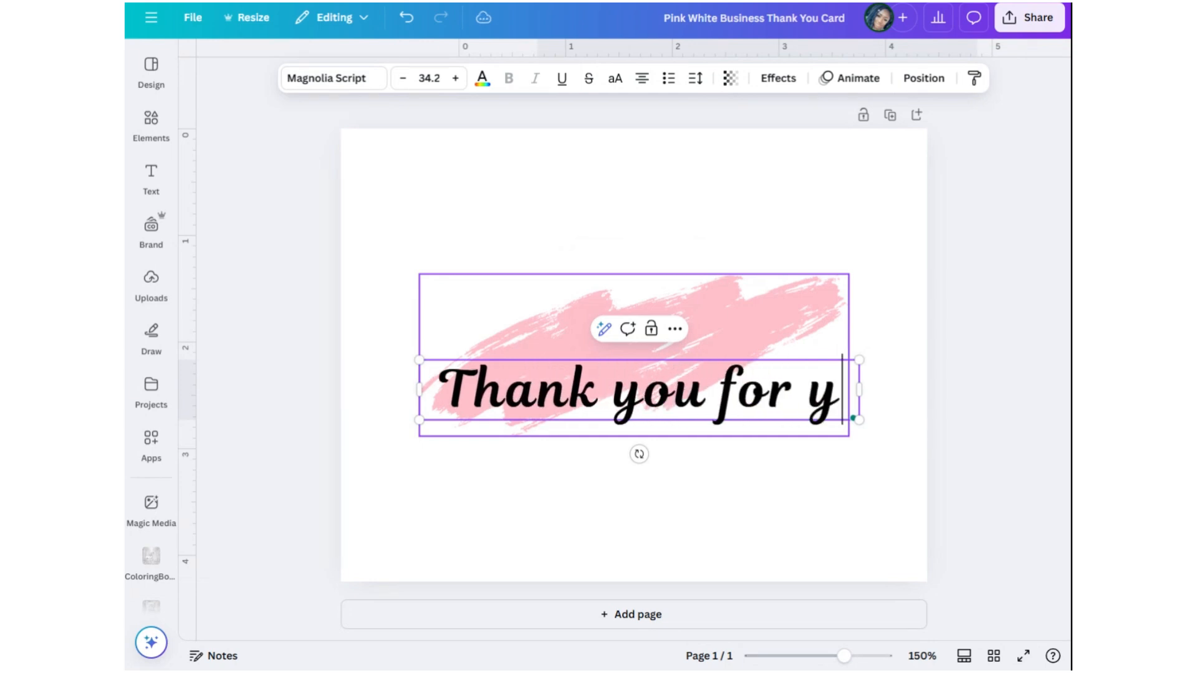
text(our hard wor)
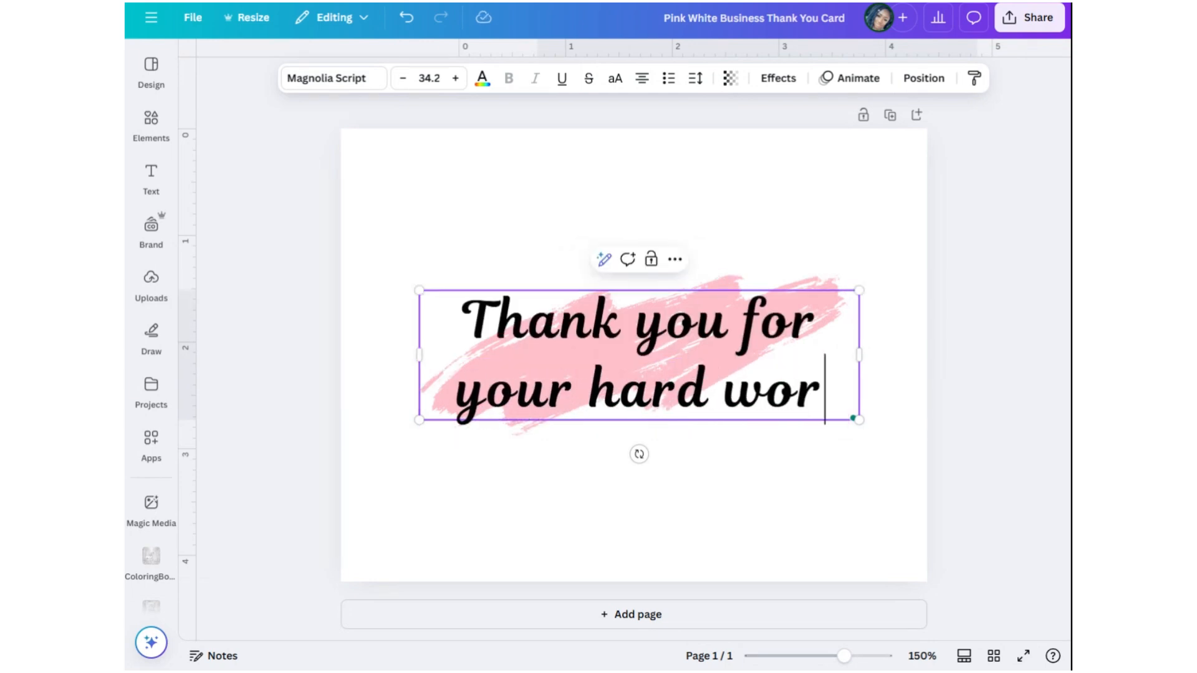
text(k and dedi)
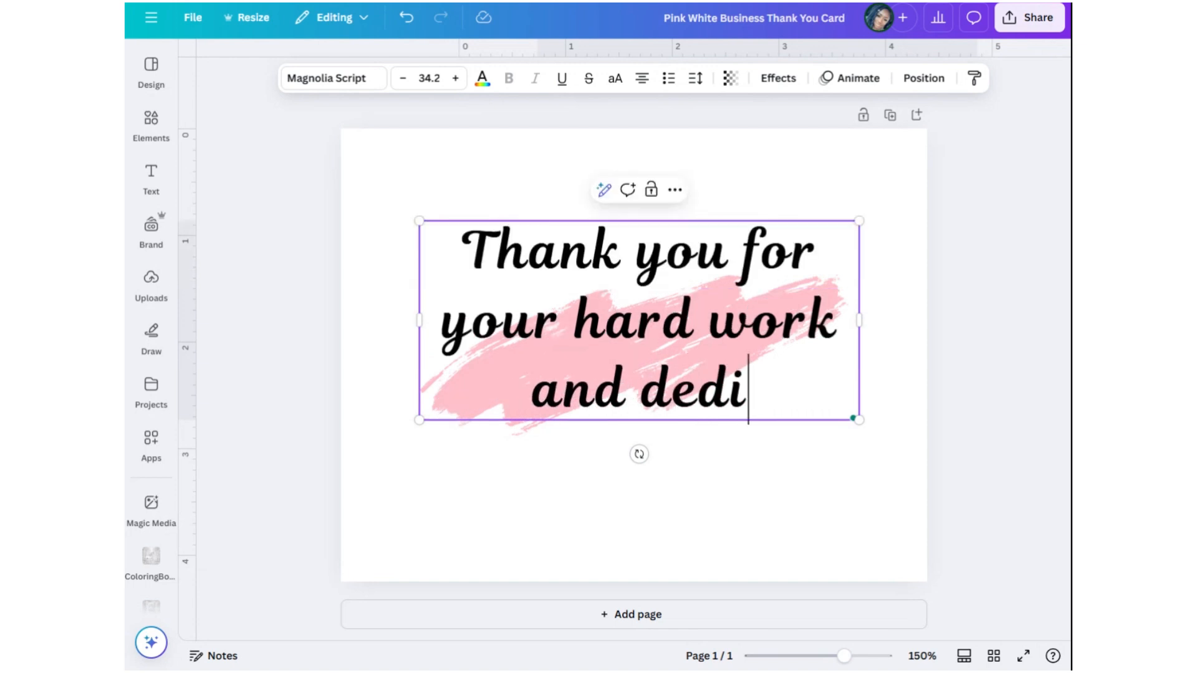
key(BackSpace)
text(ication)
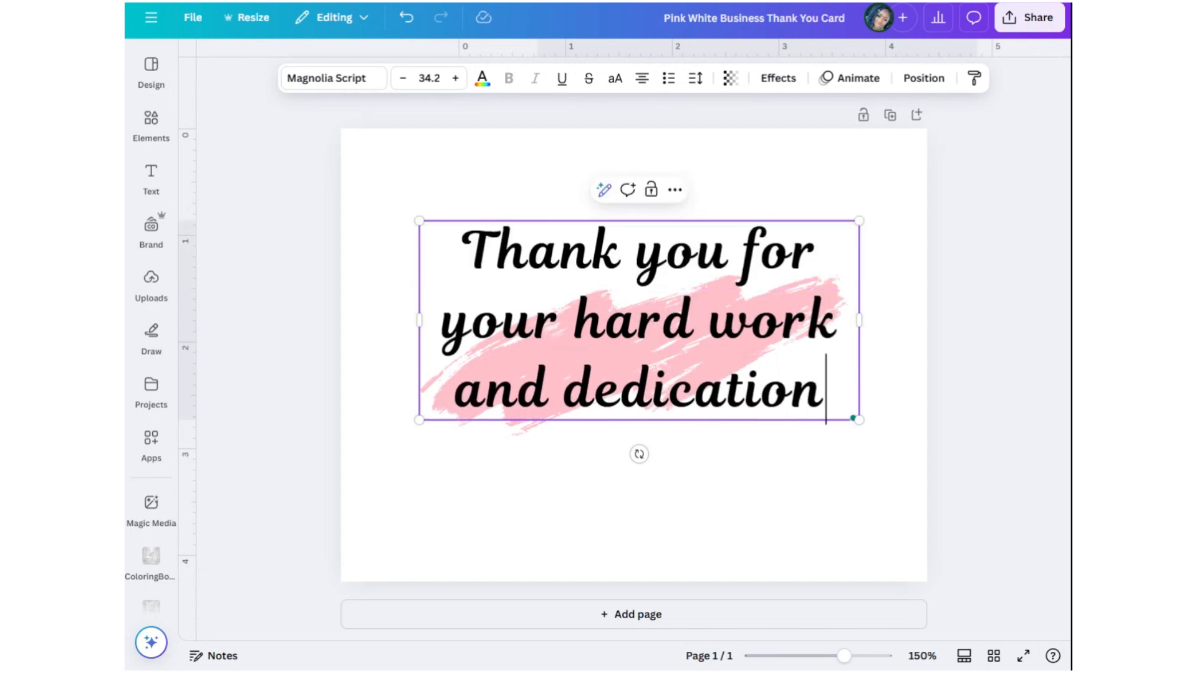
text(.)
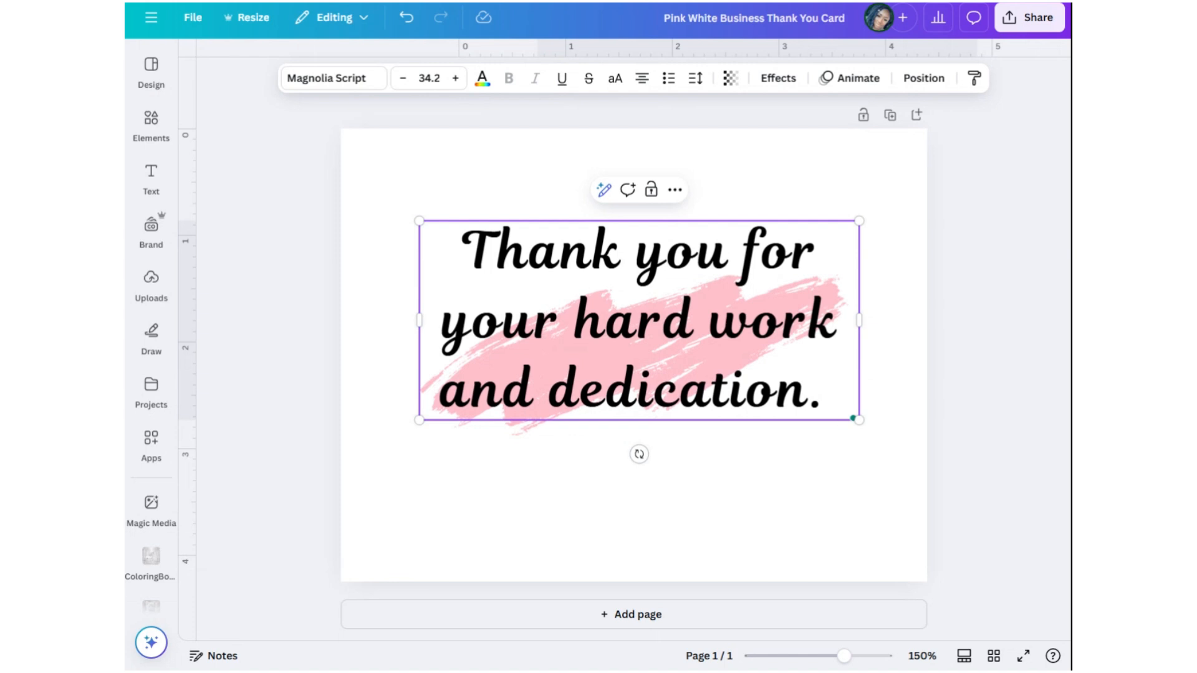
Add the sentence "We appreciate all that you do." to the end of the card's message
text(We ap)
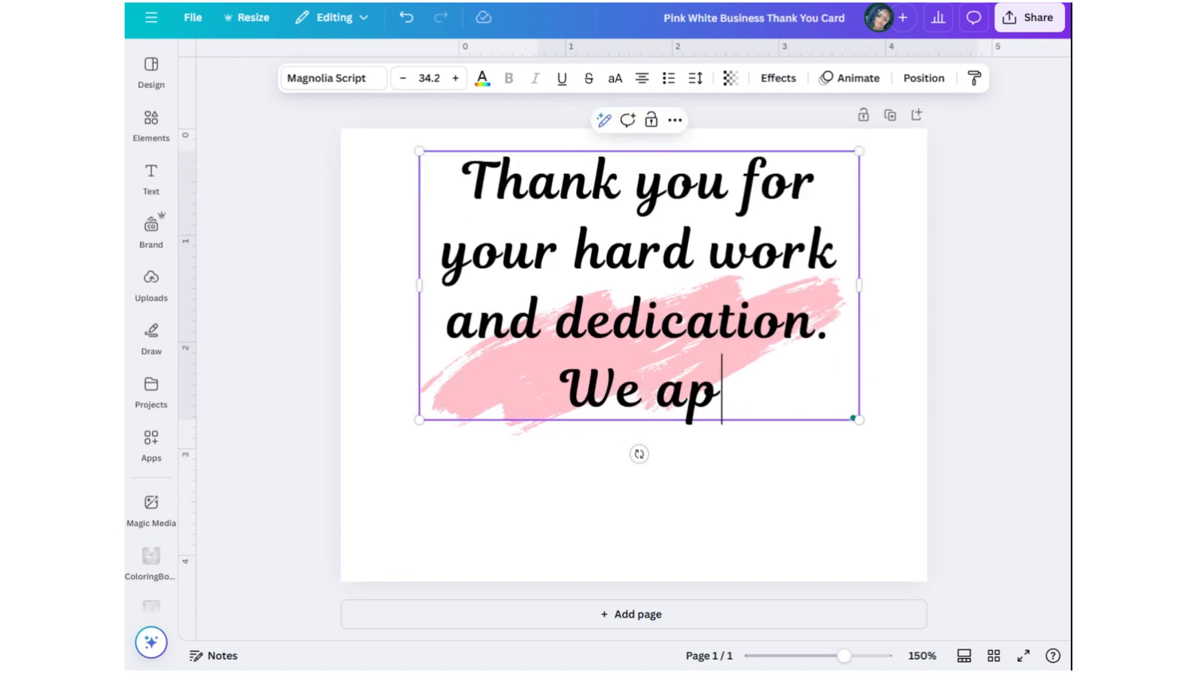
text(preciate e)
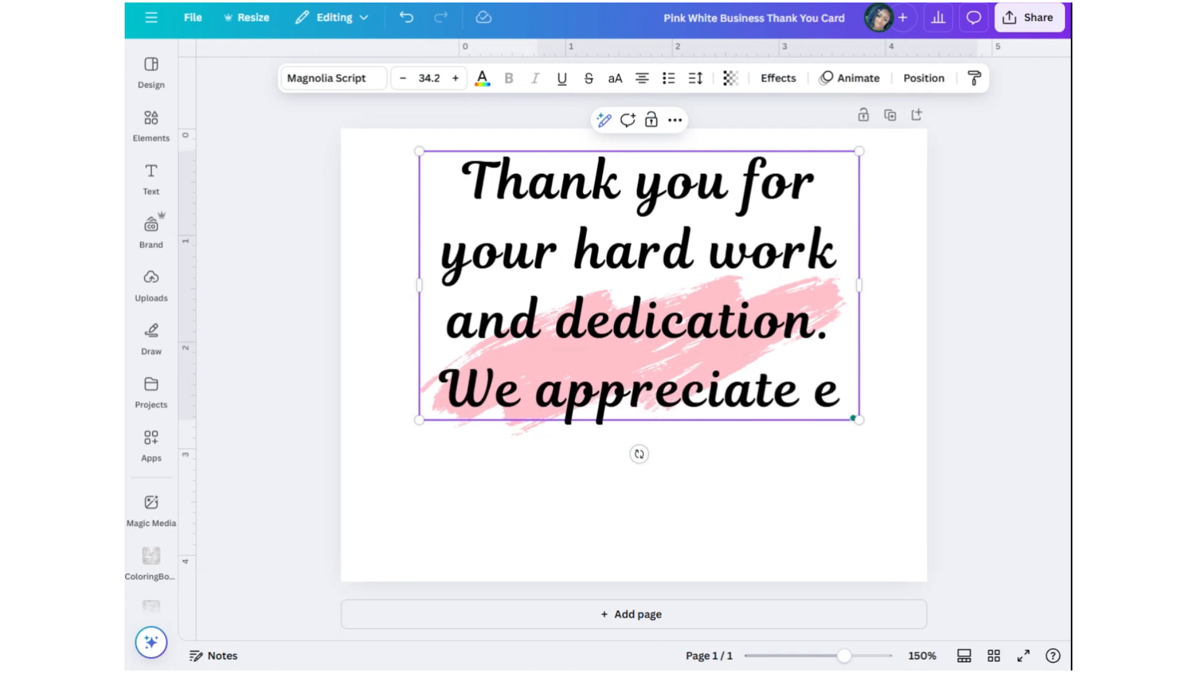
key(BackSpace)
text(all )
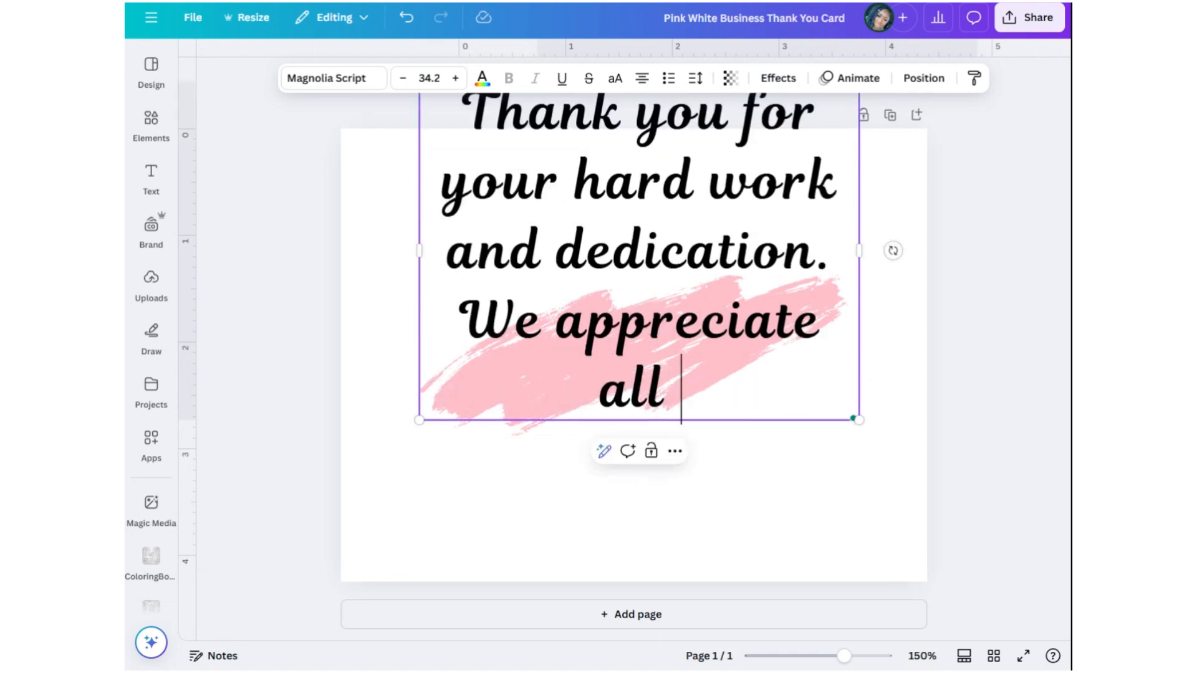
text(that you )
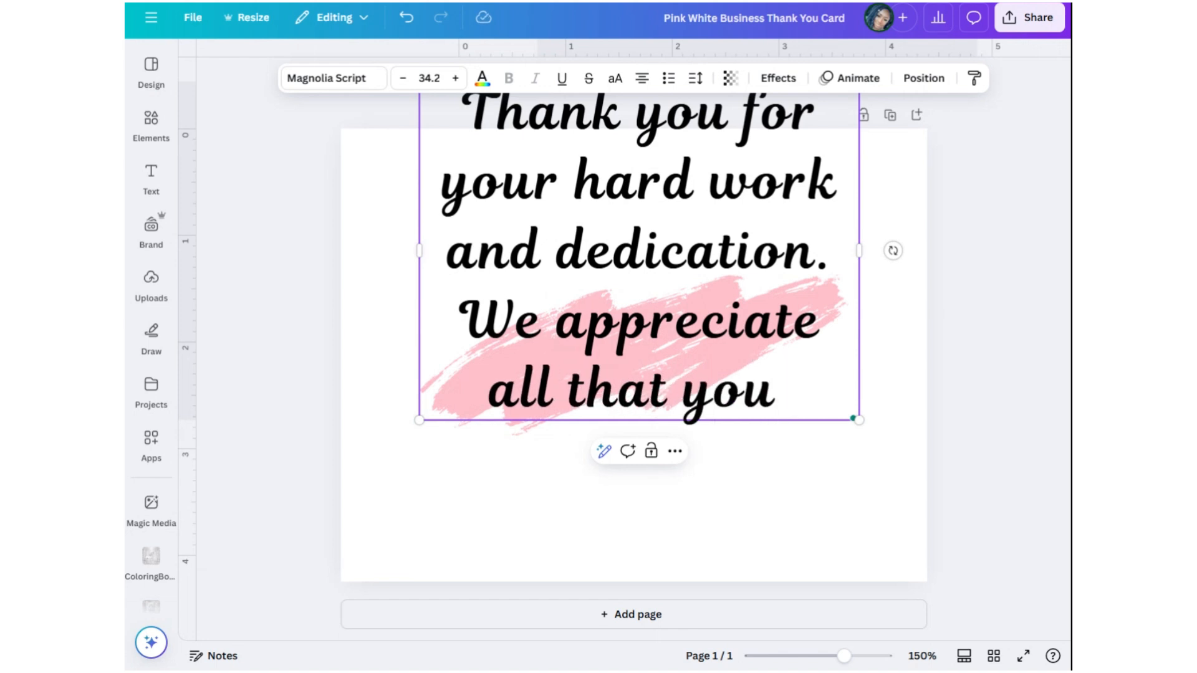
text(do.)
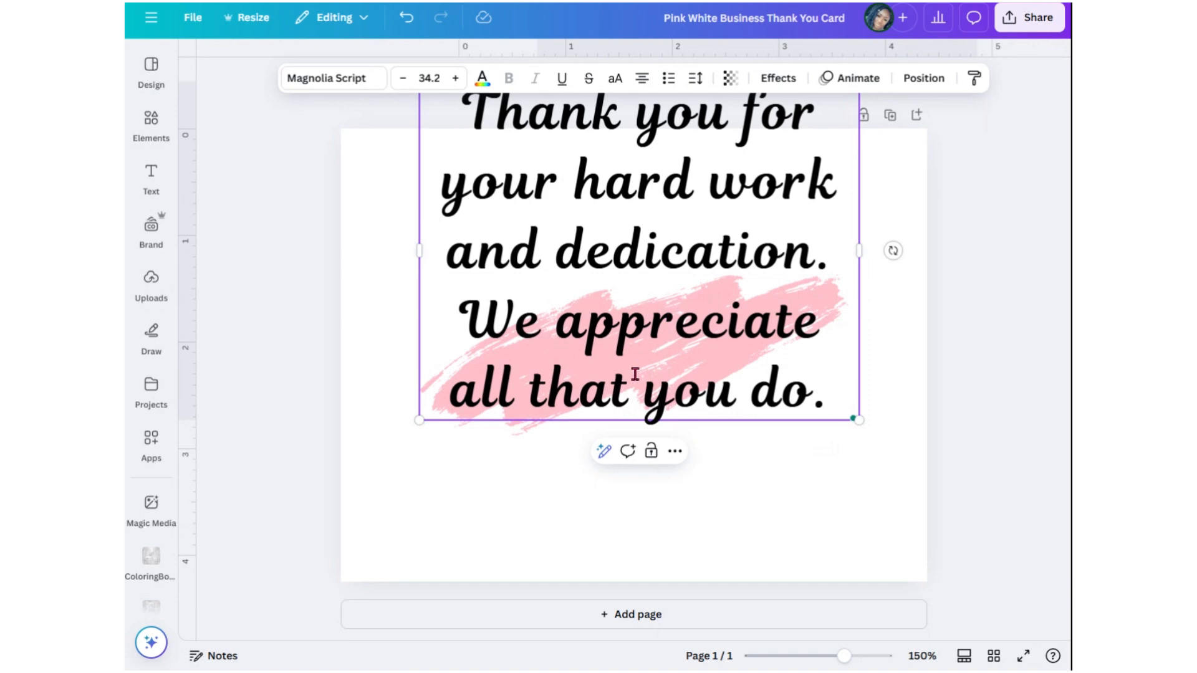
Scale the message down to font size 23.9 in a widened text box placed in the lower middle of the card
click(835, 564)
drag(776, 360, 758, 548)
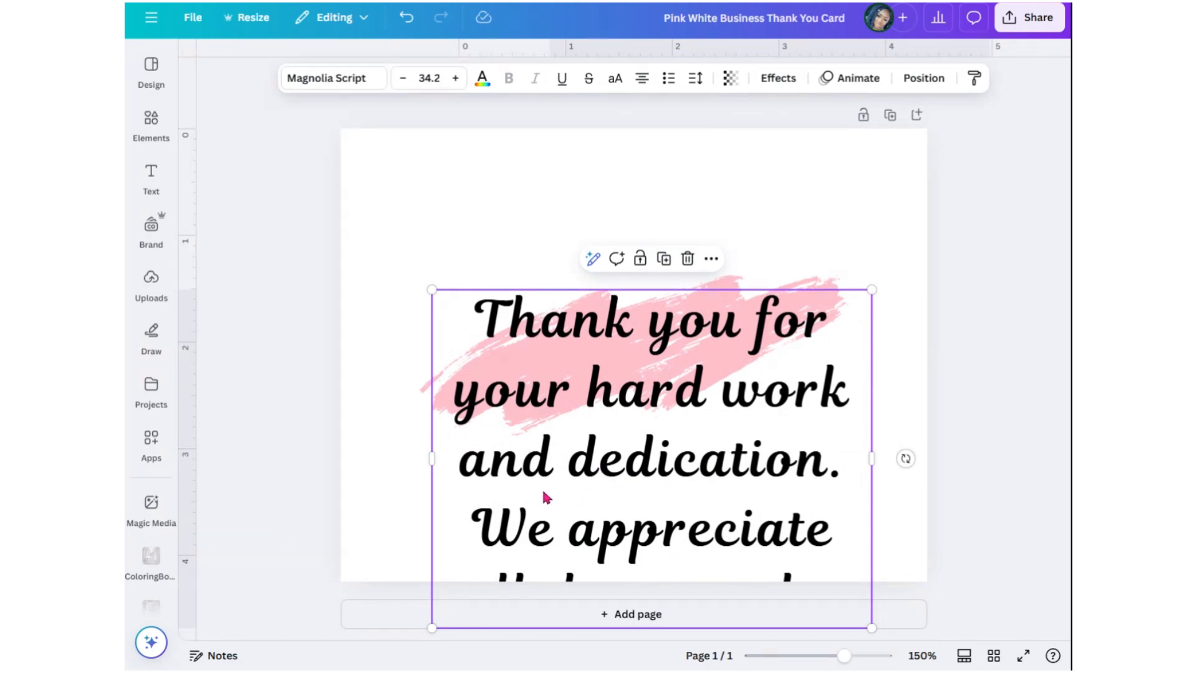
drag(641, 408, 630, 315)
drag(853, 197, 709, 309)
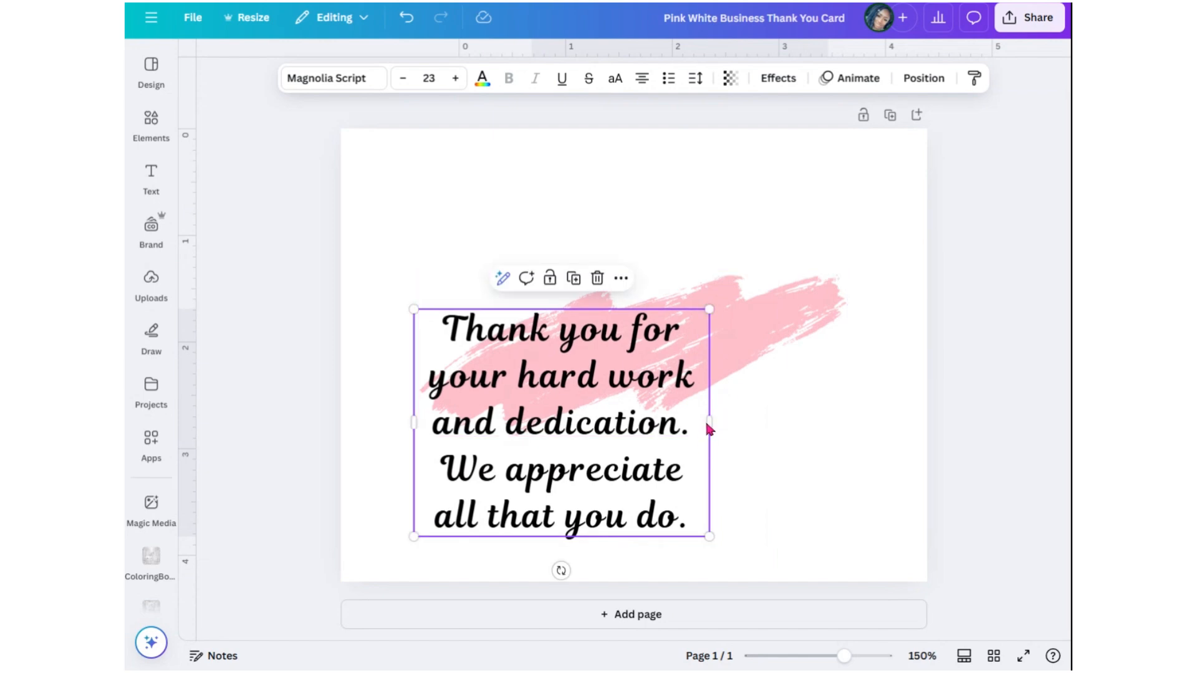
mouse_move(710, 420)
mouse_down()
mouse_move(794, 424)
mouse_move(860, 394)
mouse_move(844, 404)
mouse_move(826, 287)
mouse_move(855, 246)
mouse_move(864, 258)
mouse_up()
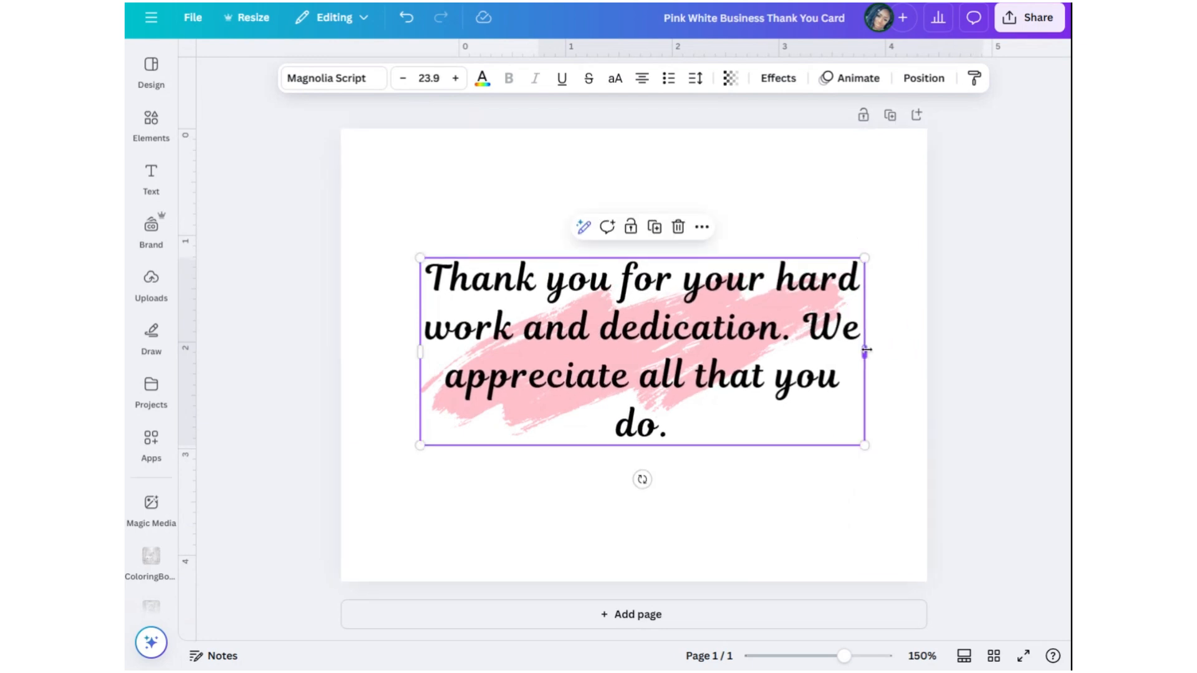
mouse_move(866, 351)
mouse_down()
mouse_move(814, 372)
mouse_move(857, 333)
mouse_move(864, 342)
mouse_up()
drag(729, 329, 736, 378)
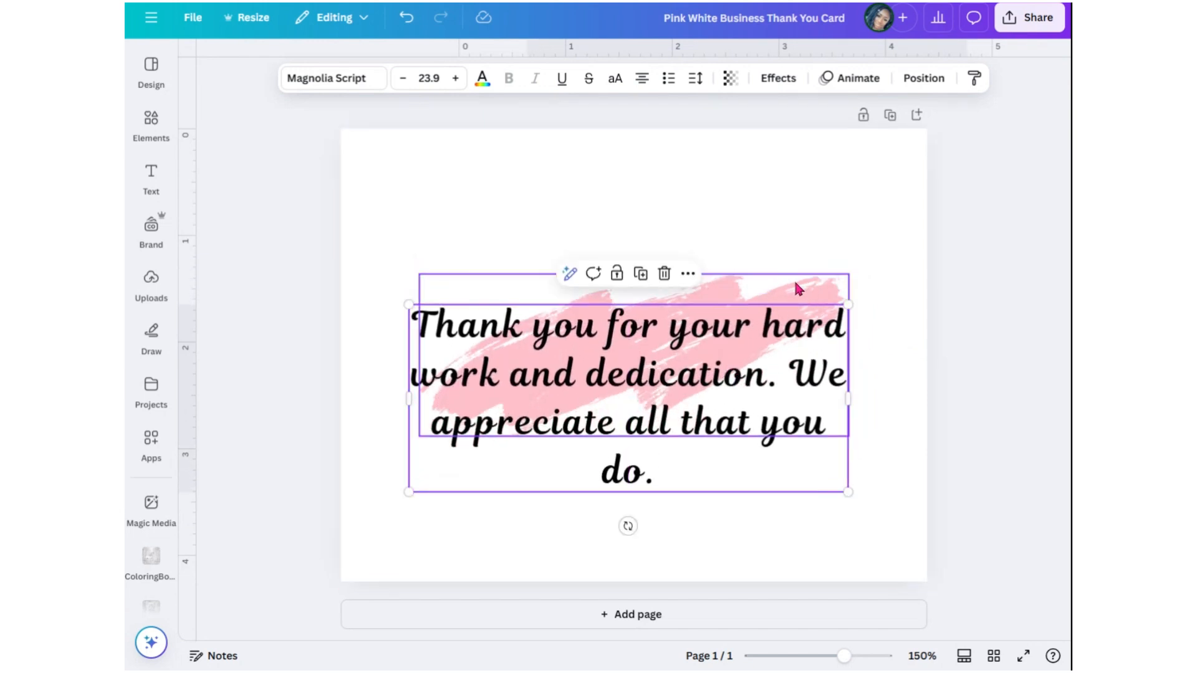
Enlarge the pink brush stroke and position it behind the message text
click(795, 284)
drag(717, 297, 706, 246)
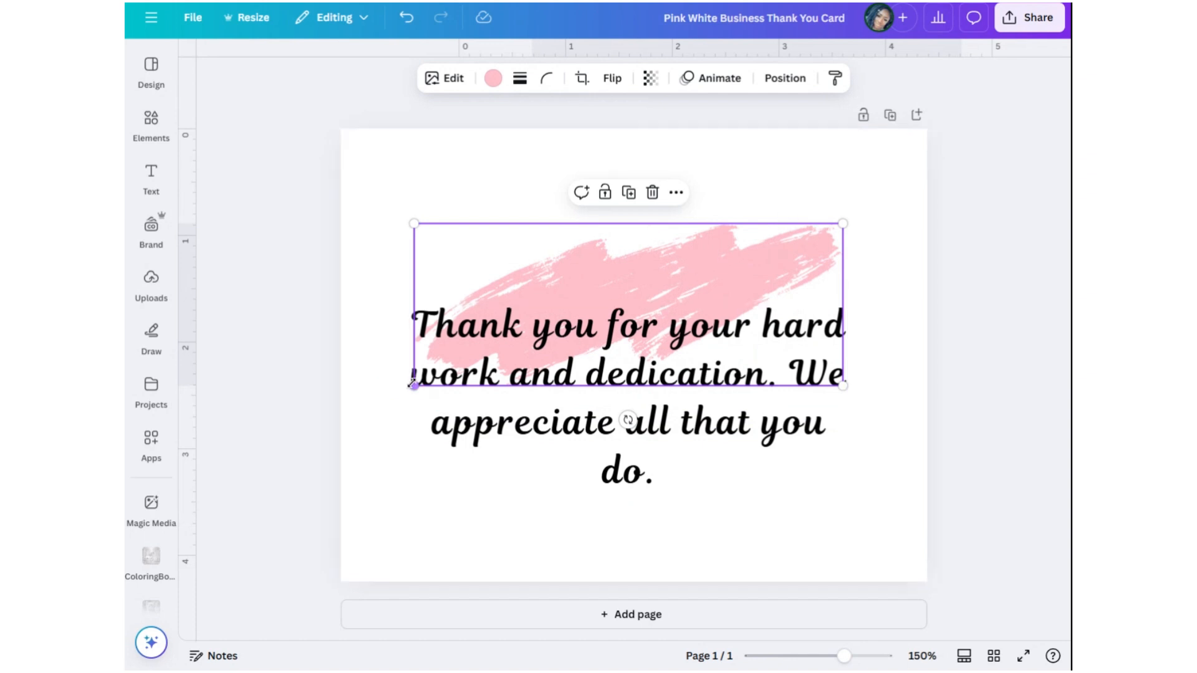
mouse_move(412, 385)
mouse_down()
mouse_move(382, 441)
mouse_move(371, 430)
mouse_up()
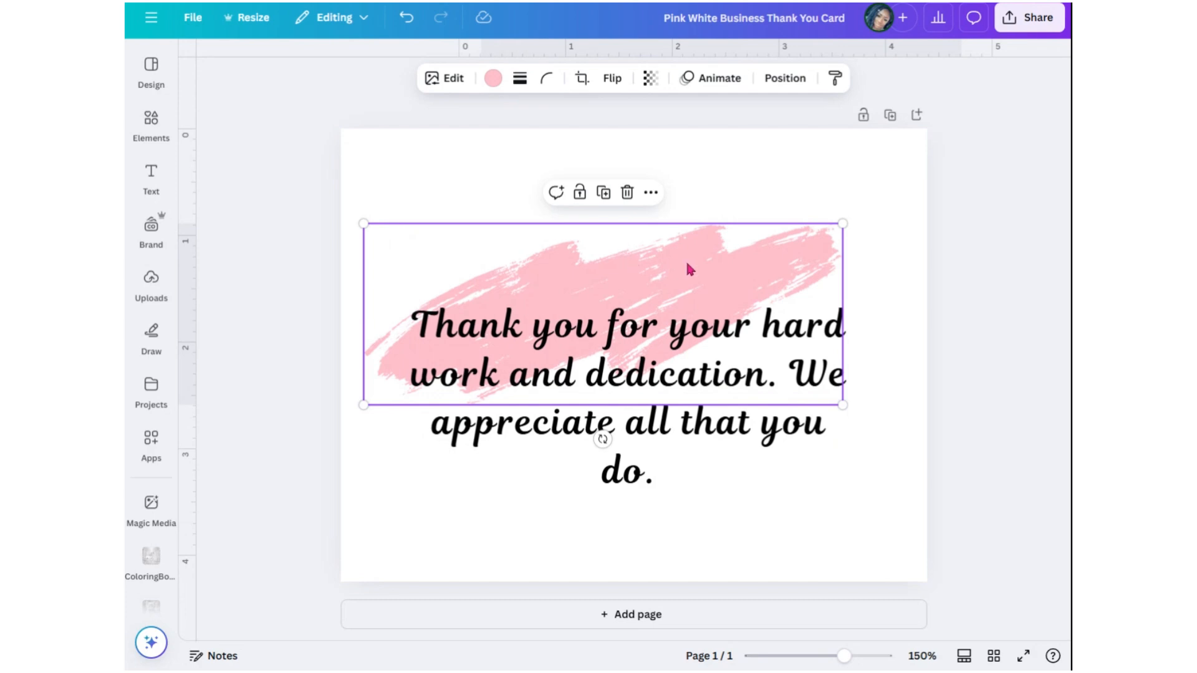
click(494, 81)
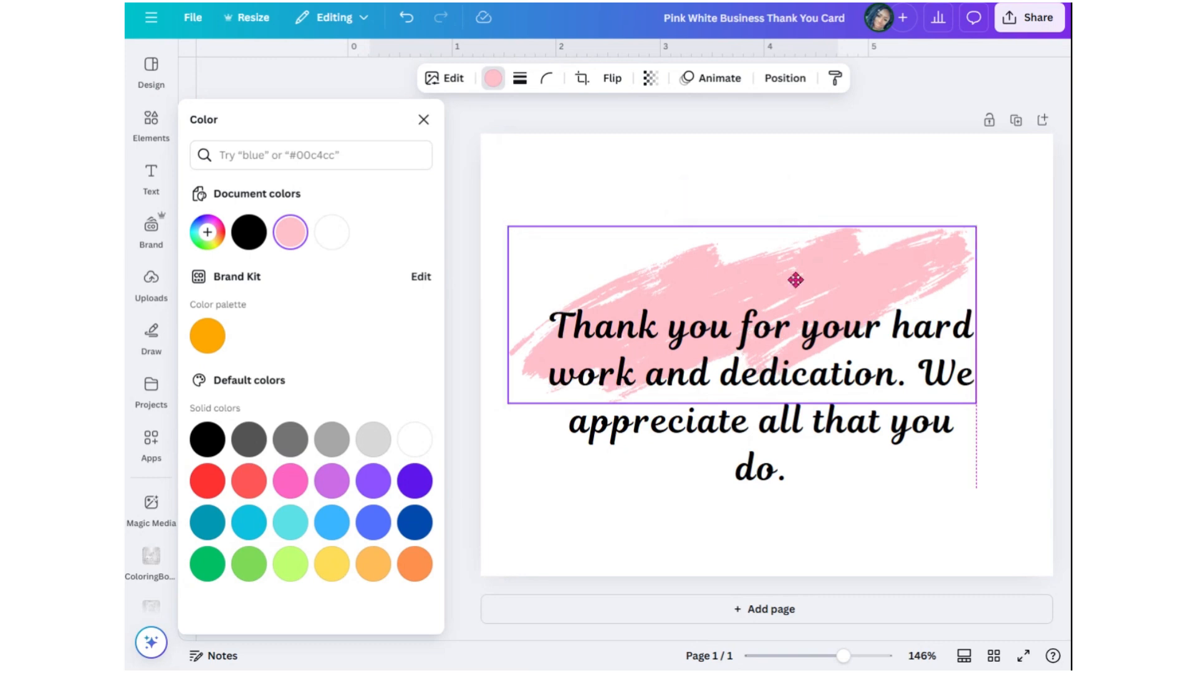
mouse_move(791, 276)
mouse_down()
mouse_move(829, 309)
mouse_move(822, 316)
mouse_up()
click(868, 215)
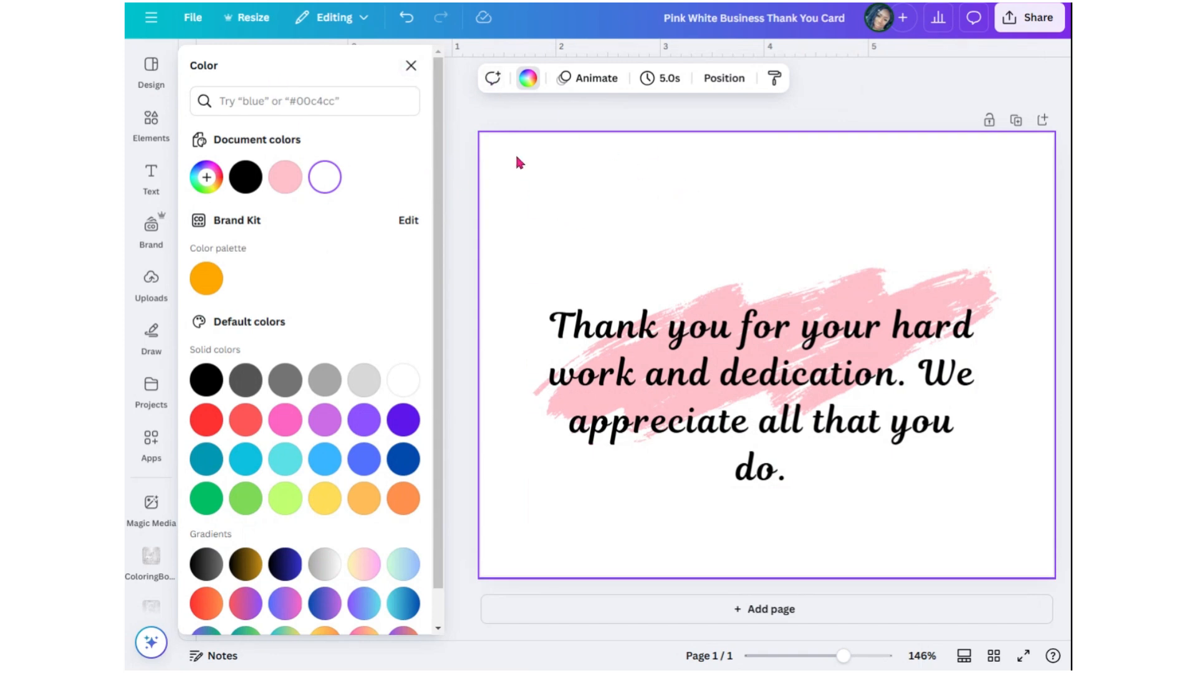
click(411, 66)
Search the elements library for "flowers" and show all matching graphics
click(150, 85)
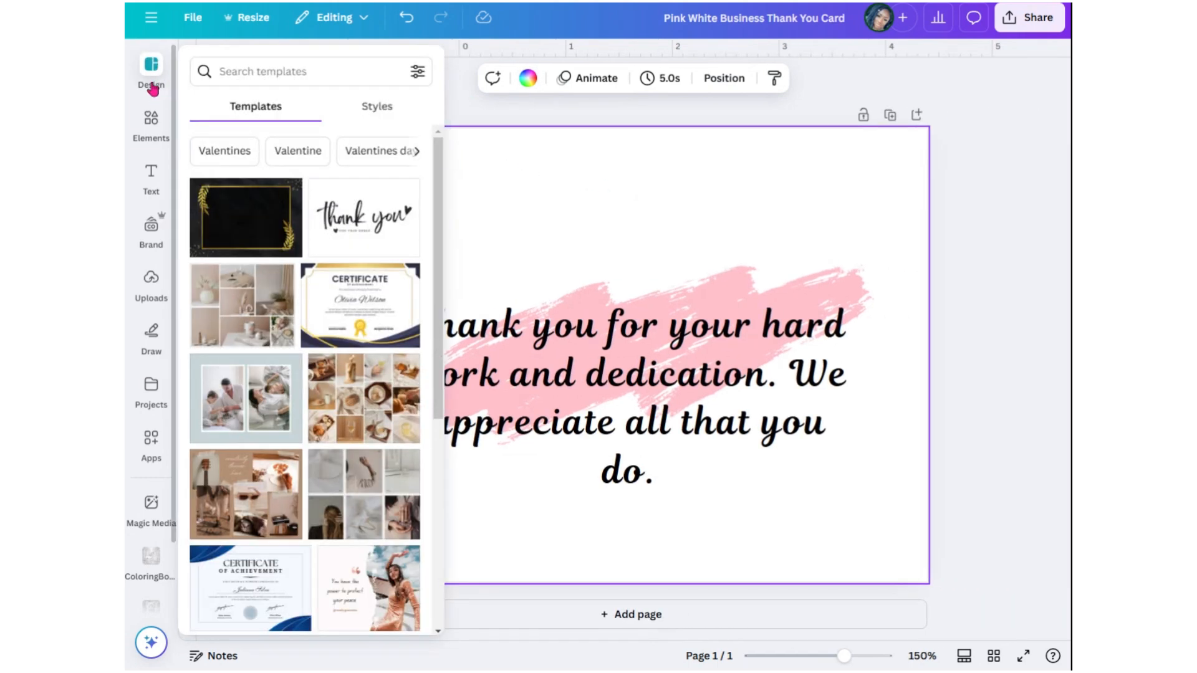
click(150, 116)
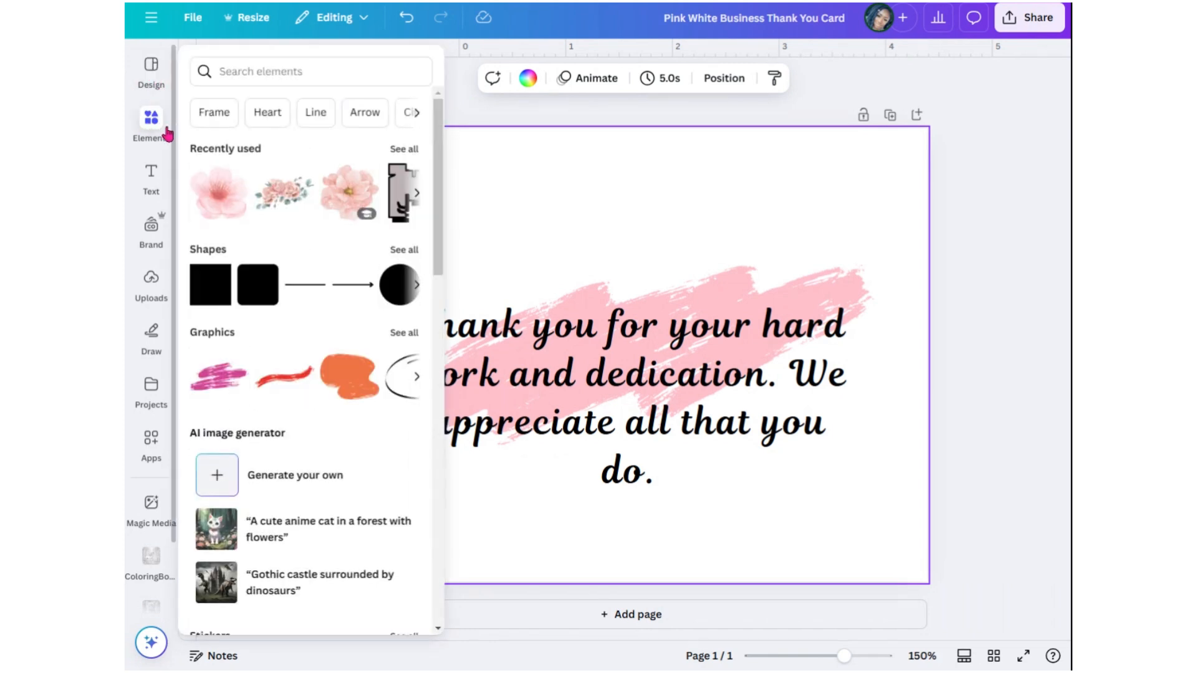
click(255, 66)
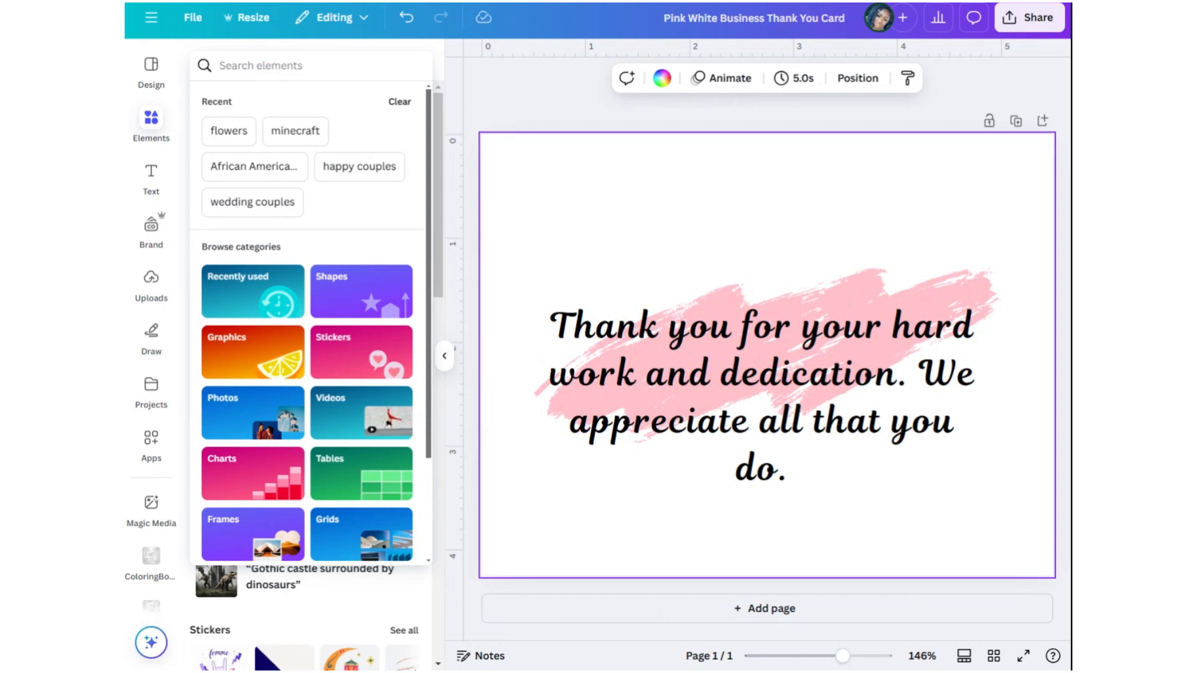
text(flowers)
key(Return)
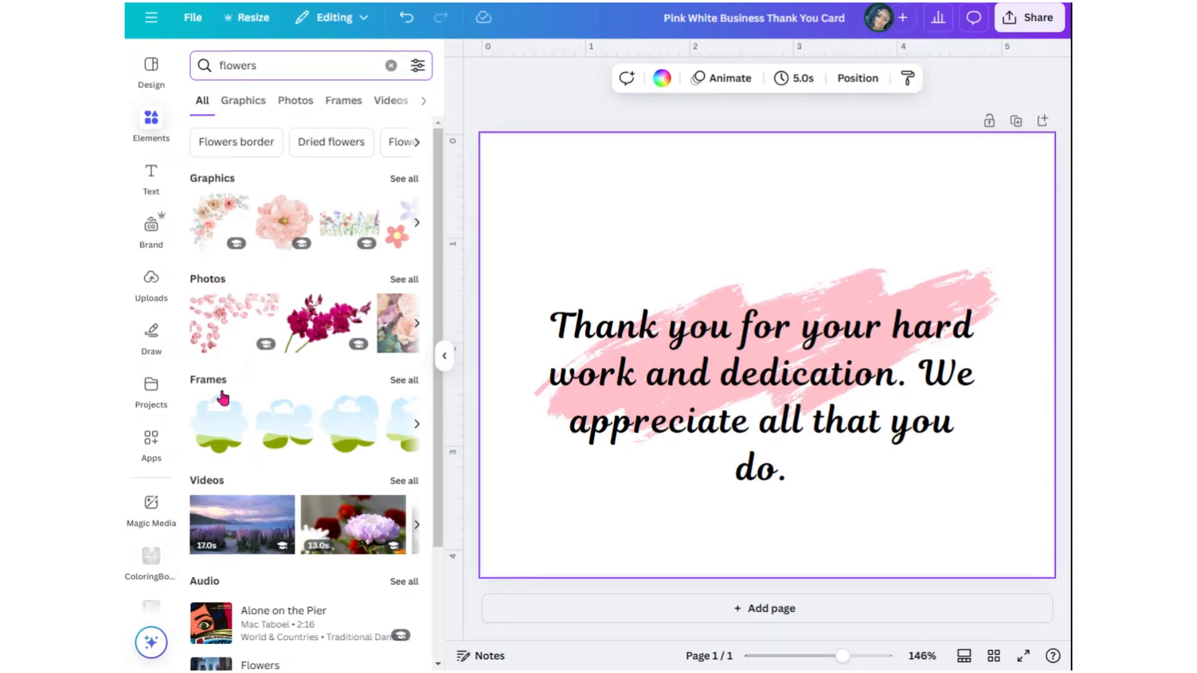
scroll(233, 499, down, 3)
scroll(260, 439, up, 3)
click(407, 180)
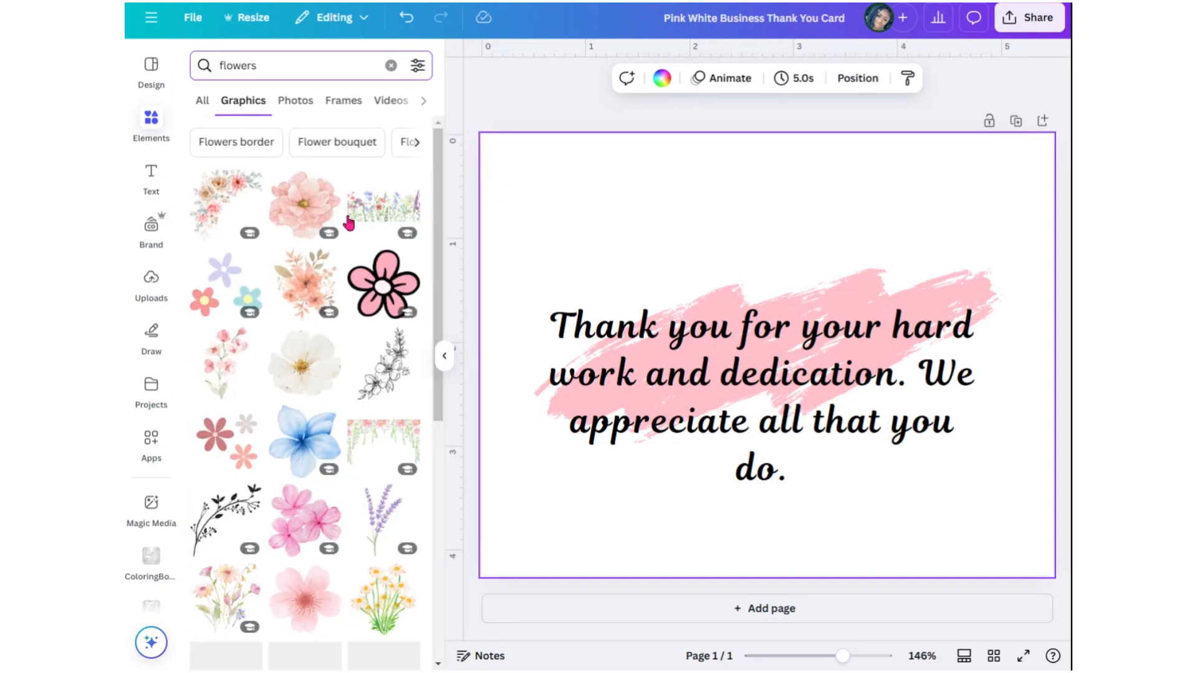
Try the peach floral bouquet graphic at reduced size in the card's upper-left corner, and delete it
scroll(299, 374, down, 3)
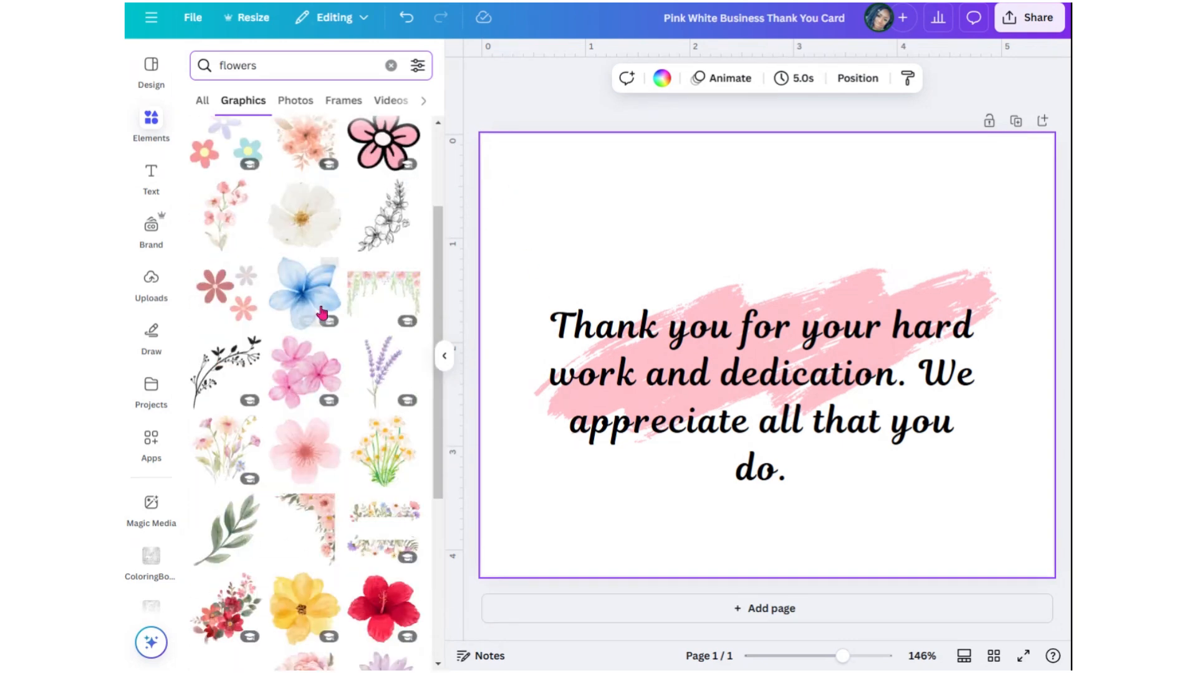
scroll(299, 373, up, 5)
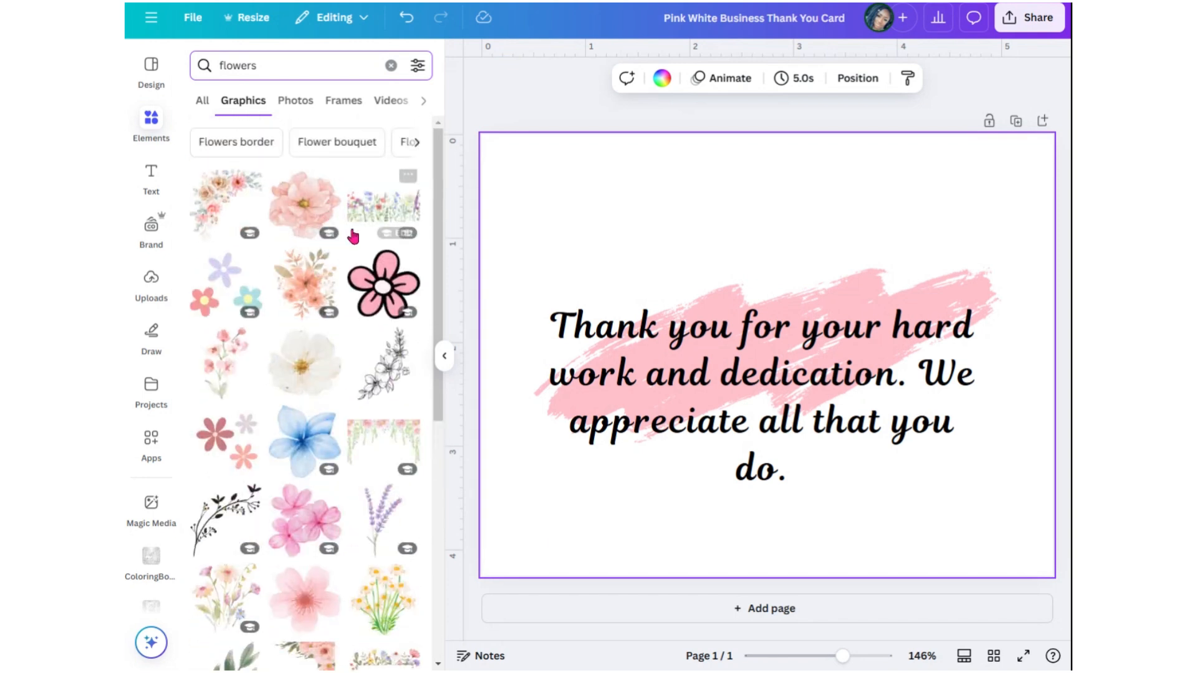
click(299, 293)
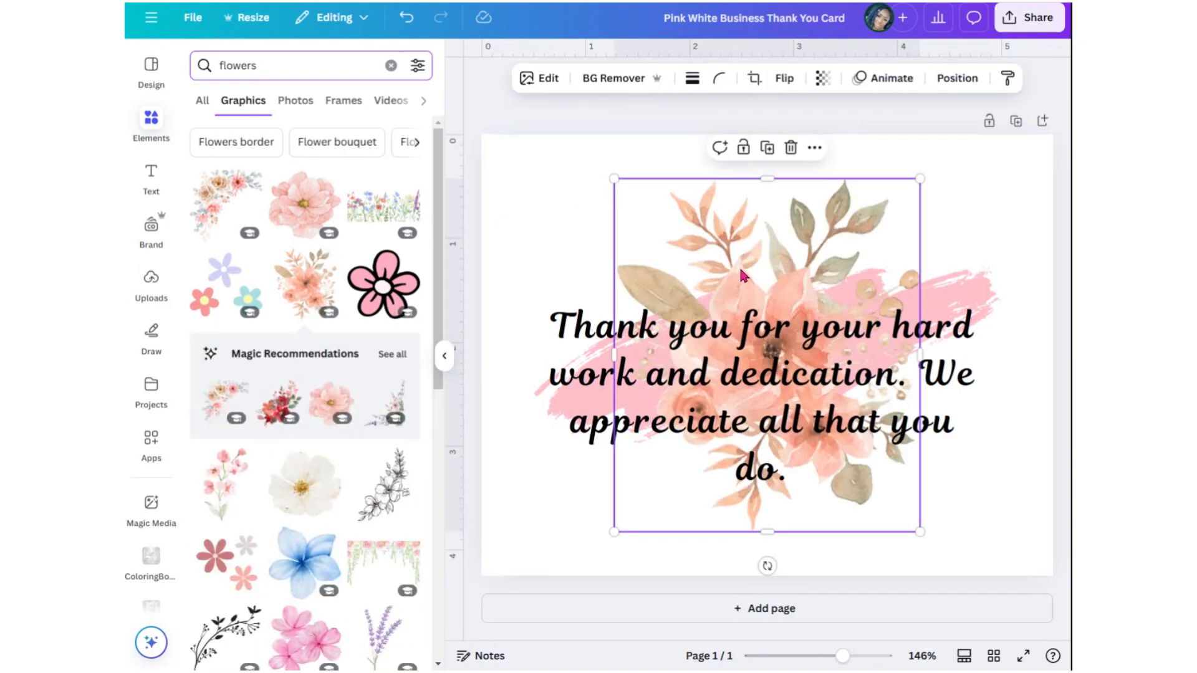
drag(738, 264, 465, 57)
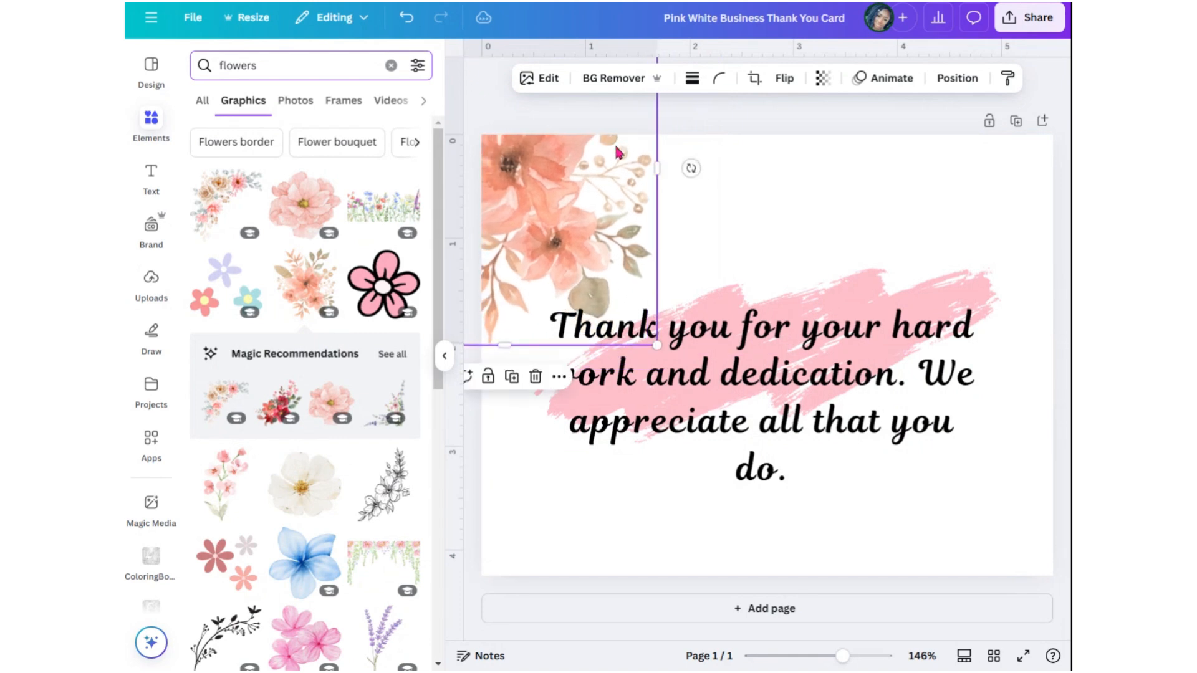
drag(596, 211, 601, 204)
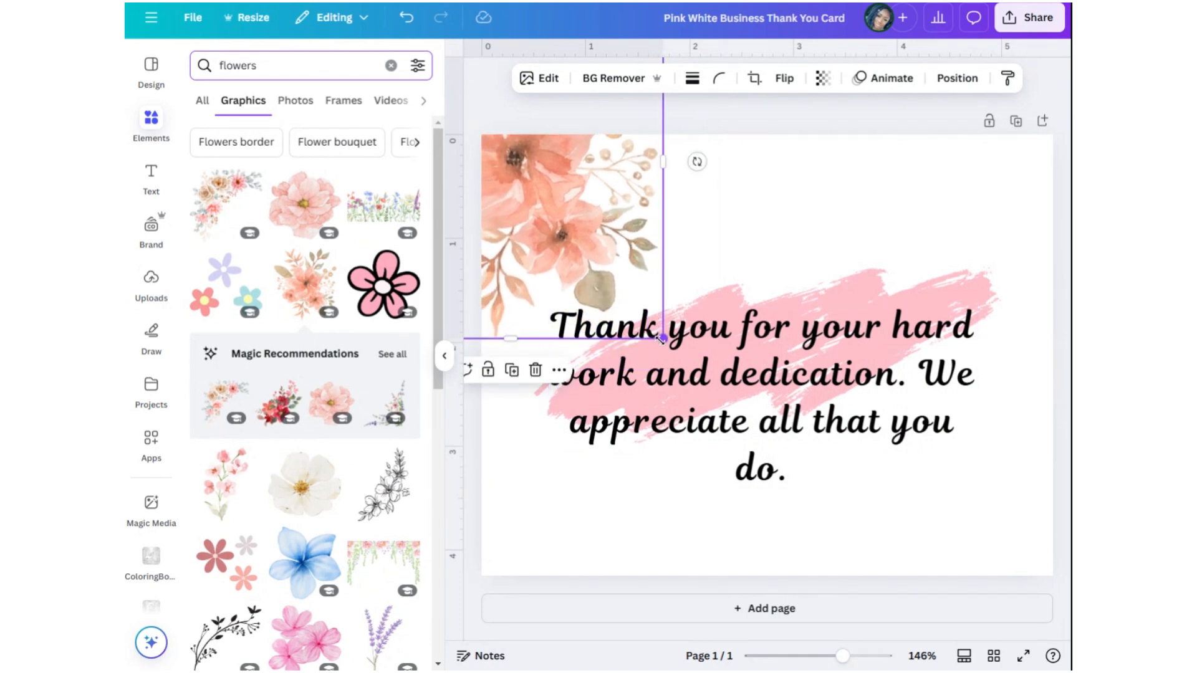
drag(661, 339, 568, 262)
drag(522, 227, 563, 271)
drag(607, 229, 664, 268)
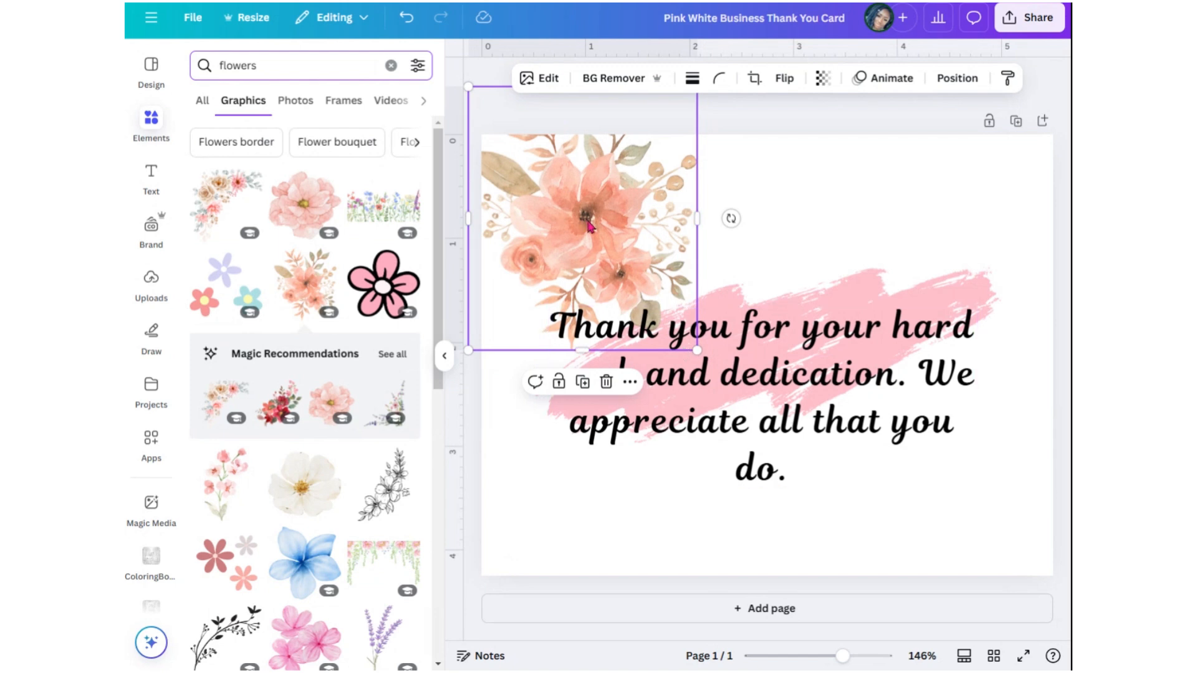
key(Delete)
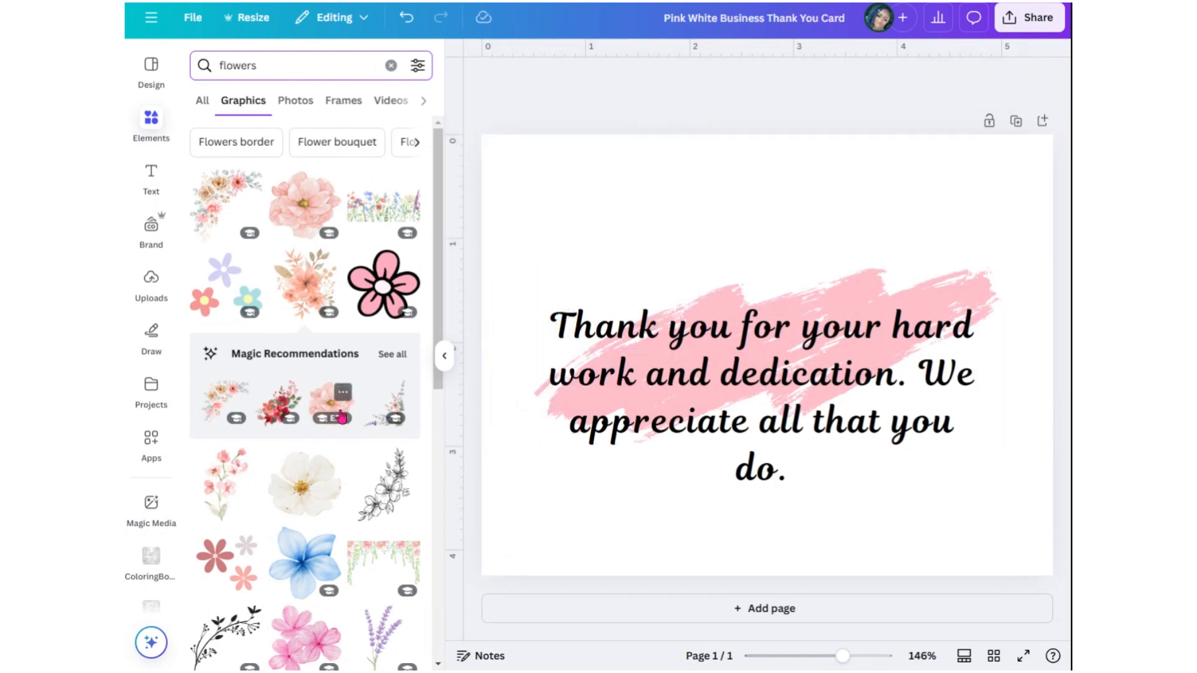
Add the pink peony graphic, shrink it and place it in the upper-left part of the card
scroll(308, 393, down, 3)
scroll(309, 402, down, 2)
scroll(397, 468, down, 4)
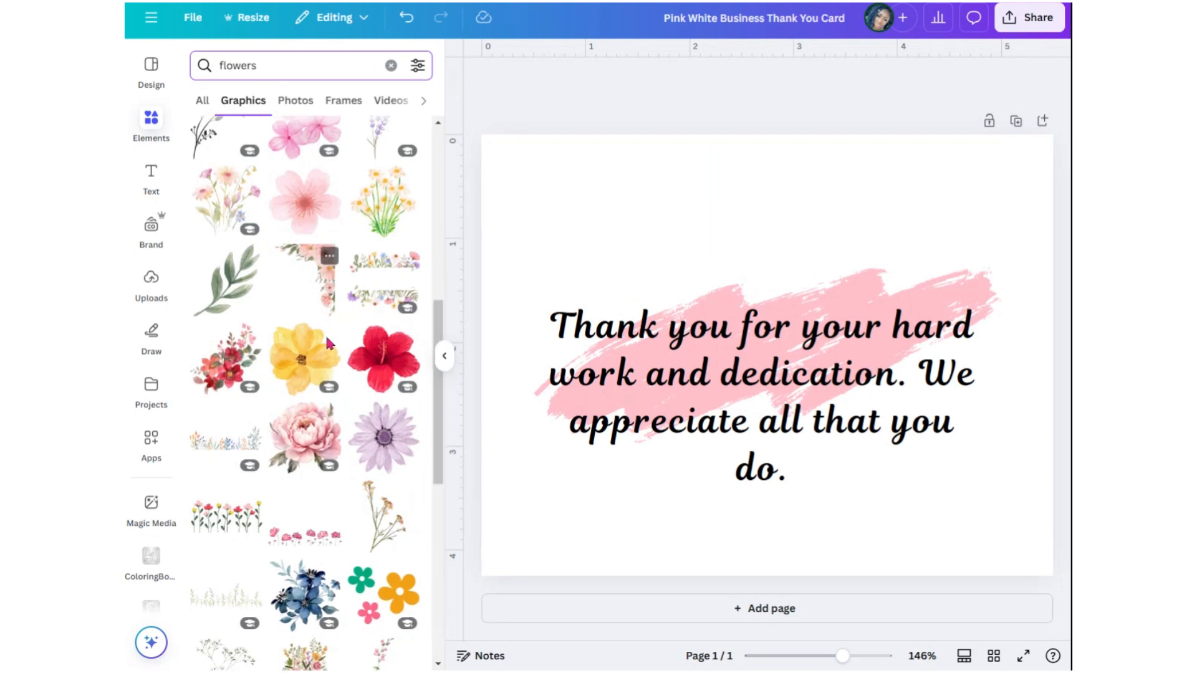
click(306, 444)
drag(733, 274, 704, 247)
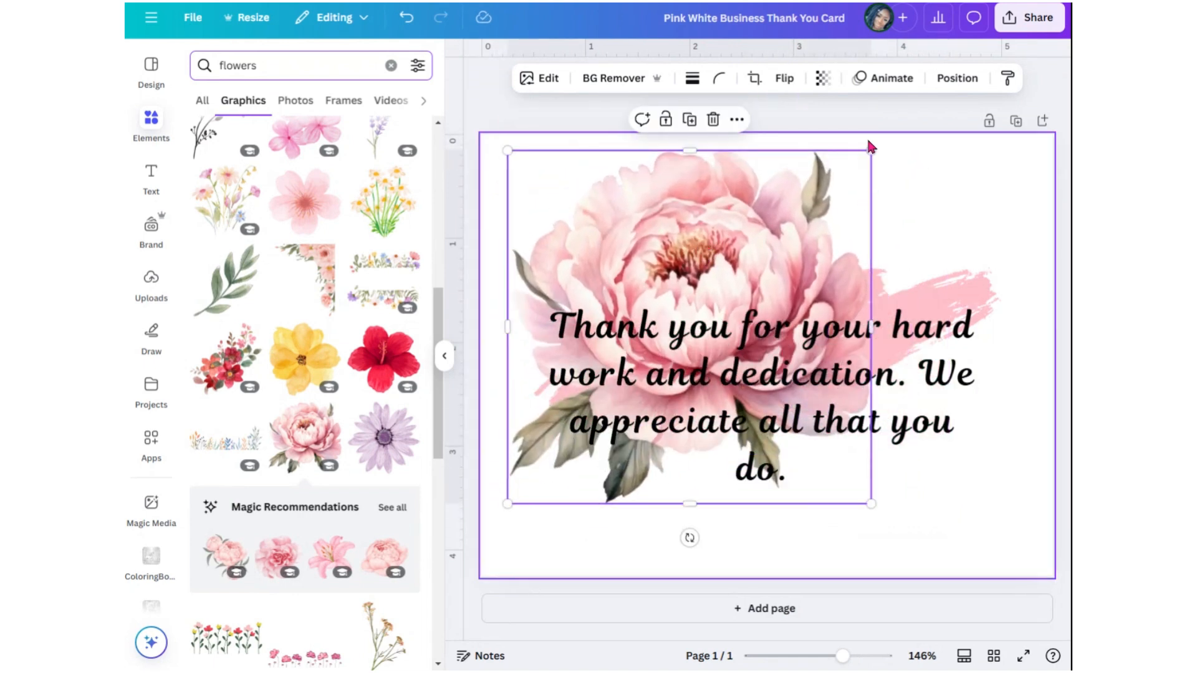
drag(870, 148, 761, 257)
drag(669, 250, 669, 165)
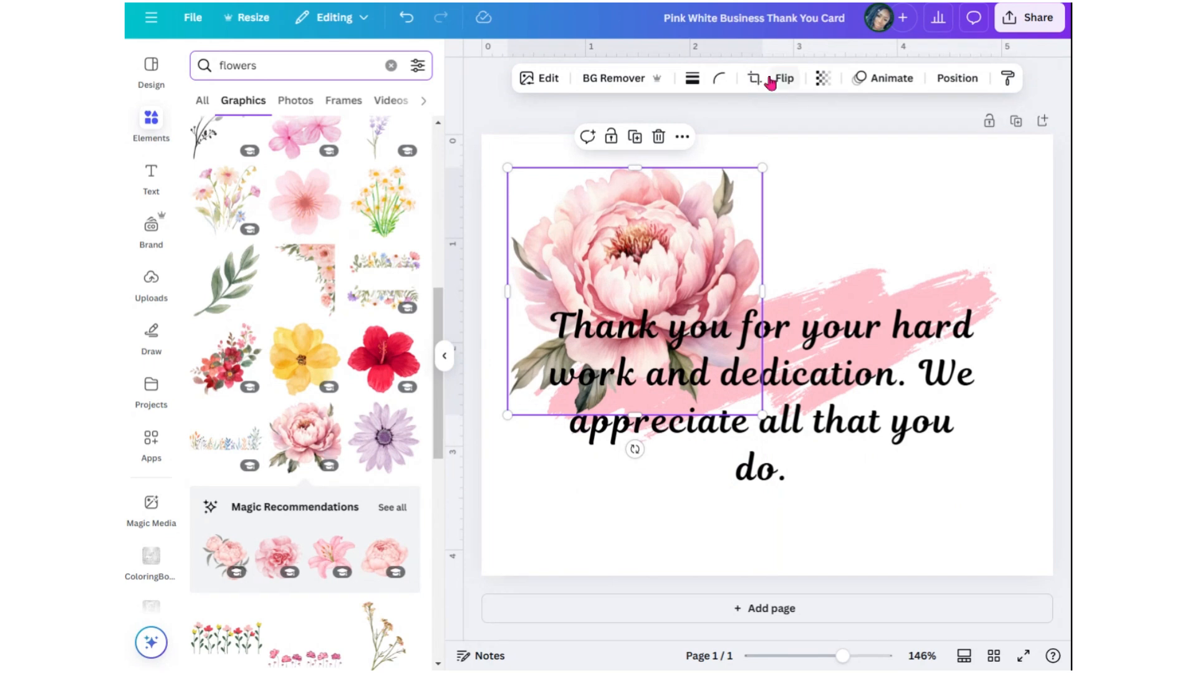
Flip the peony graphic vertically and nudge it slightly upward
click(773, 80)
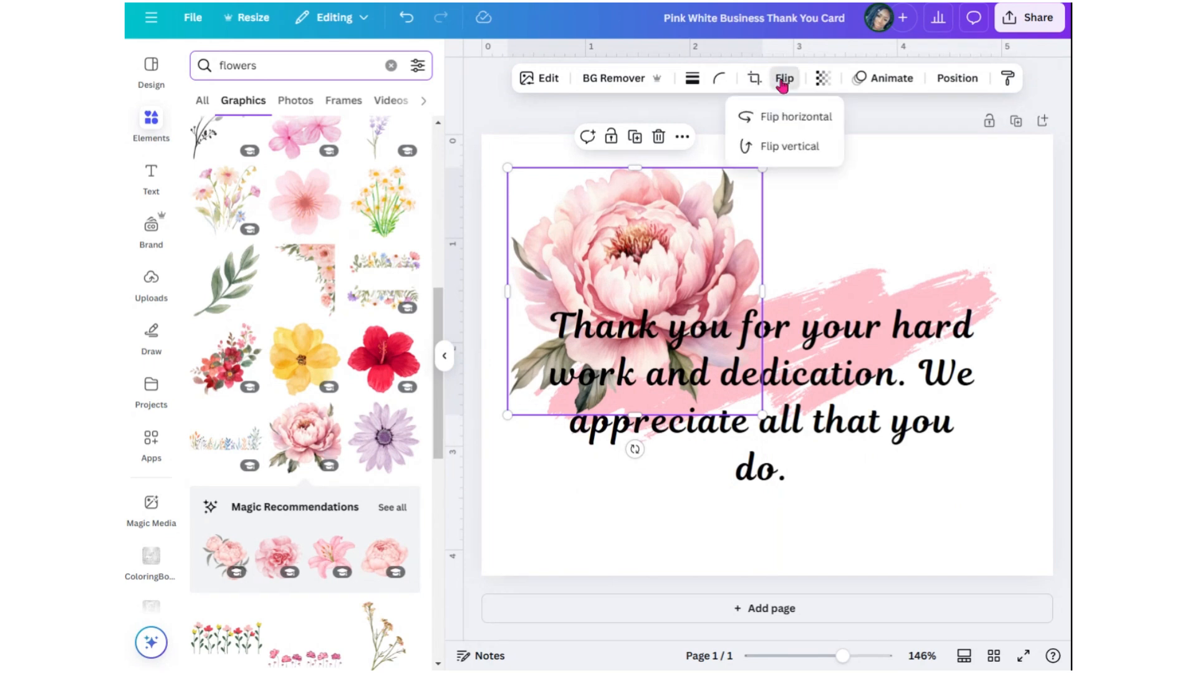
click(780, 149)
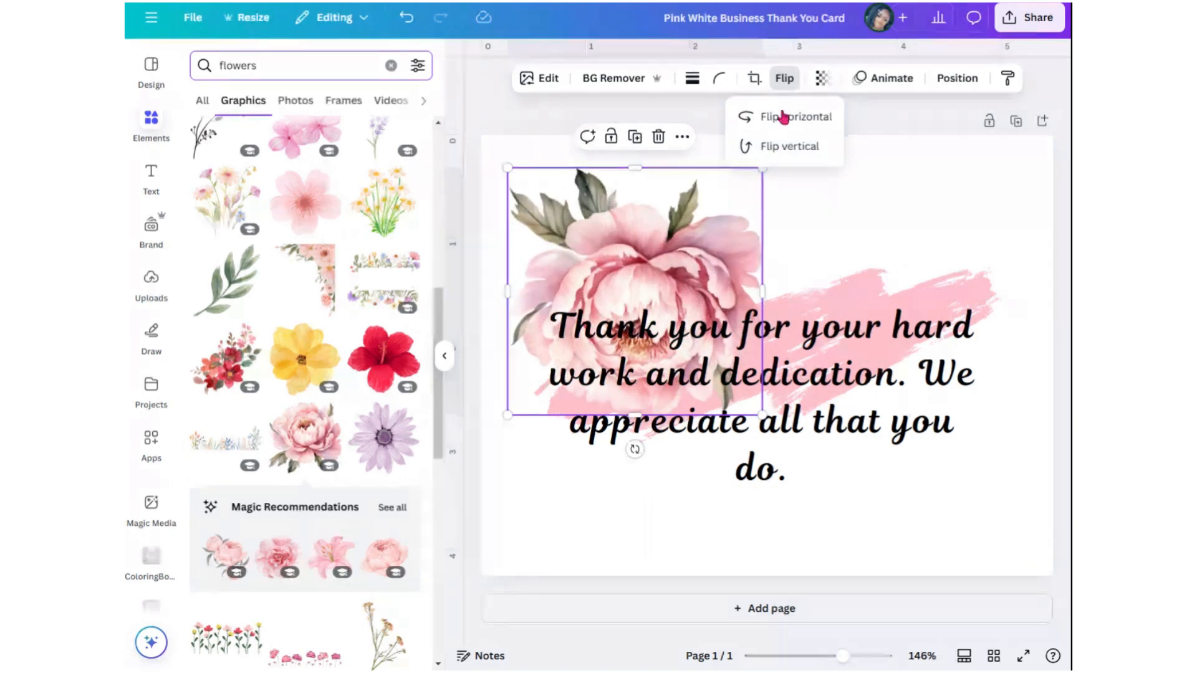
click(784, 118)
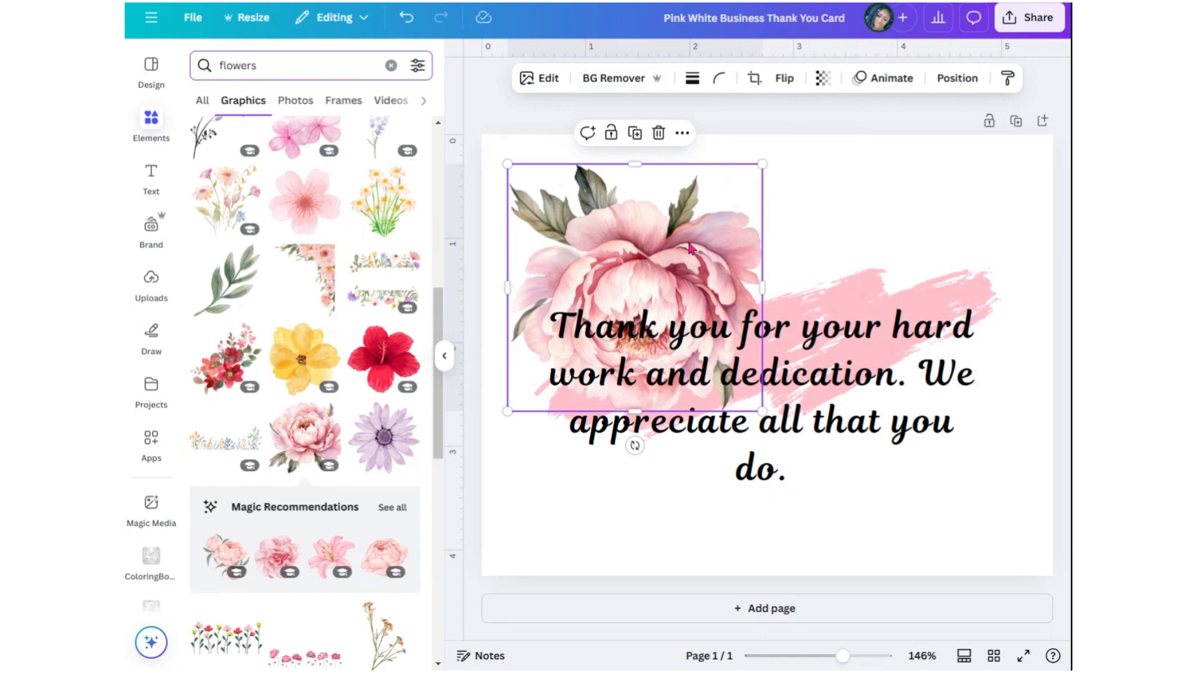
click(784, 78)
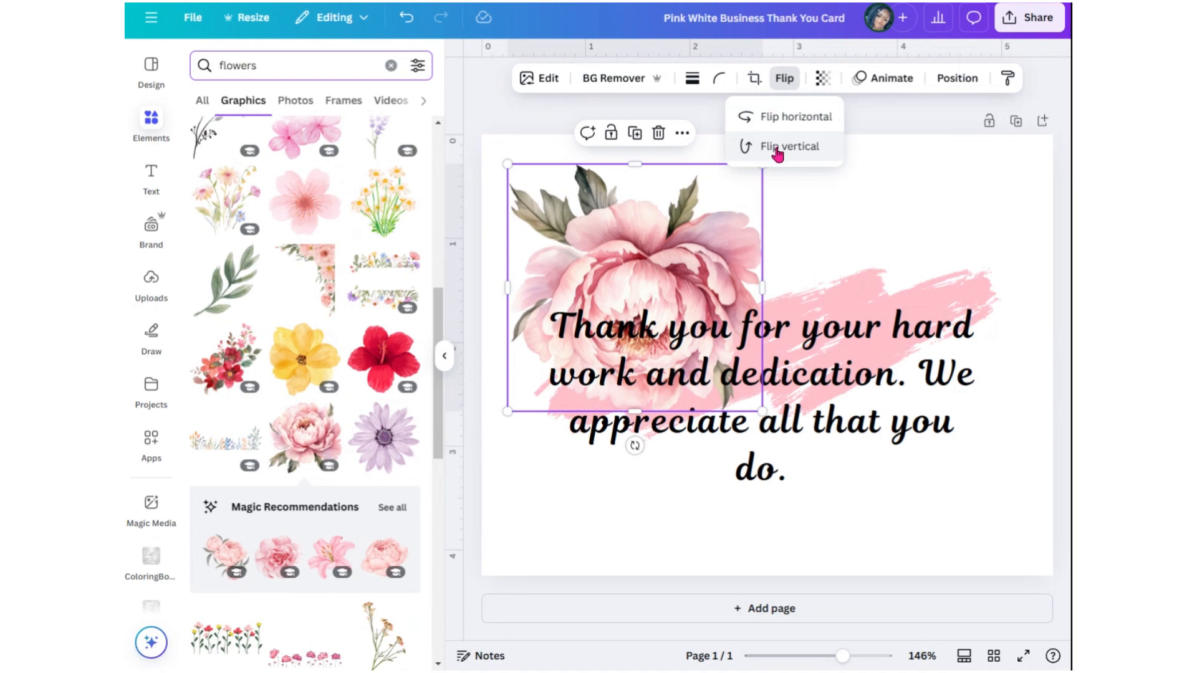
click(636, 265)
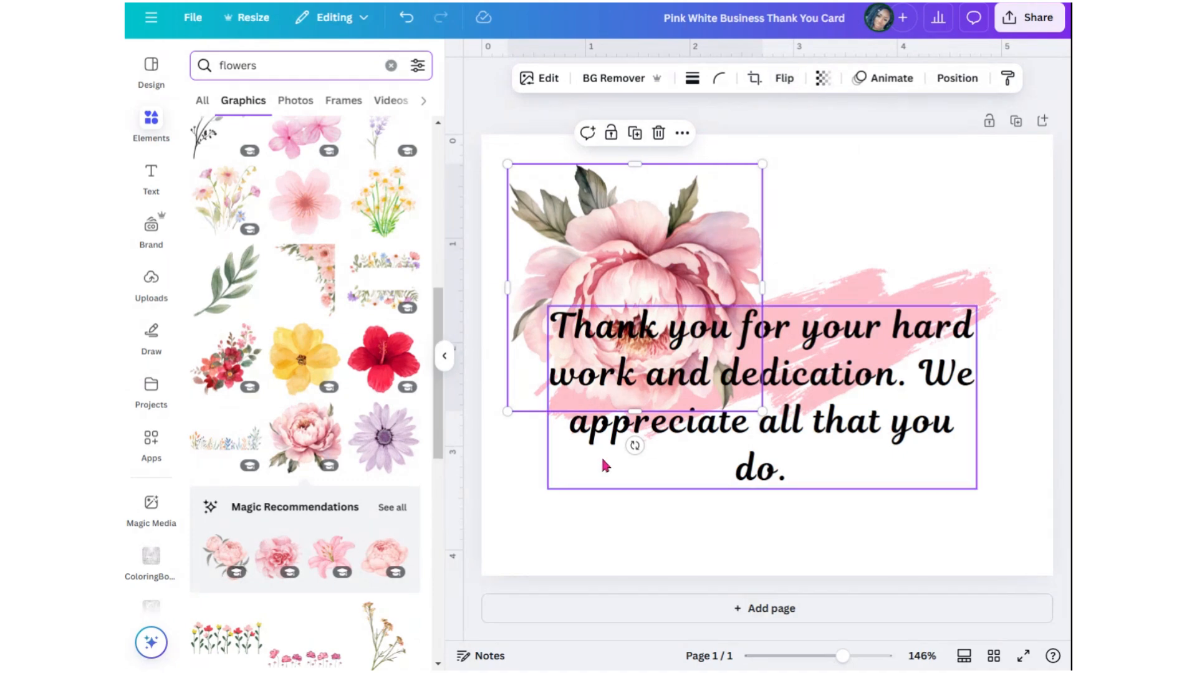
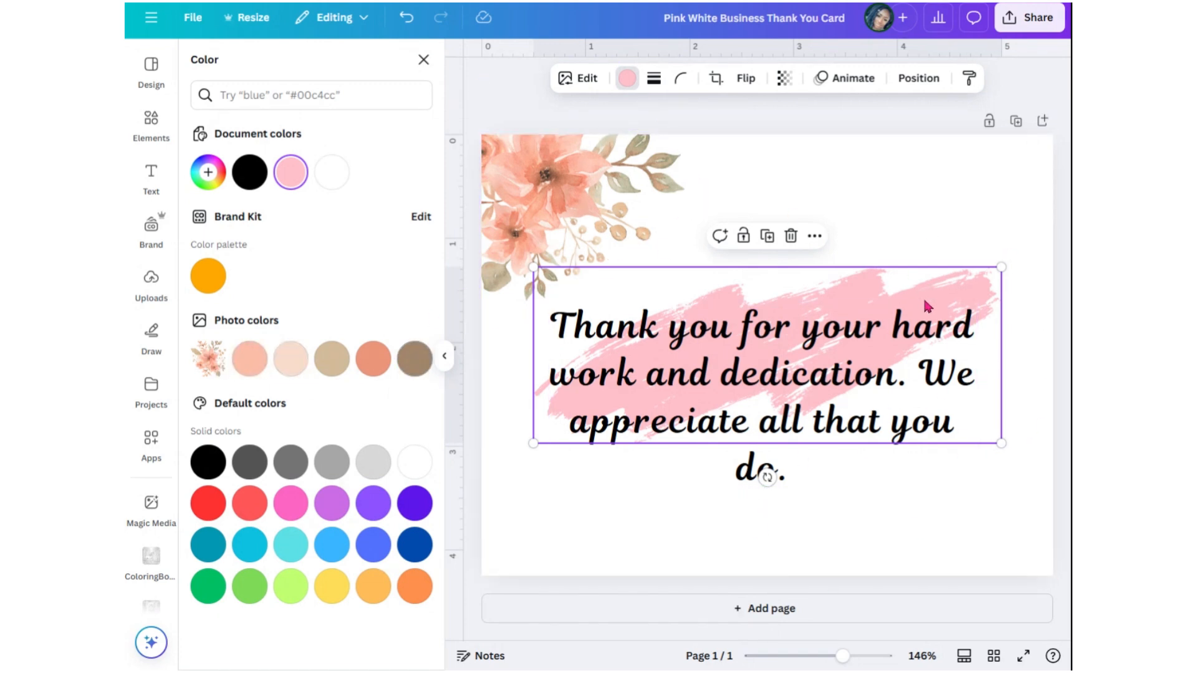
Recolour the brush stroke behind the message with the pale peach shade from the flower's photo colours
click(250, 364)
click(296, 371)
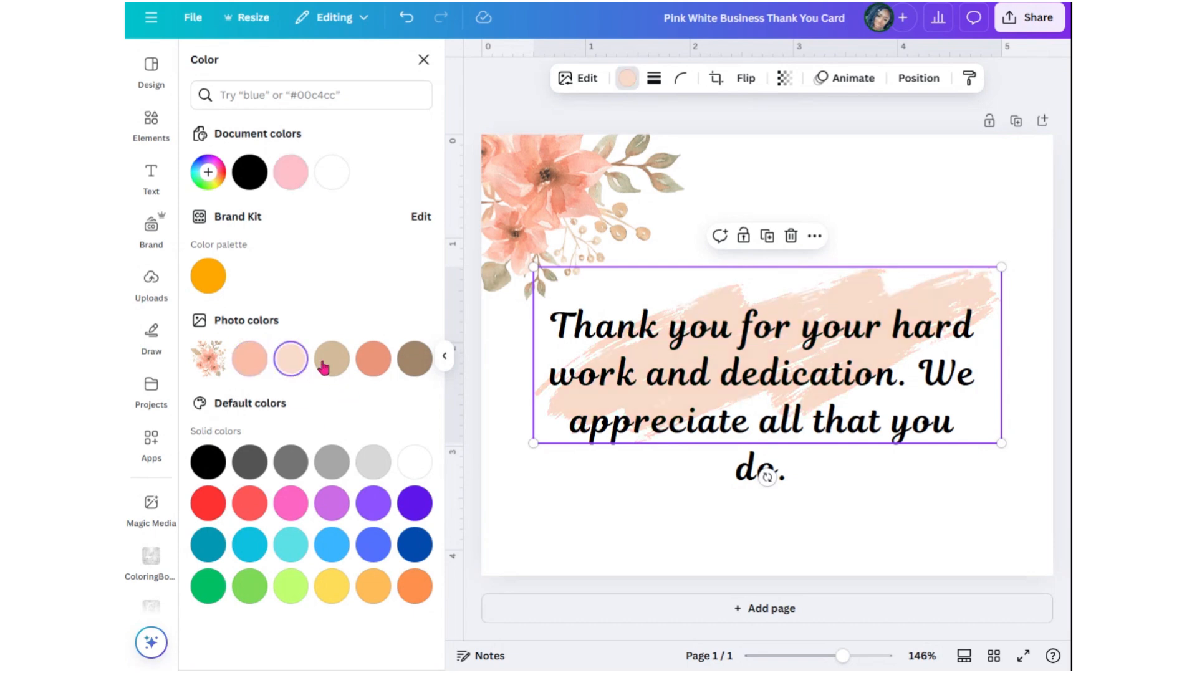
Try the tan, coral, brown and deeper peach photo colours on the brush stroke, and restore the pale peach
click(332, 367)
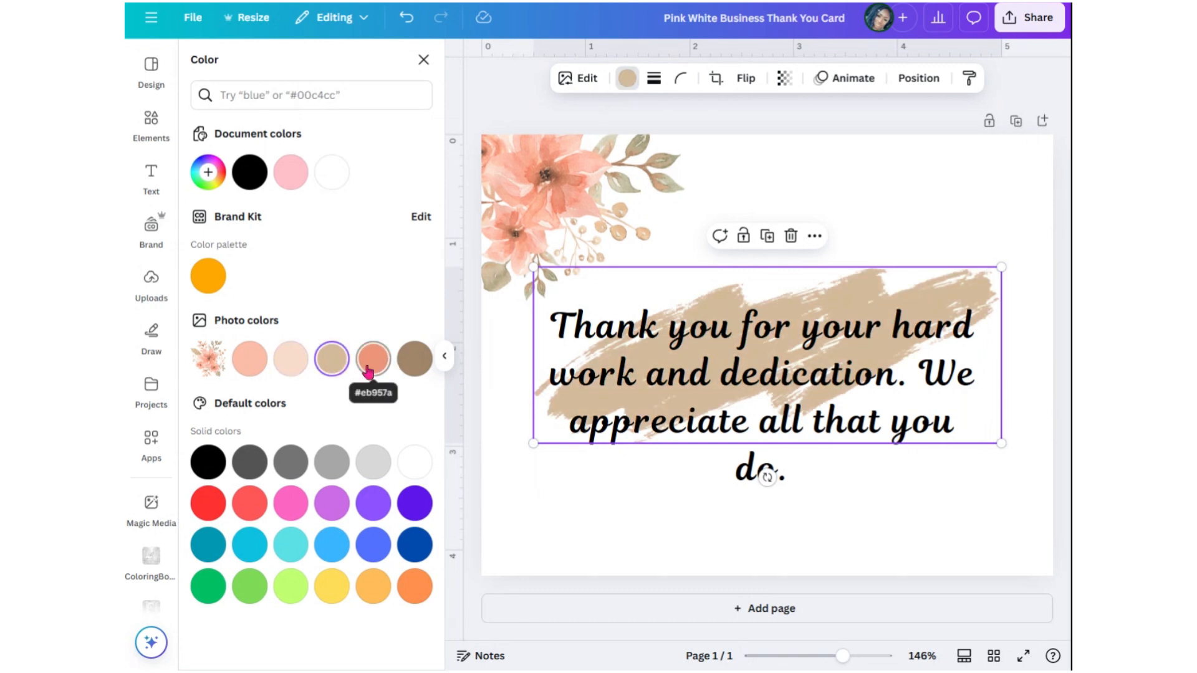
click(368, 373)
click(414, 360)
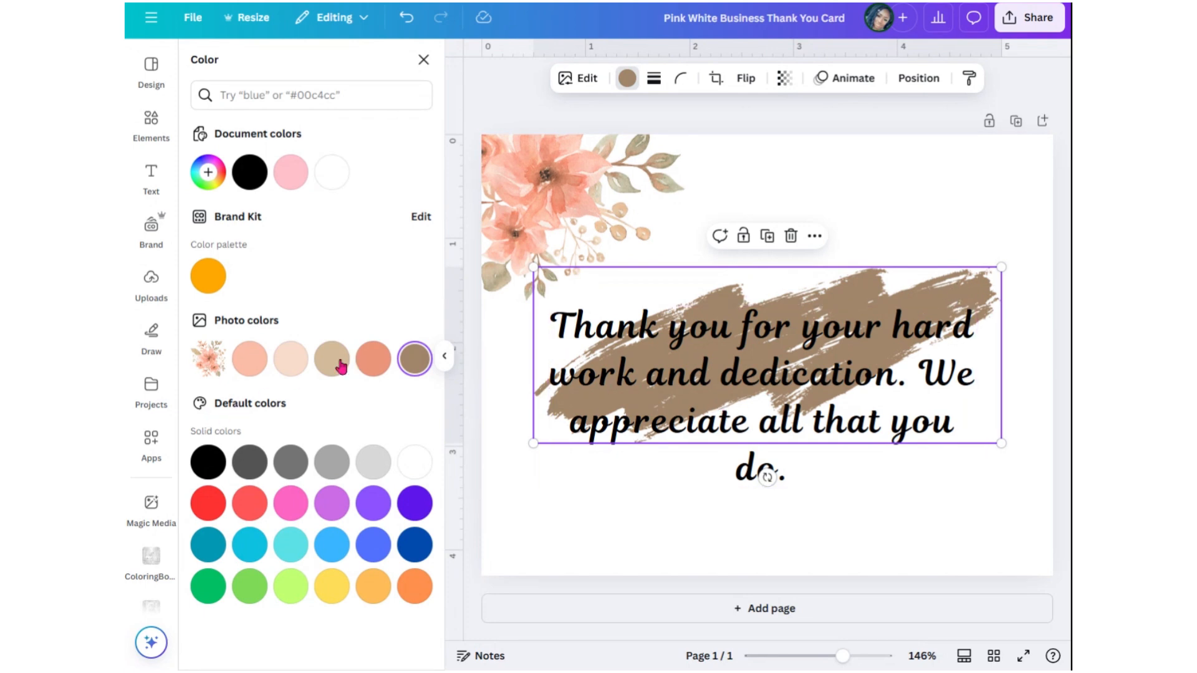
click(274, 367)
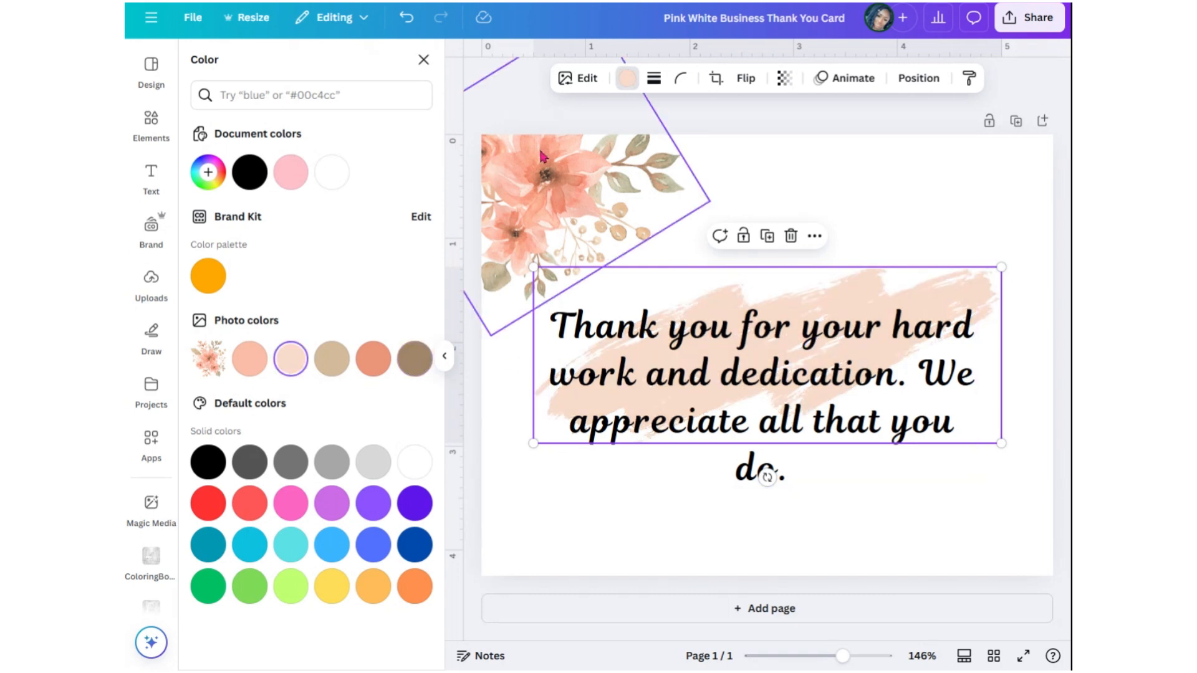
click(248, 368)
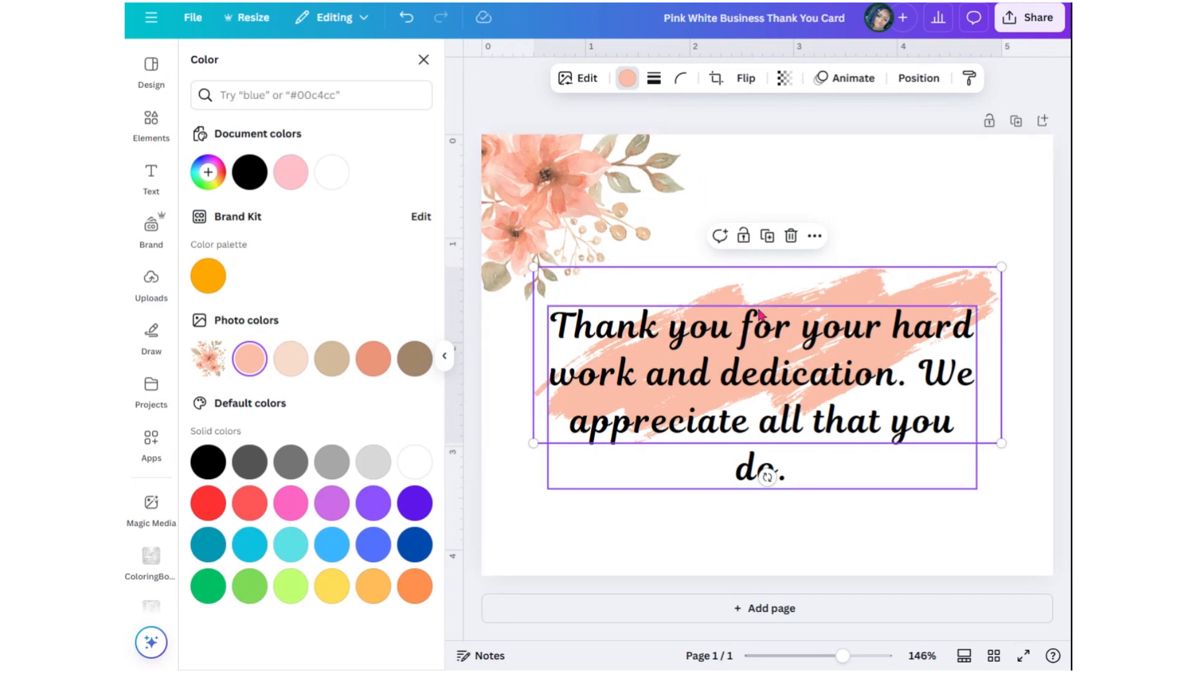
click(304, 366)
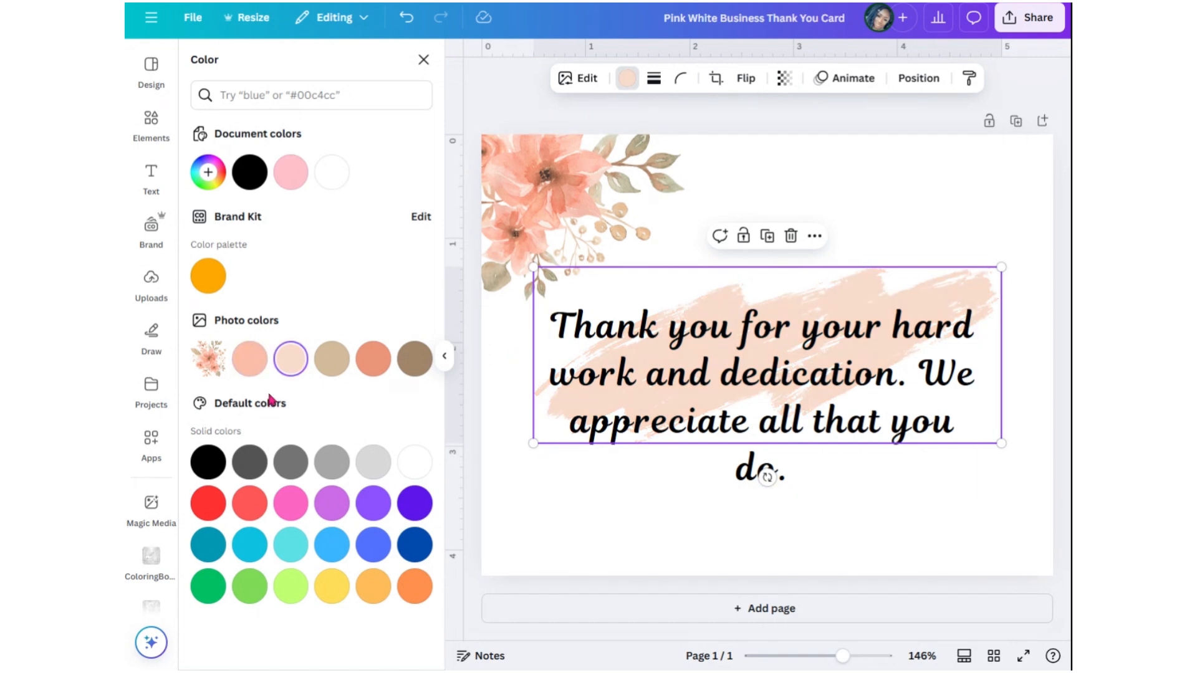
click(342, 372)
click(248, 366)
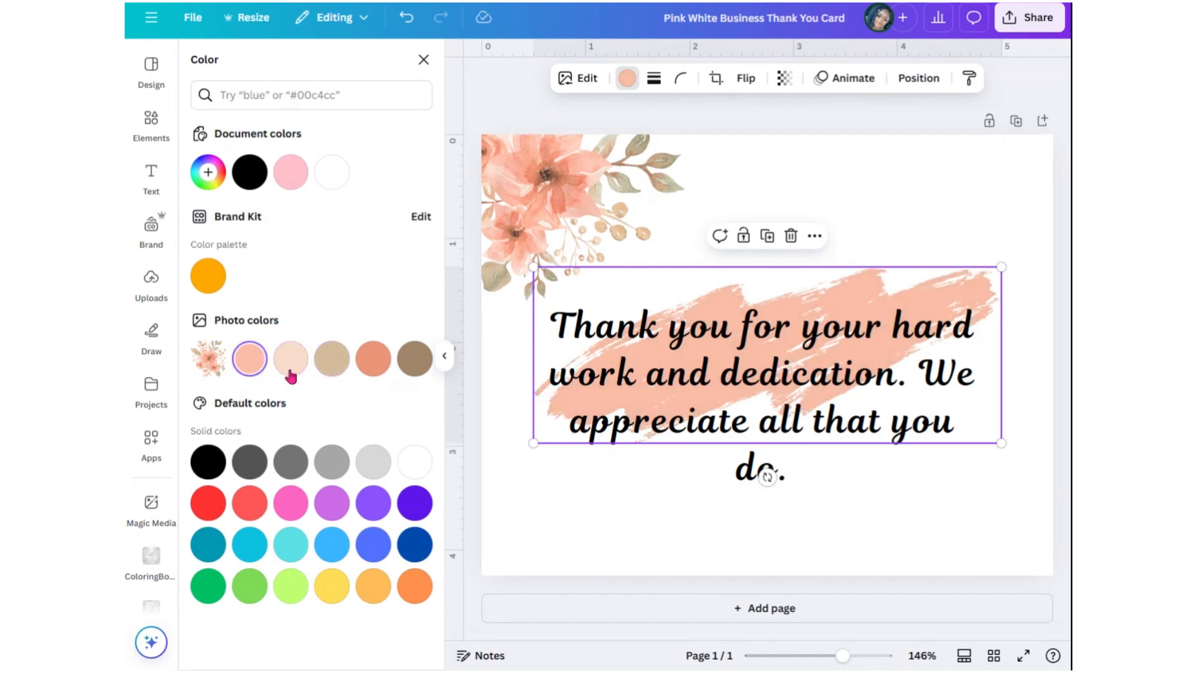
click(291, 366)
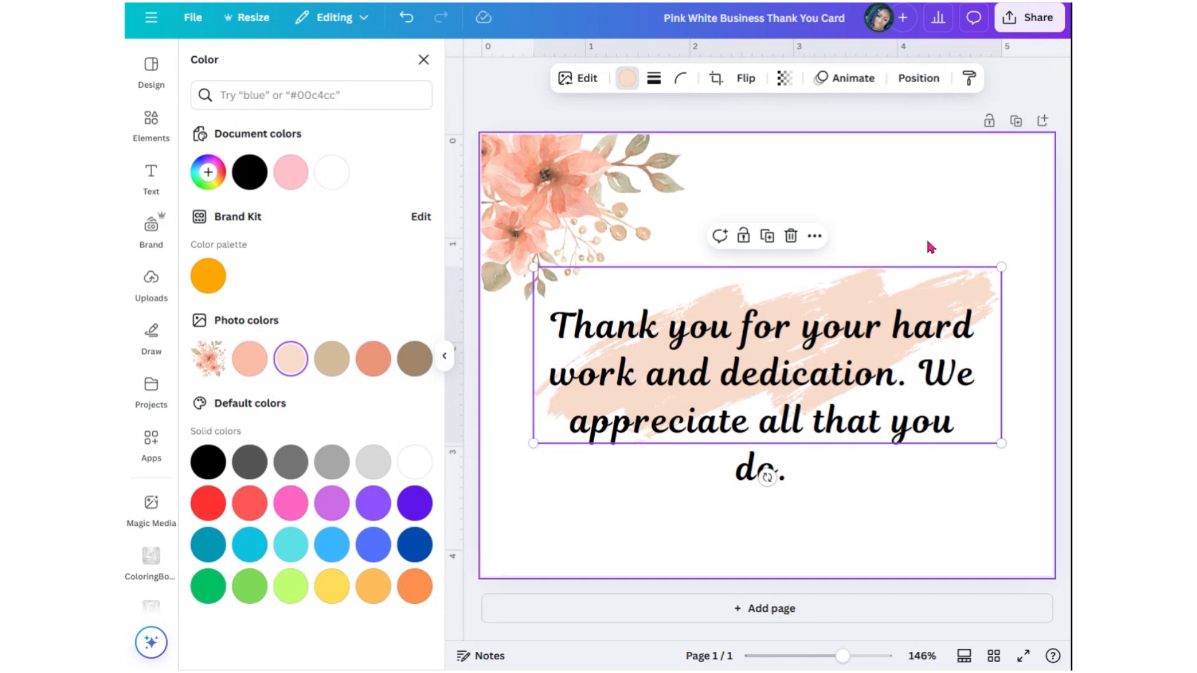
Enlarge the brush stroke and reposition it so it extends beyond both sides of the message
mouse_move(872, 295)
mouse_down()
mouse_move(819, 294)
mouse_move(838, 318)
mouse_up()
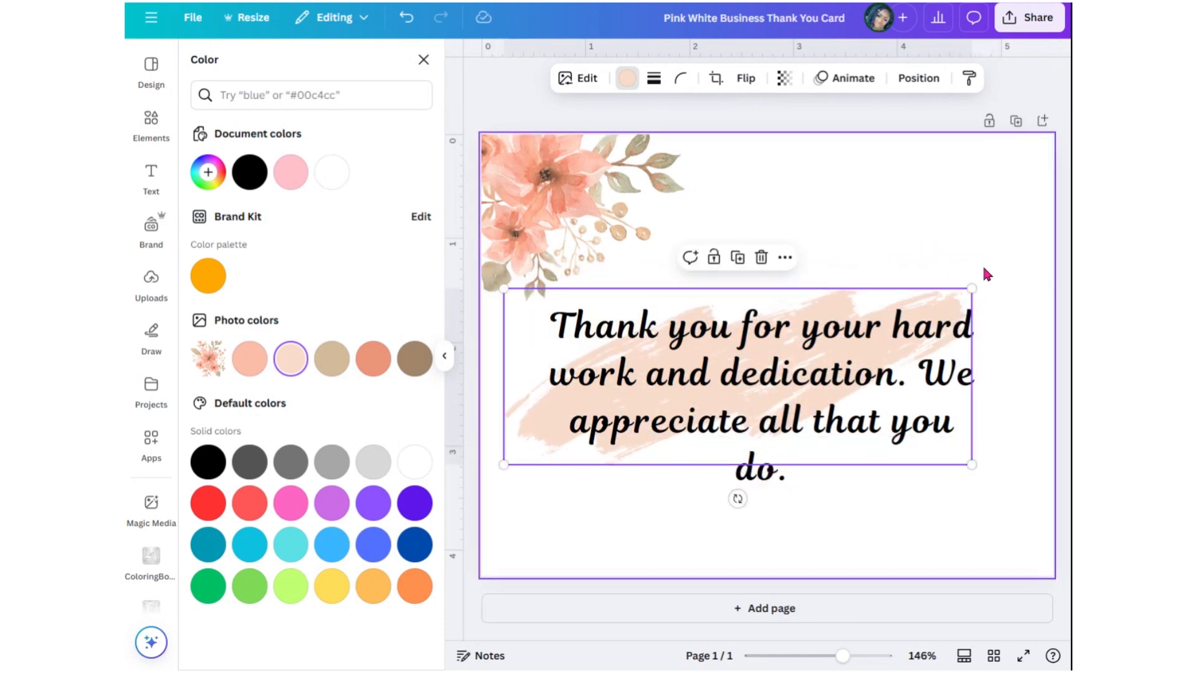
mouse_move(971, 288)
mouse_down()
mouse_move(1058, 252)
mouse_move(1028, 262)
mouse_up()
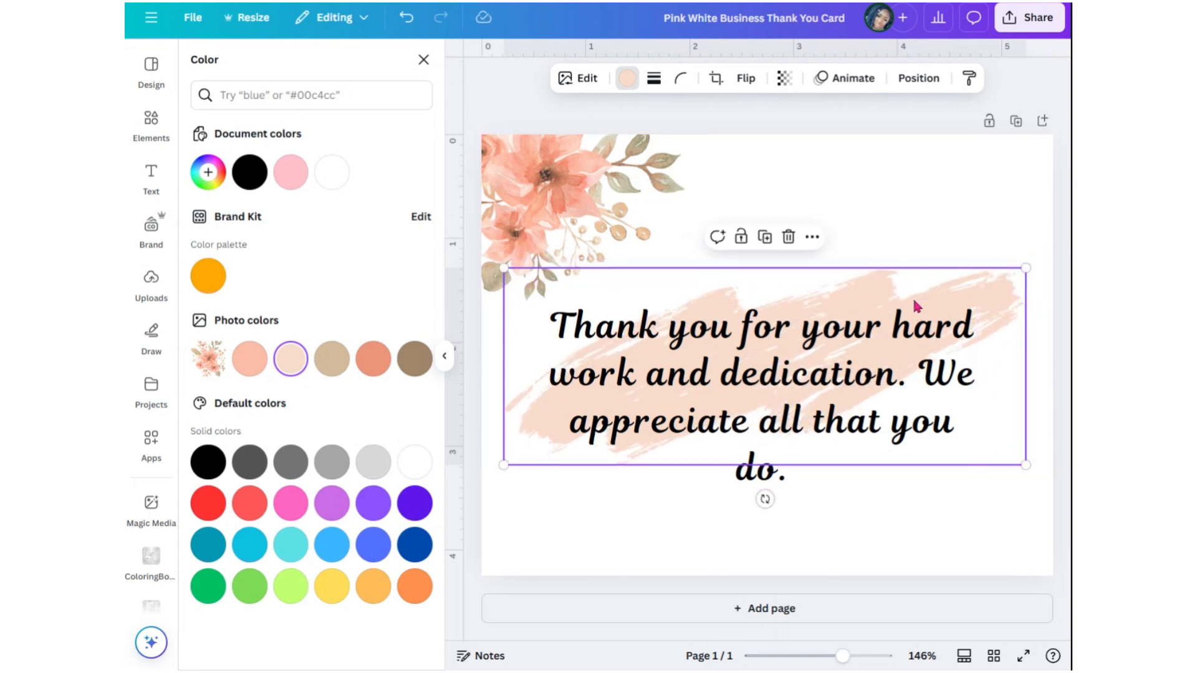
mouse_move(911, 297)
mouse_down()
mouse_move(889, 283)
mouse_move(914, 276)
mouse_move(907, 283)
mouse_up()
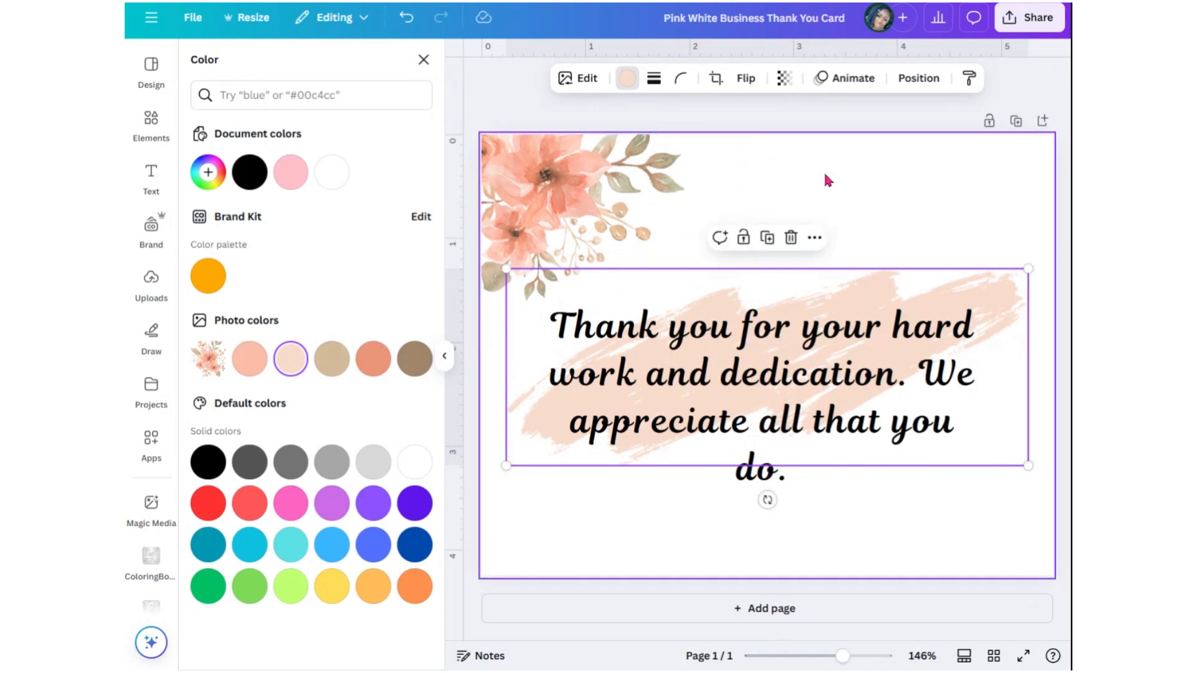
drag(769, 432, 765, 397)
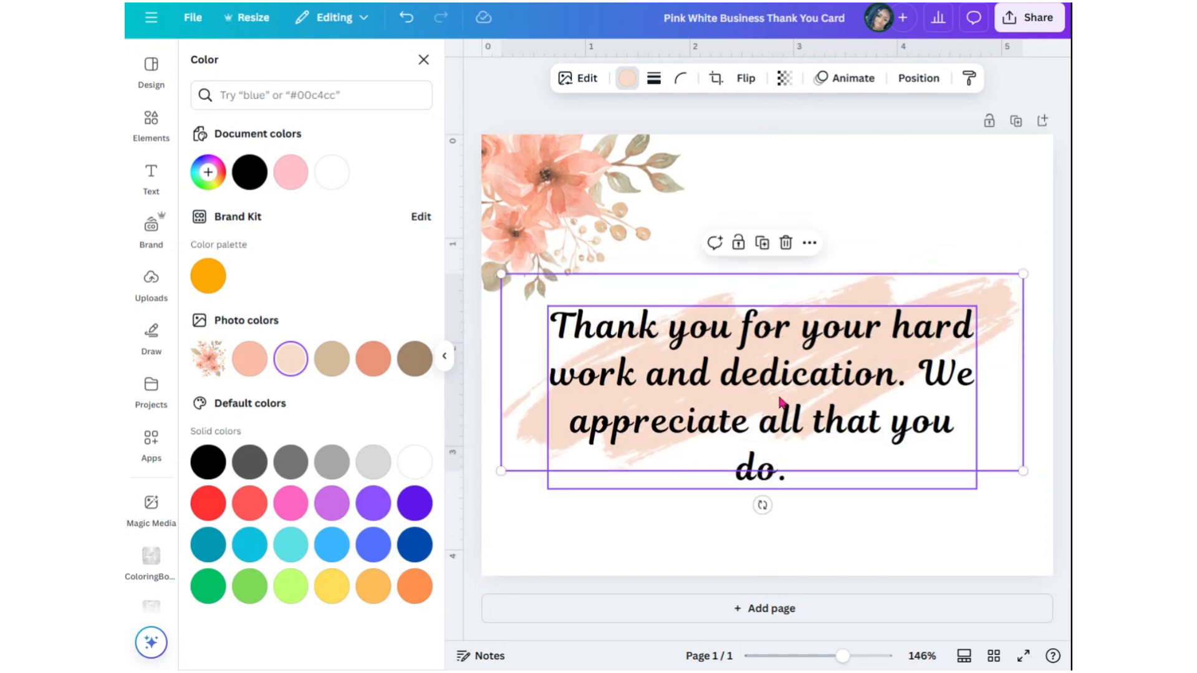
click(878, 512)
click(893, 411)
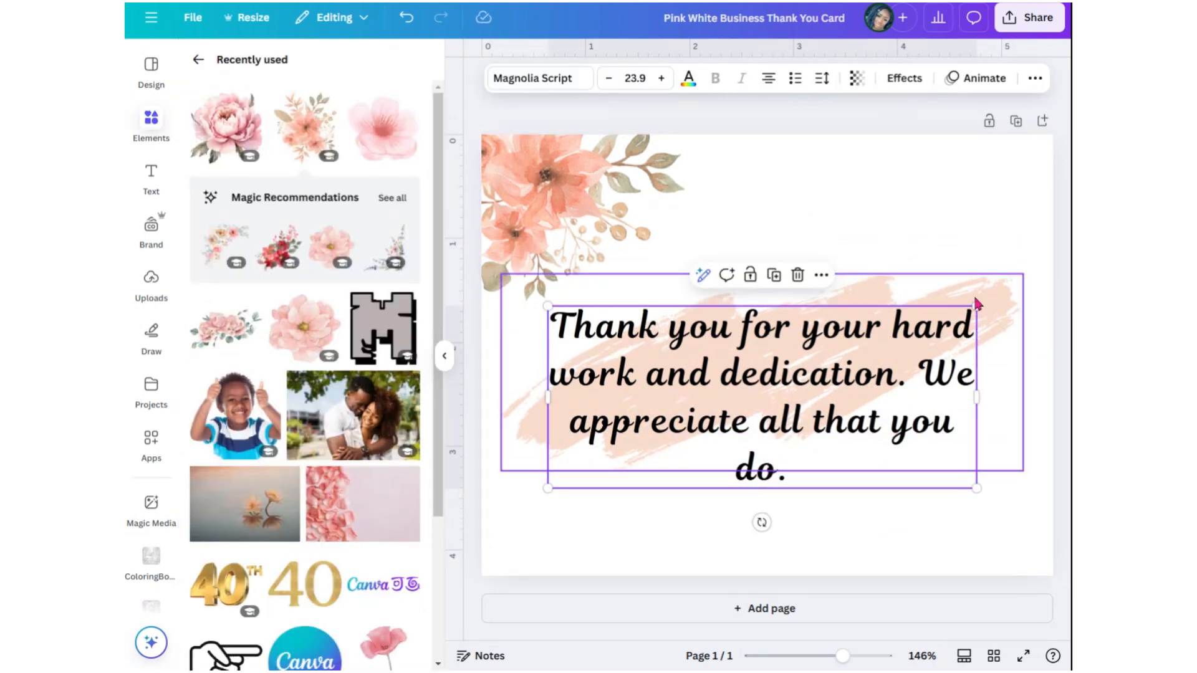
click(979, 336)
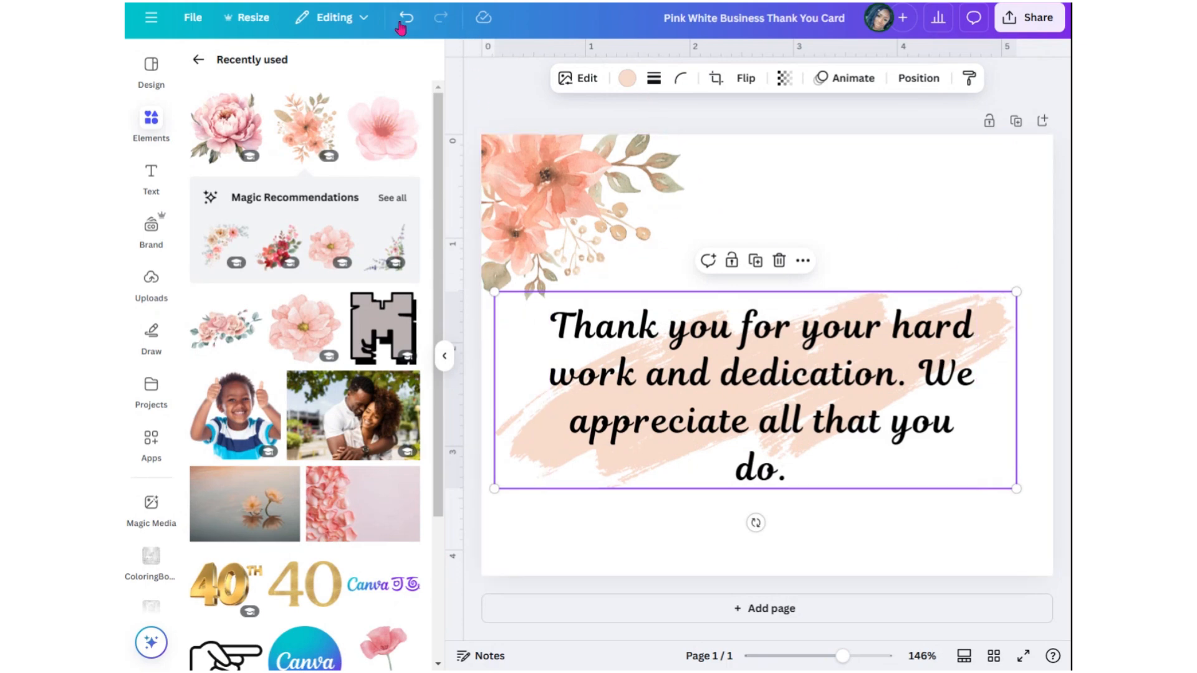
click(401, 26)
click(865, 437)
click(907, 526)
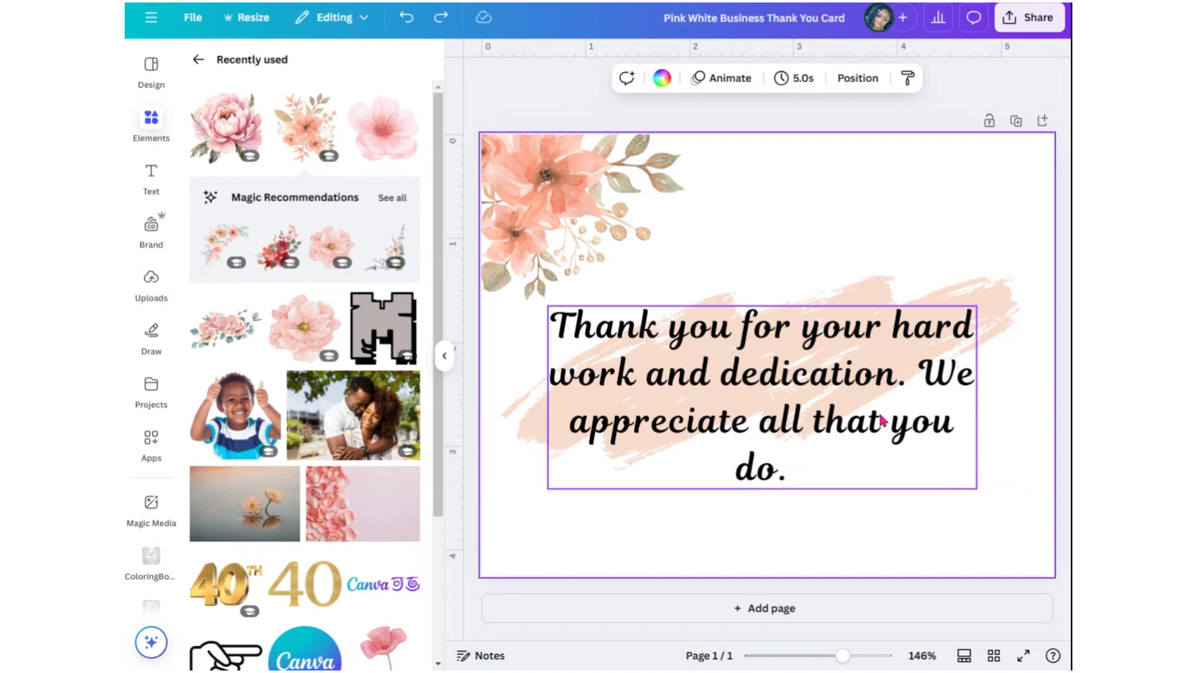
Shrink the thank-you message to font size 20.7 and centre it over the brush stroke
click(882, 421)
drag(959, 313, 919, 325)
drag(916, 407, 968, 367)
mouse_move(780, 351)
mouse_down()
mouse_move(785, 373)
mouse_move(790, 356)
mouse_up()
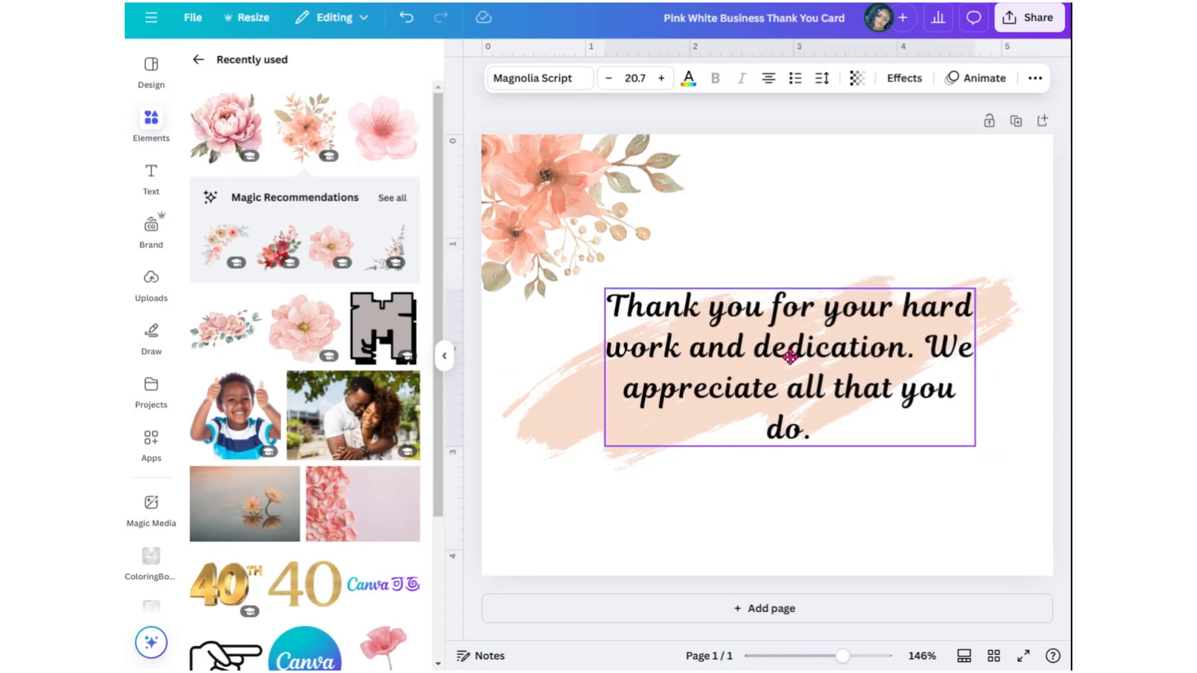
drag(861, 339, 839, 340)
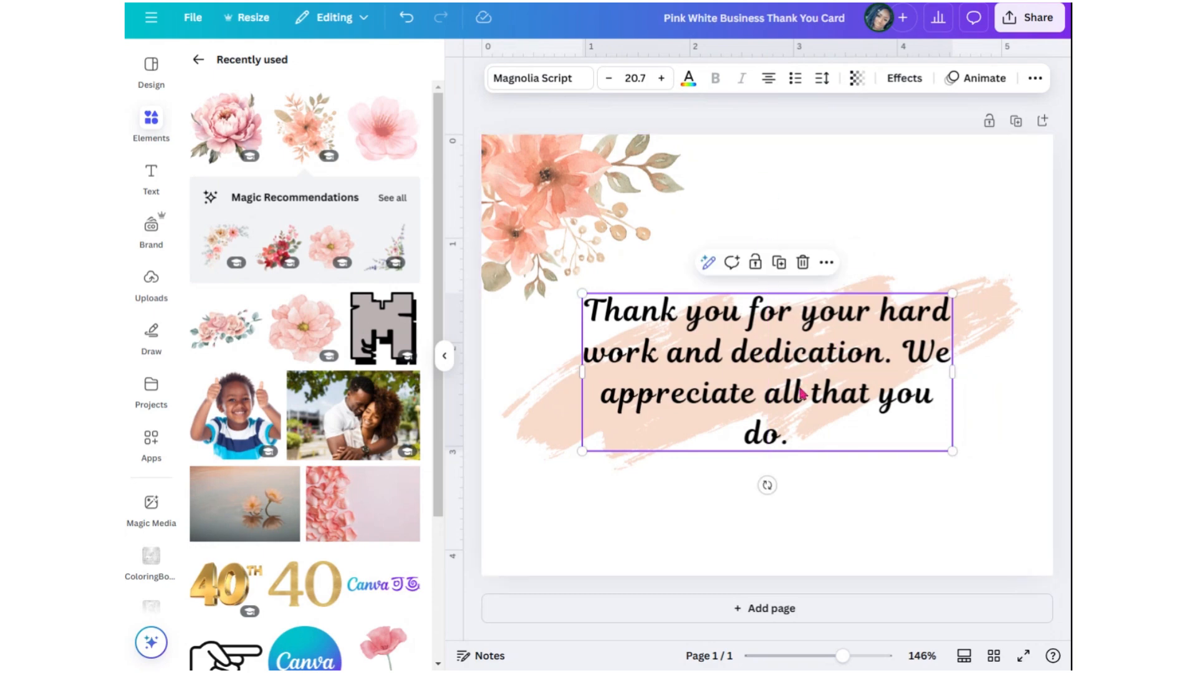
mouse_move(800, 375)
mouse_down()
mouse_move(796, 399)
mouse_move(798, 374)
mouse_up()
click(855, 290)
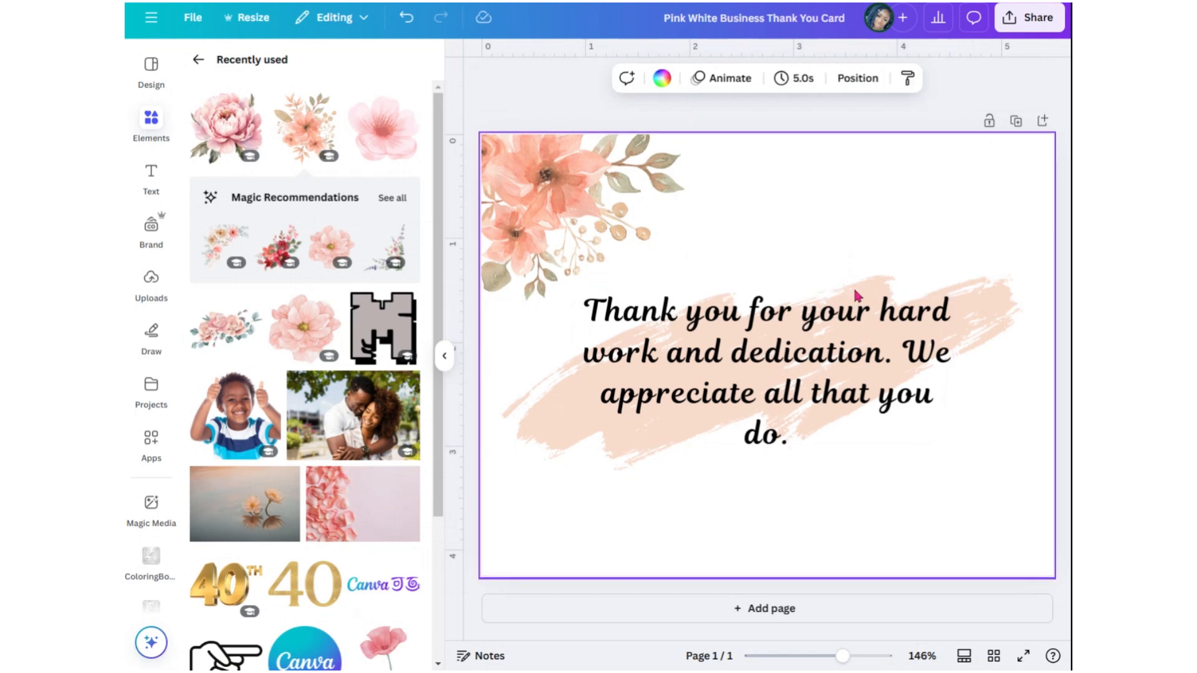
click(804, 346)
click(829, 529)
Slightly enlarge the peach floral graphic in the card's upper-left corner
click(532, 197)
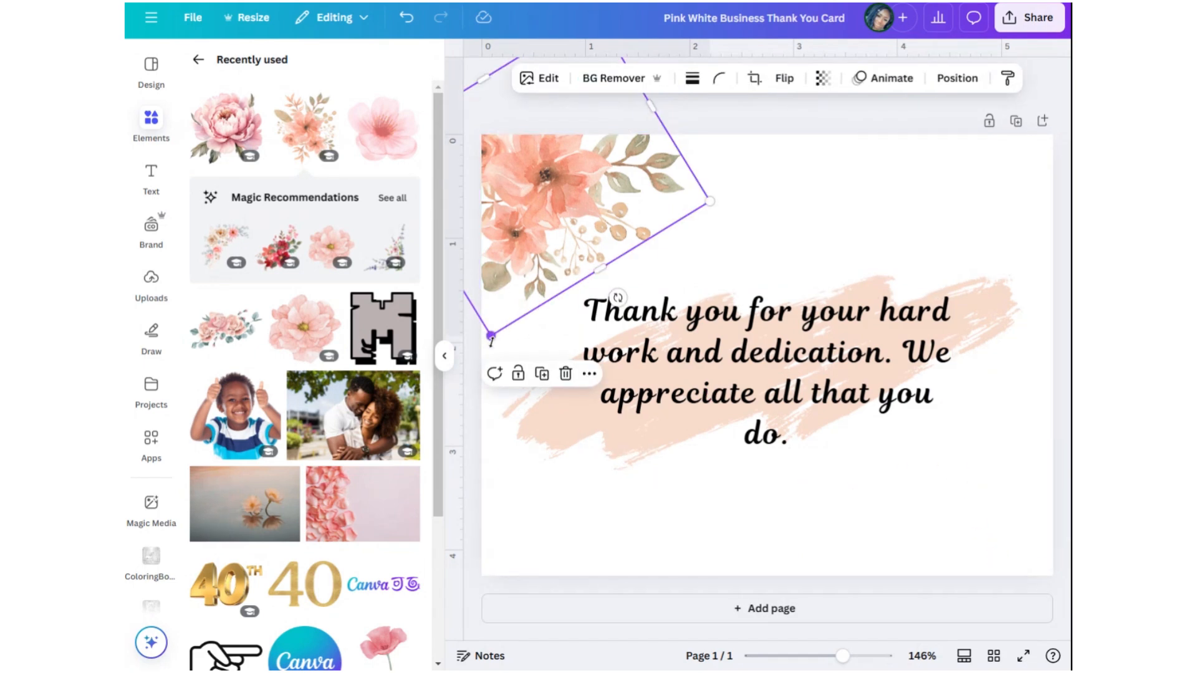
drag(491, 336, 486, 342)
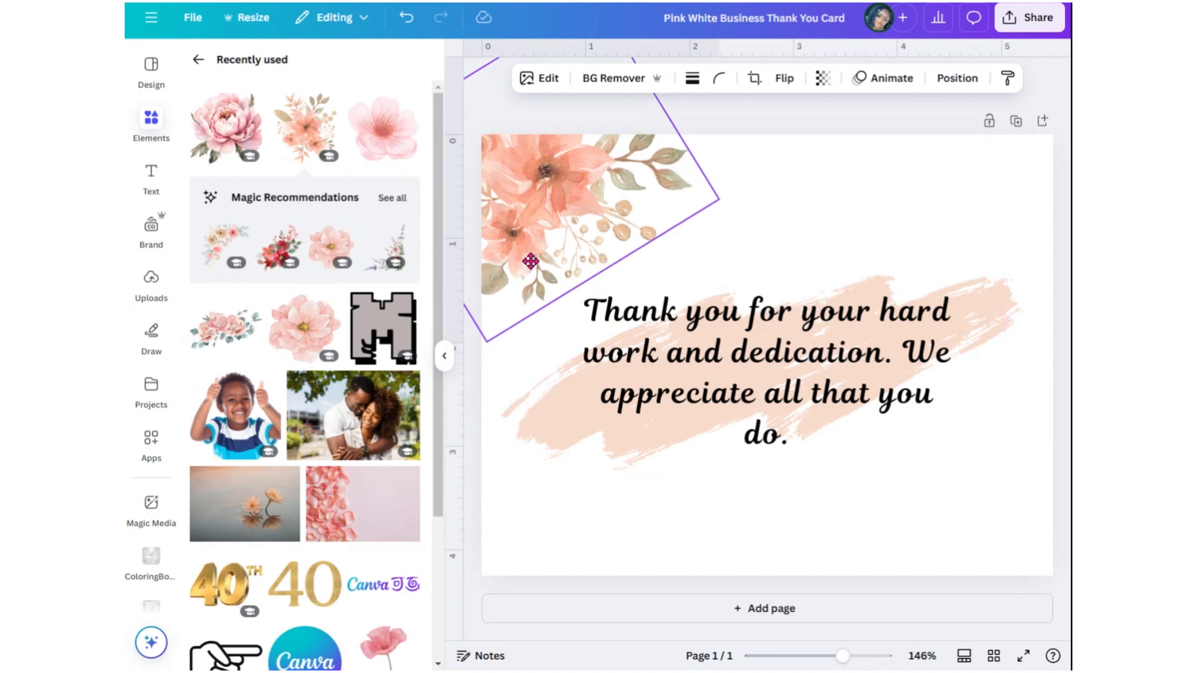
click(597, 549)
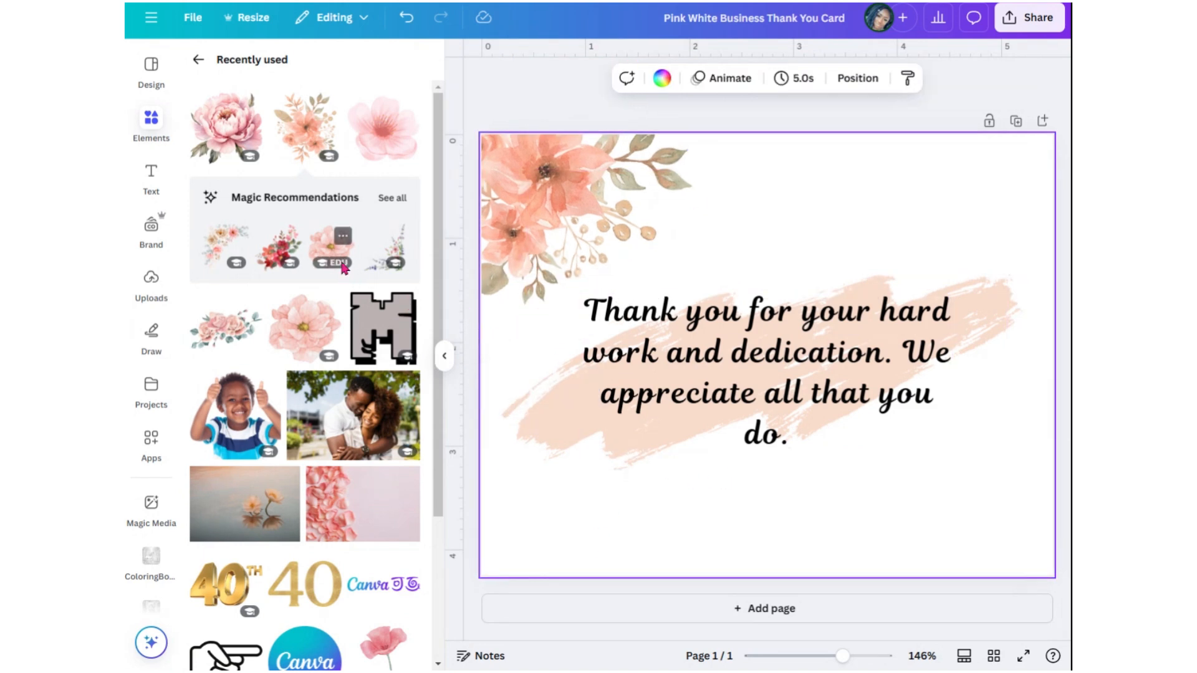
Search the elements for "flower" and show all matching graphics
scroll(321, 299, down, 3)
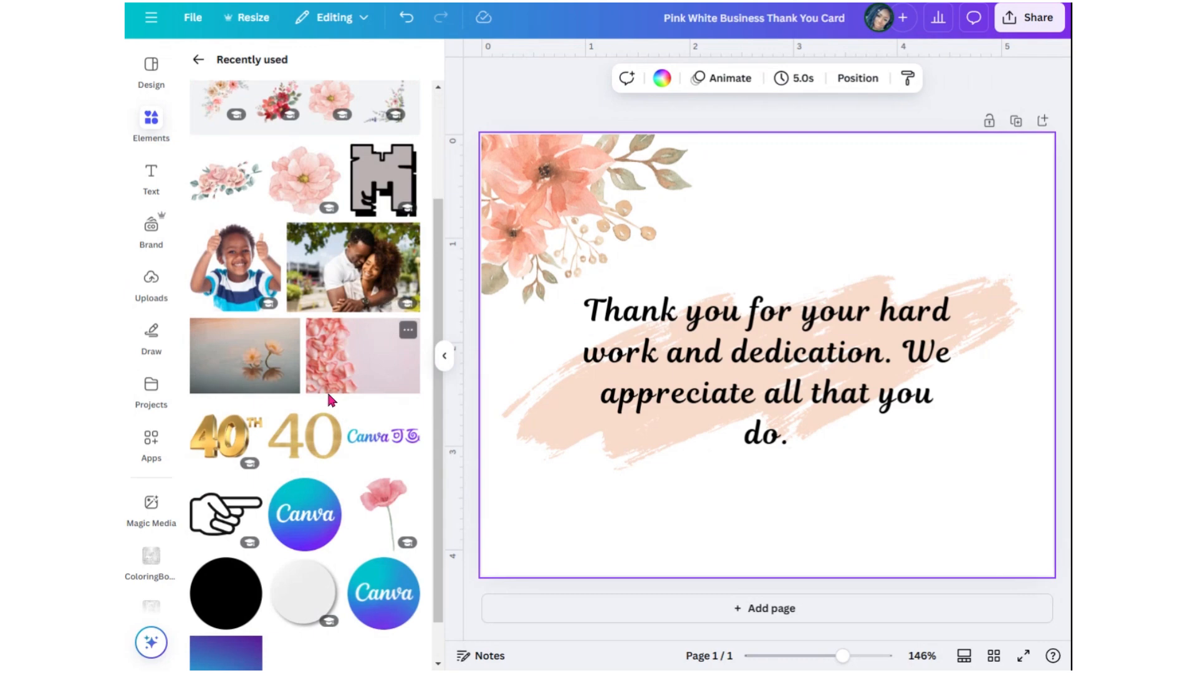
scroll(327, 393, up, 3)
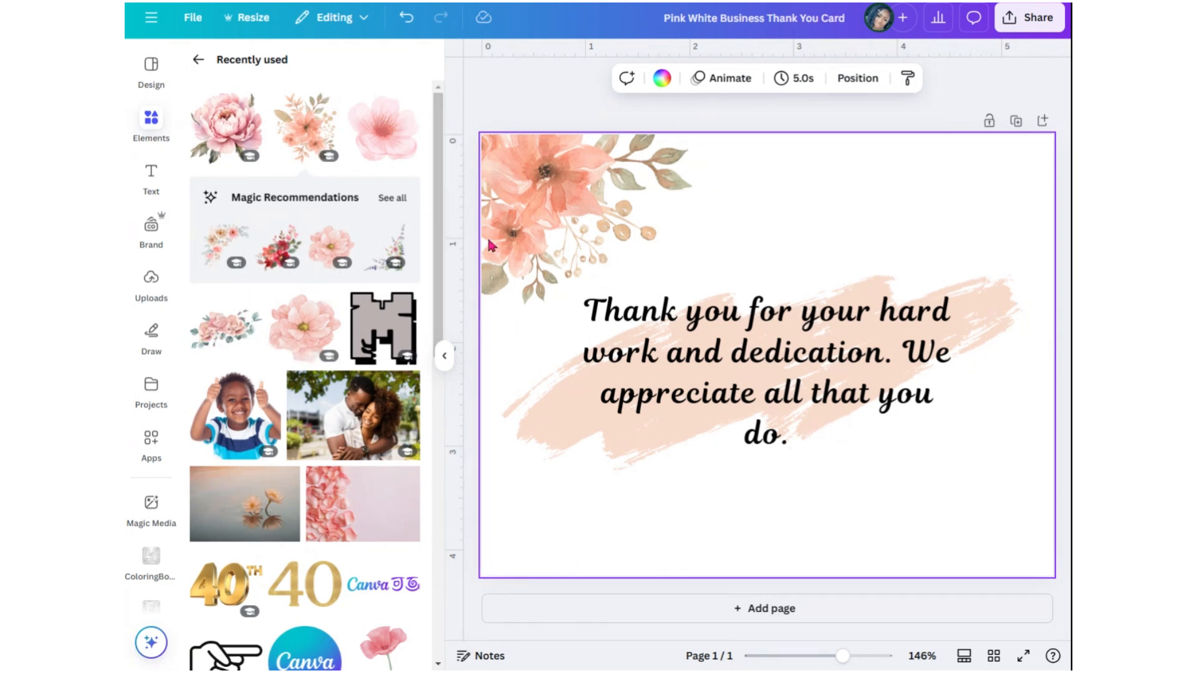
click(194, 60)
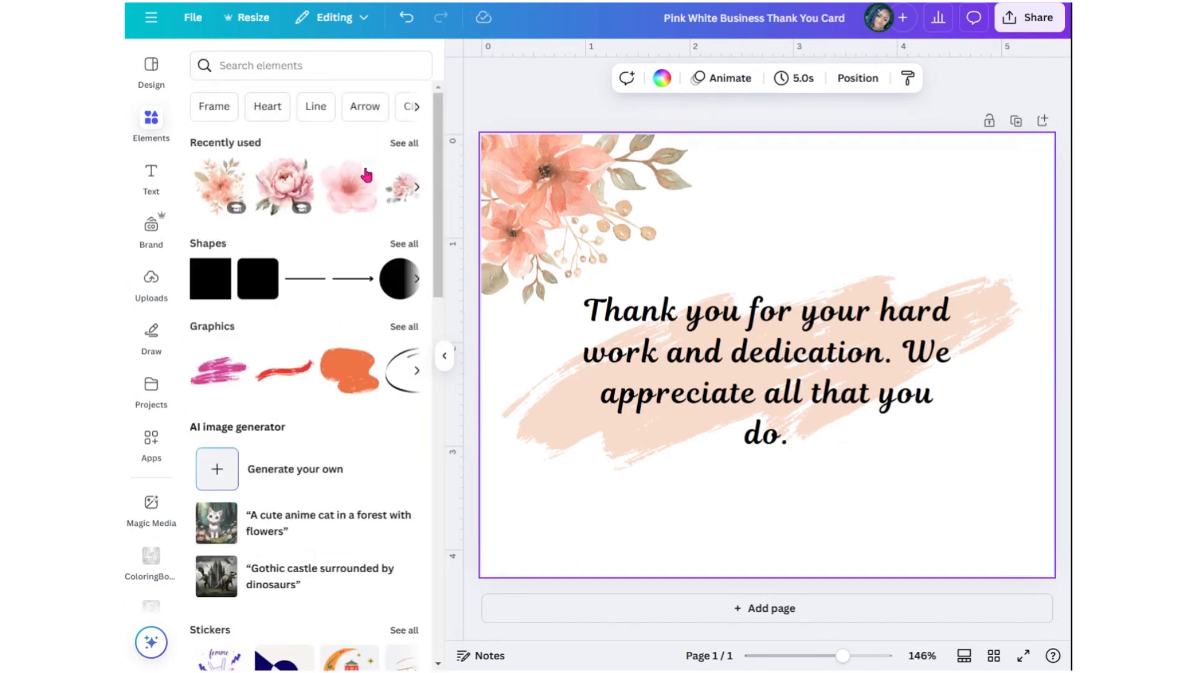
click(275, 66)
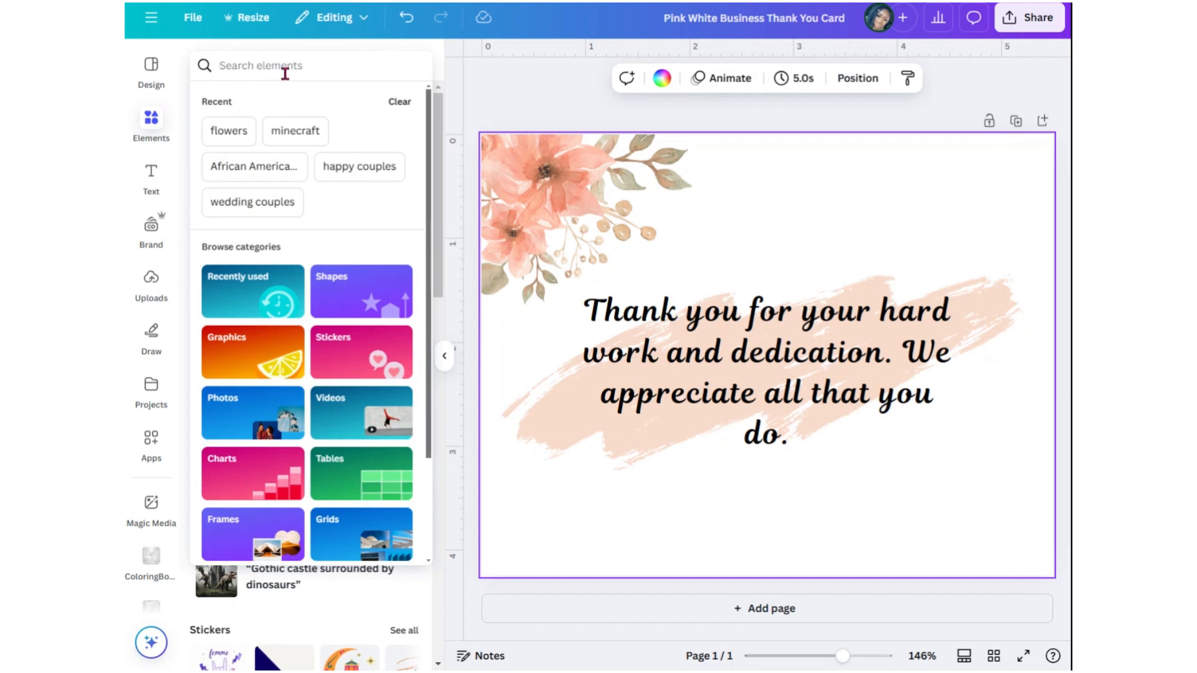
text(flower)
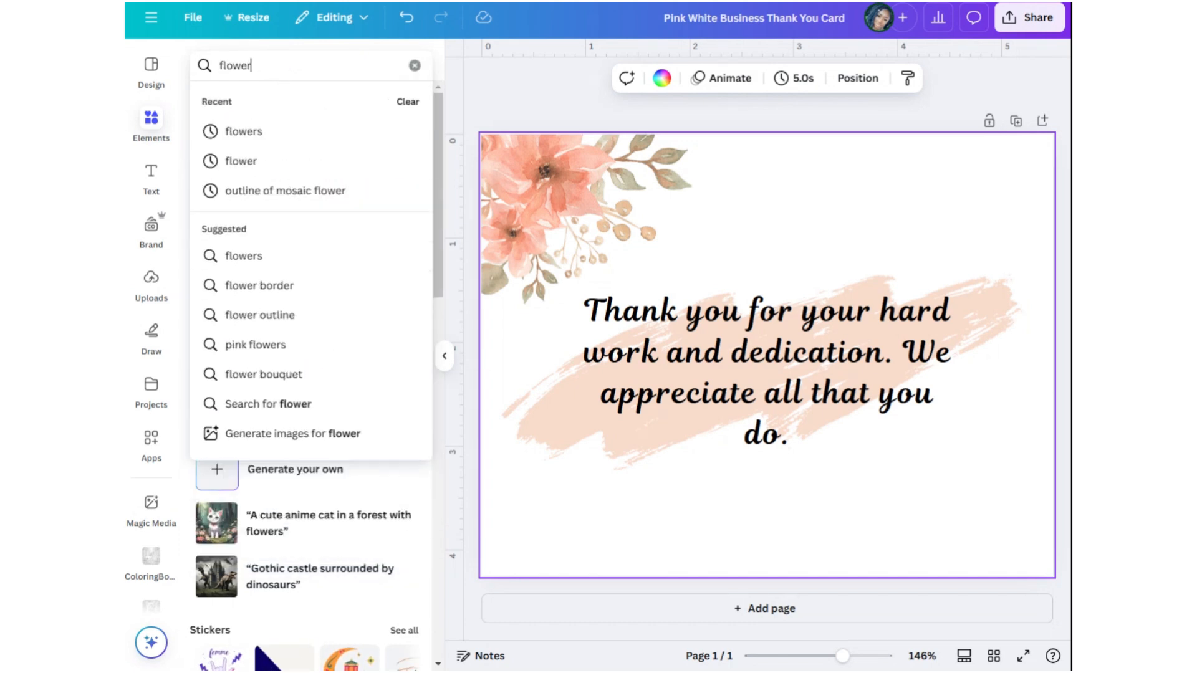
key(Return)
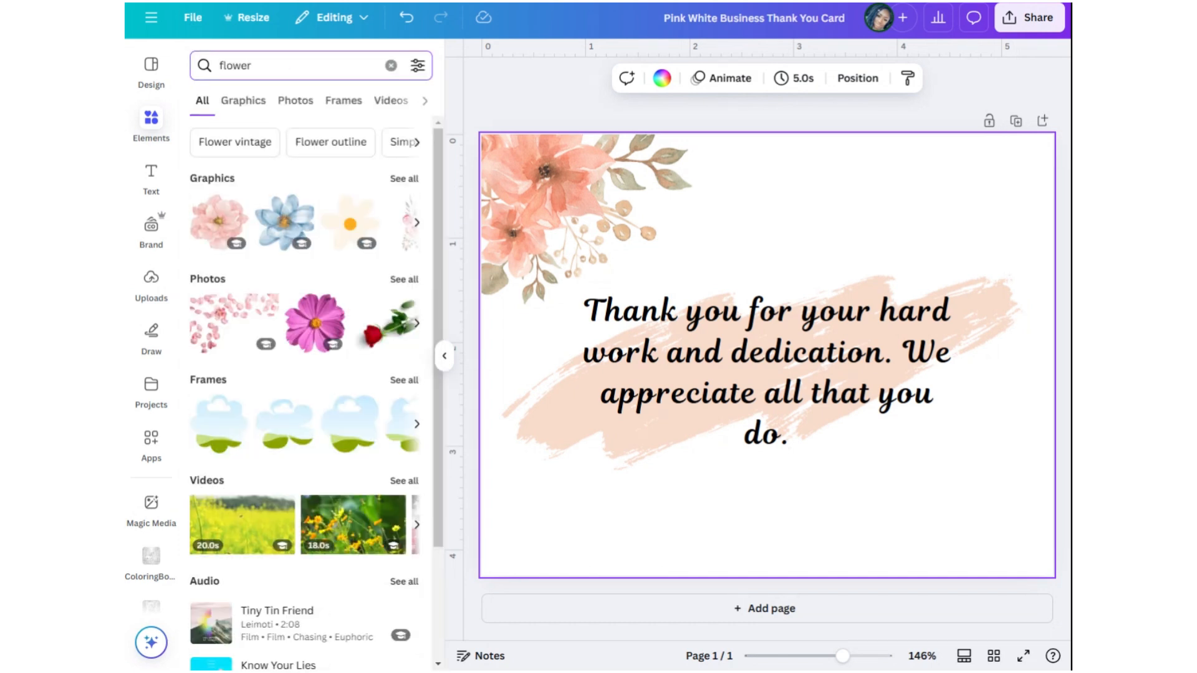
click(410, 179)
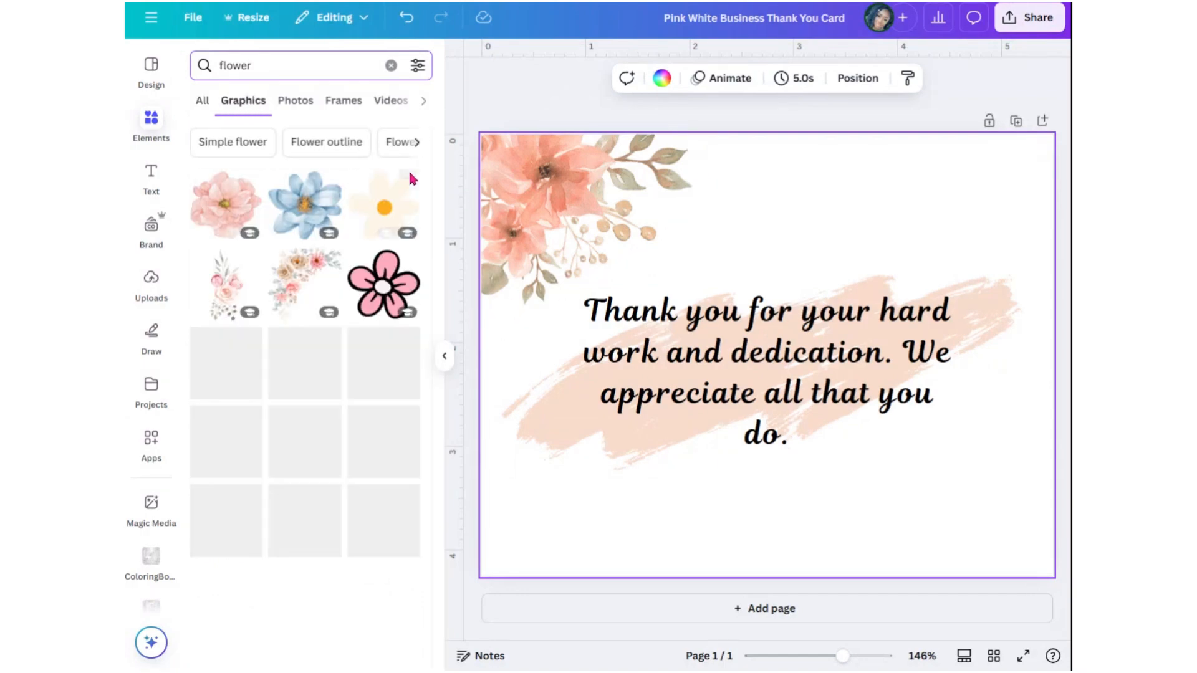
Add the pink hibiscus graphic, shrink it and place it in the card's lower-right corner, partly off the page
scroll(319, 313, down, 2)
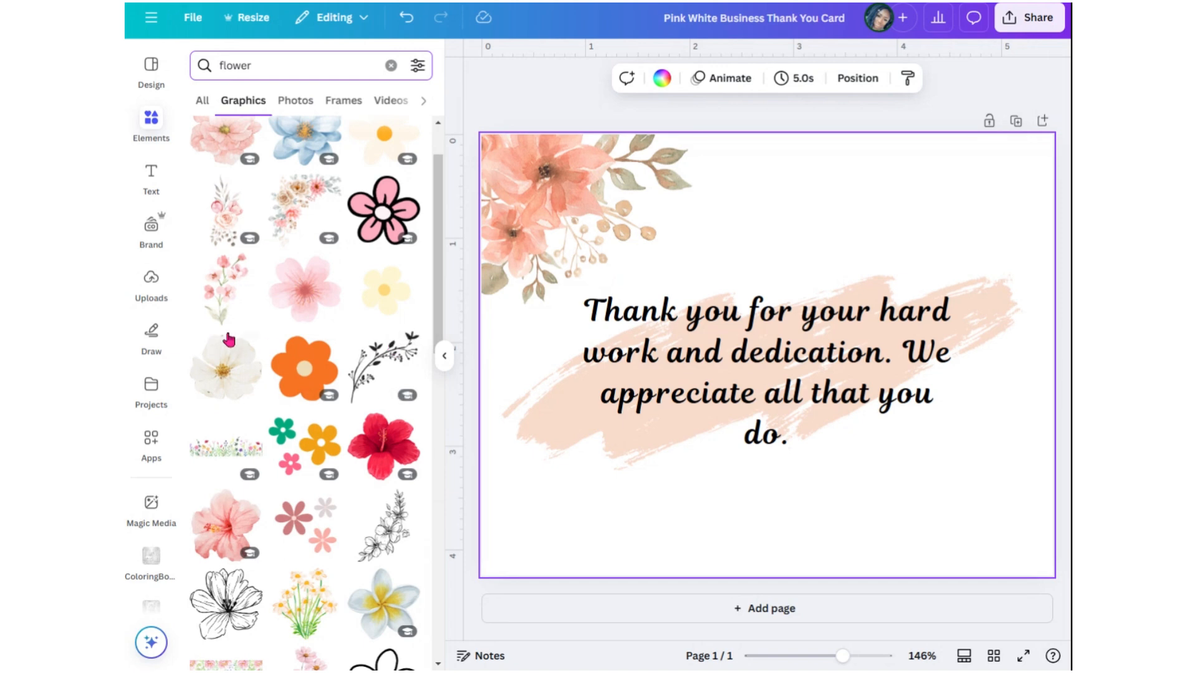
scroll(212, 374, down, 3)
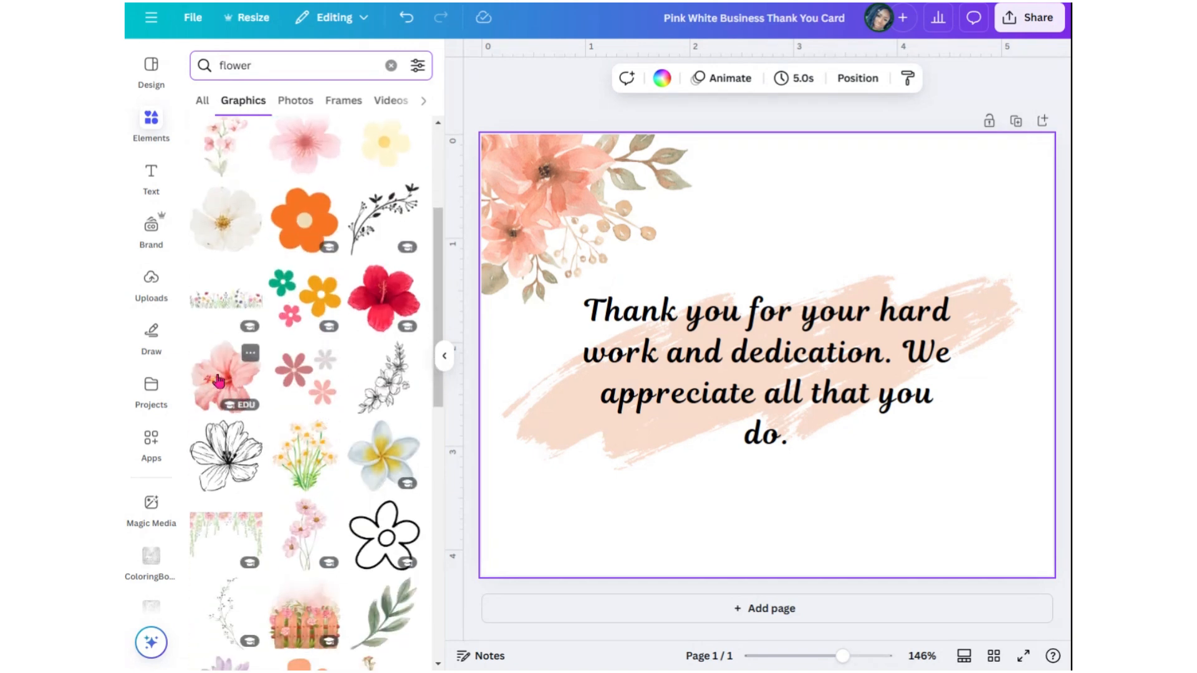
scroll(237, 436, up, 2)
click(229, 444)
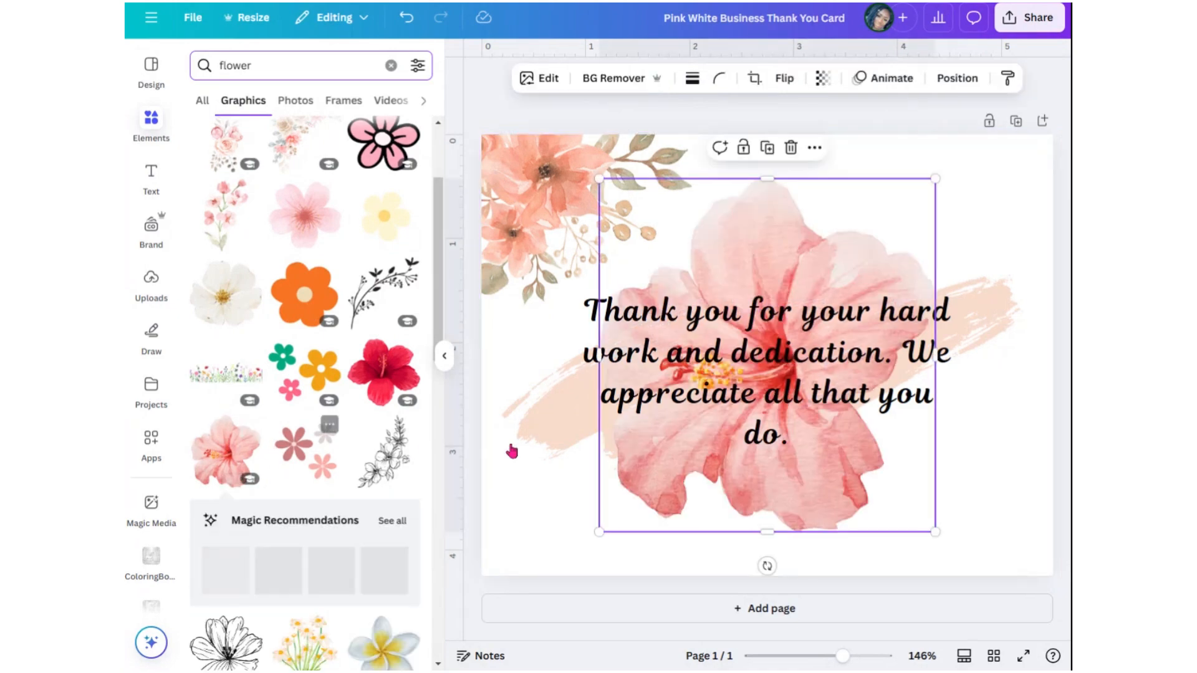
drag(813, 415, 966, 533)
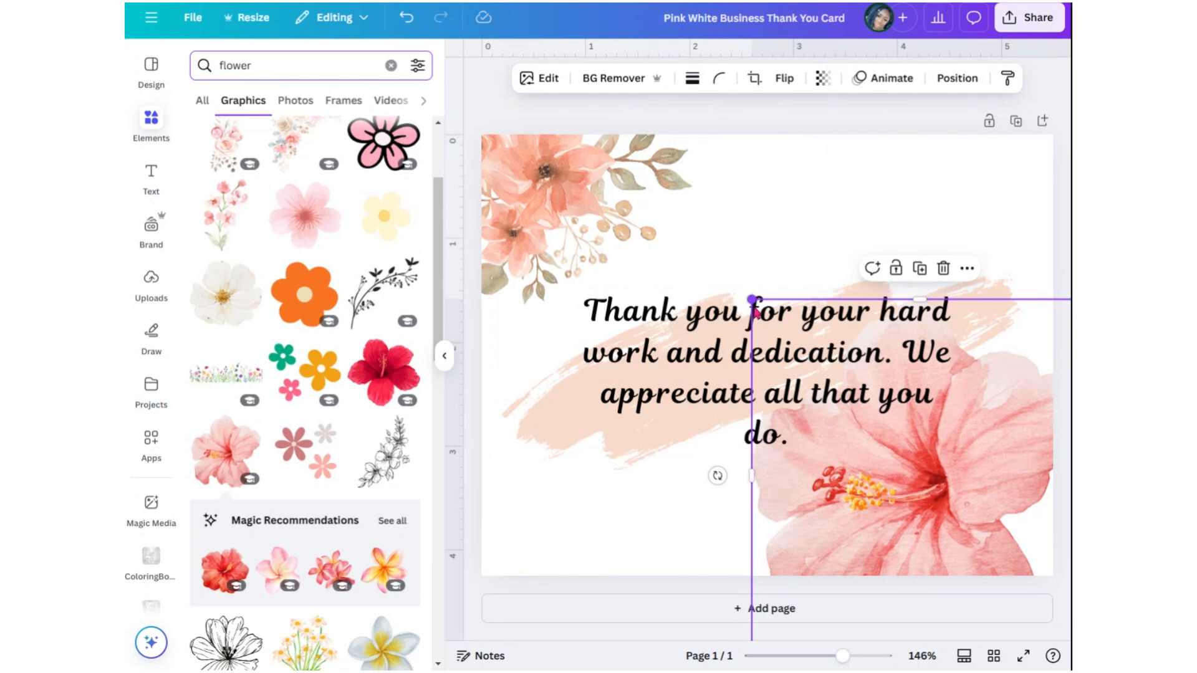
drag(753, 304, 895, 497)
drag(991, 523, 1016, 518)
scroll(524, 499, down, 1)
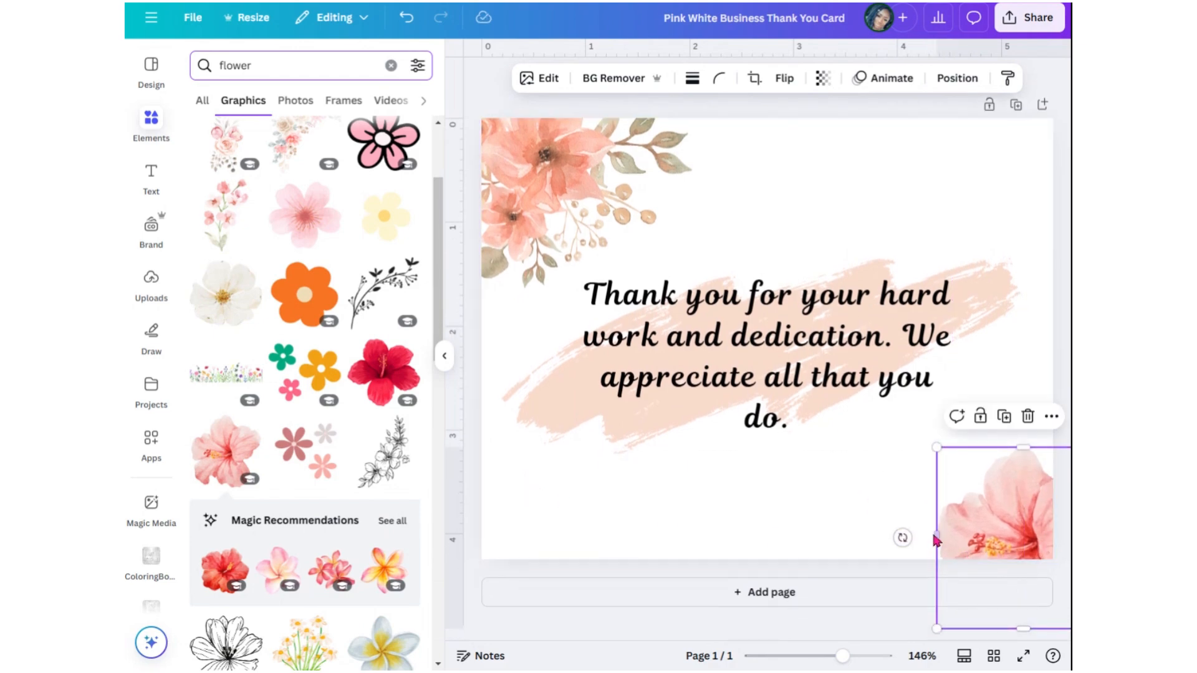
Delete the pink hibiscus and try the tan five-petal flower graphic in the card's lower-right corner, removing it again
scroll(339, 523, down, 4)
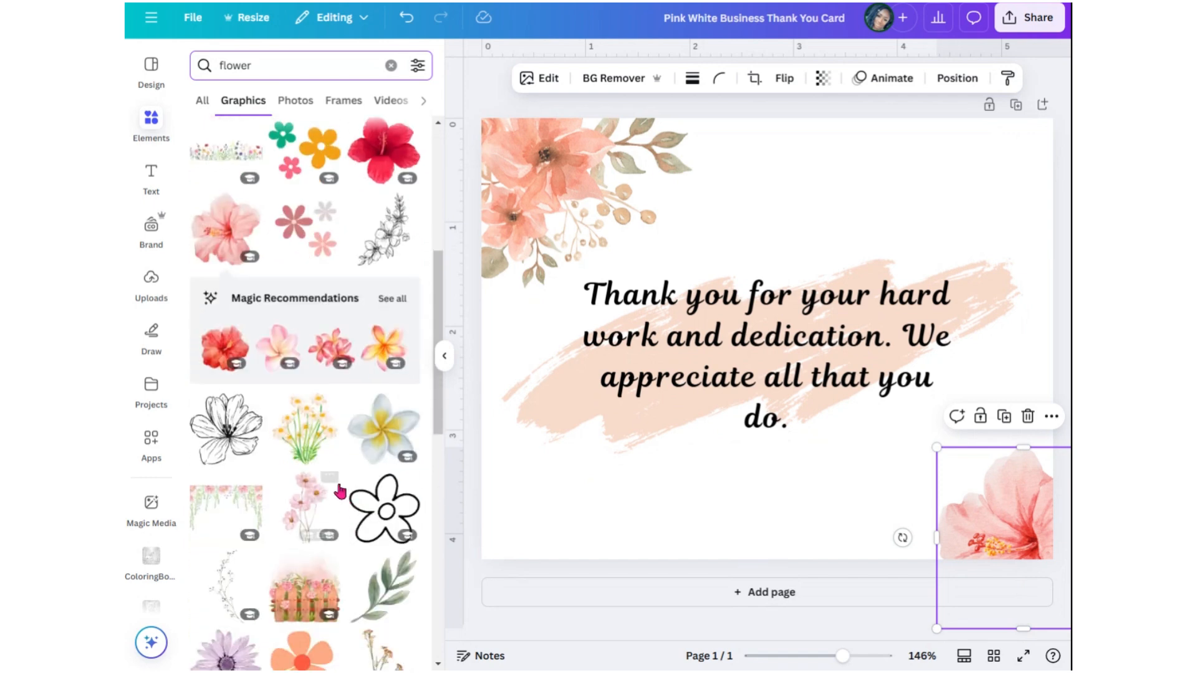
scroll(311, 444, down, 3)
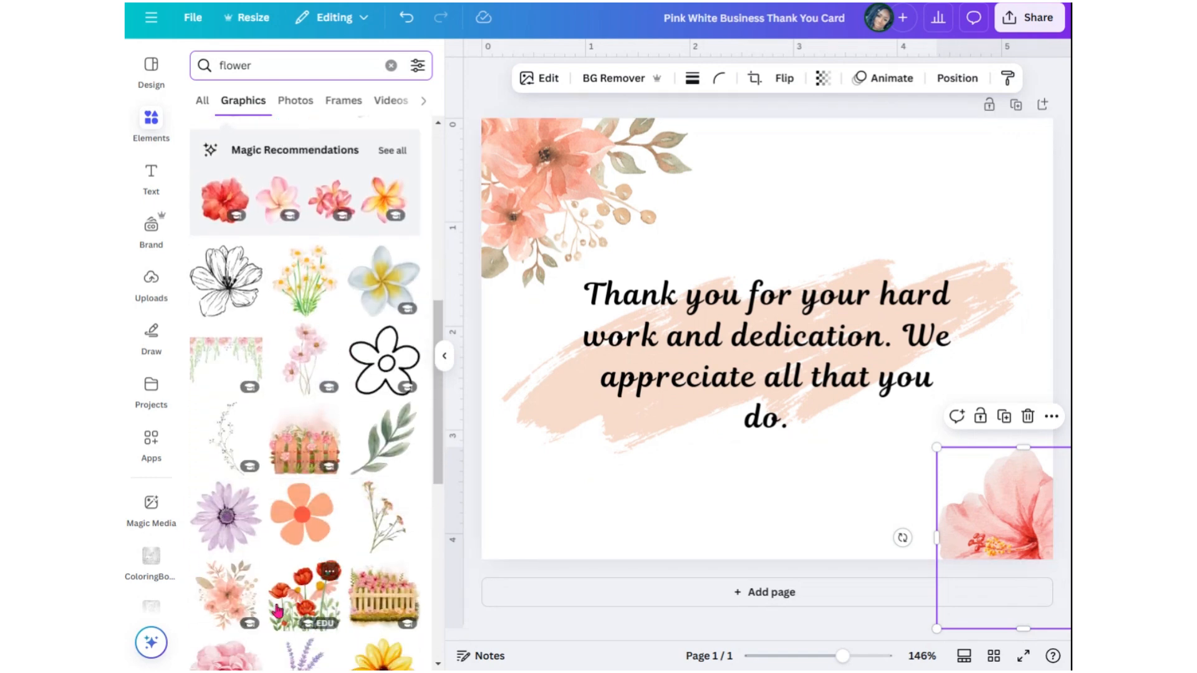
scroll(321, 517, down, 5)
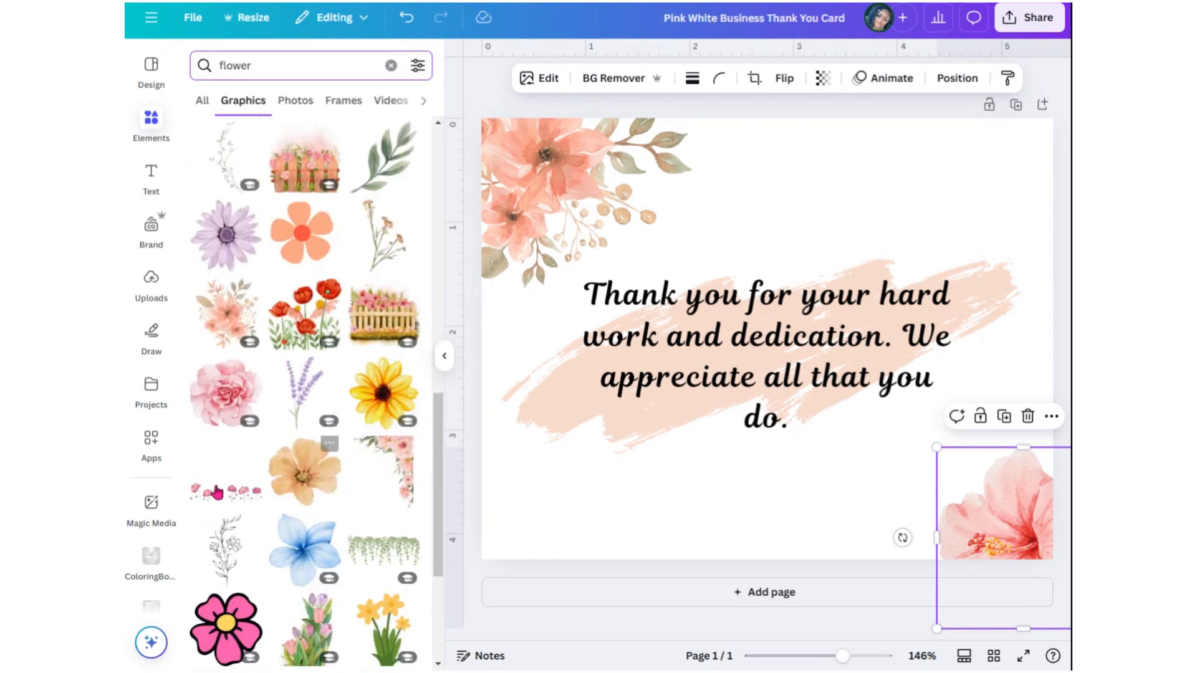
click(311, 466)
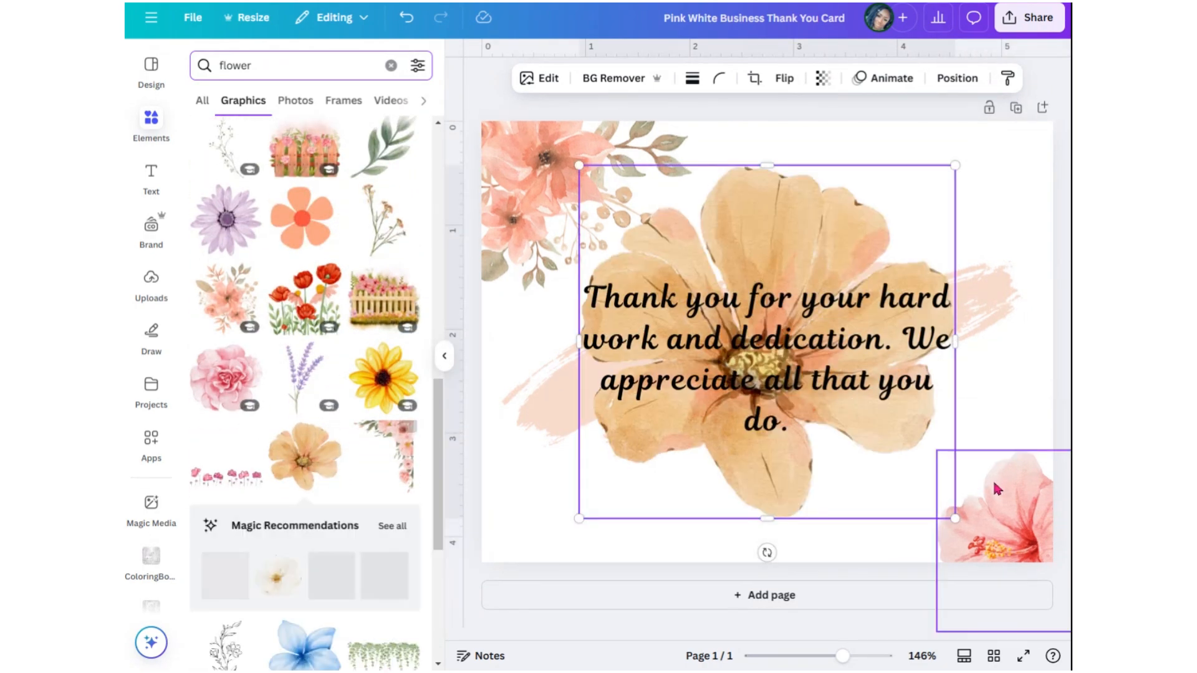
click(1005, 507)
key(Delete)
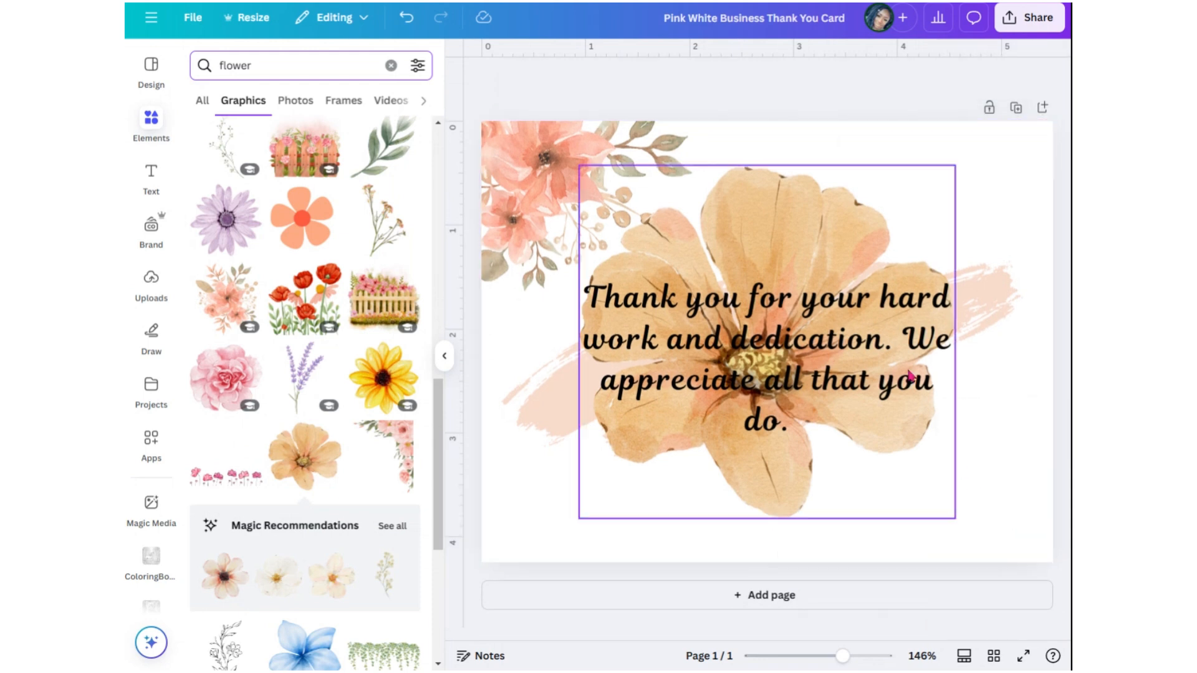
drag(766, 193, 972, 372)
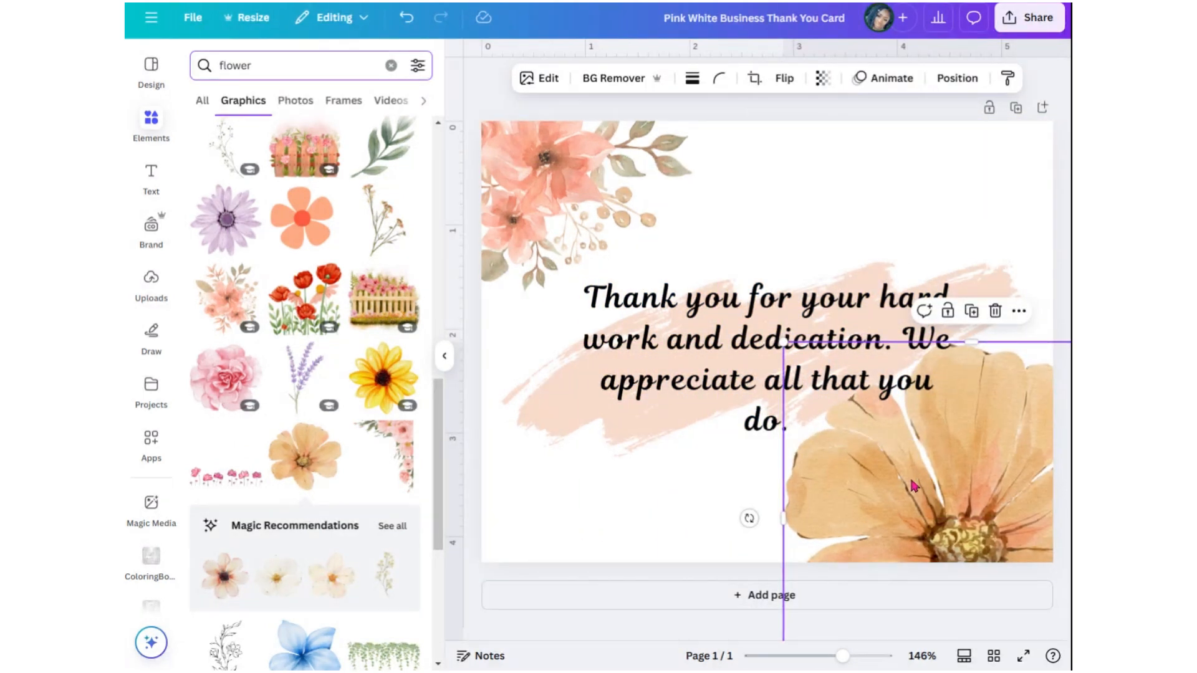
key(Delete)
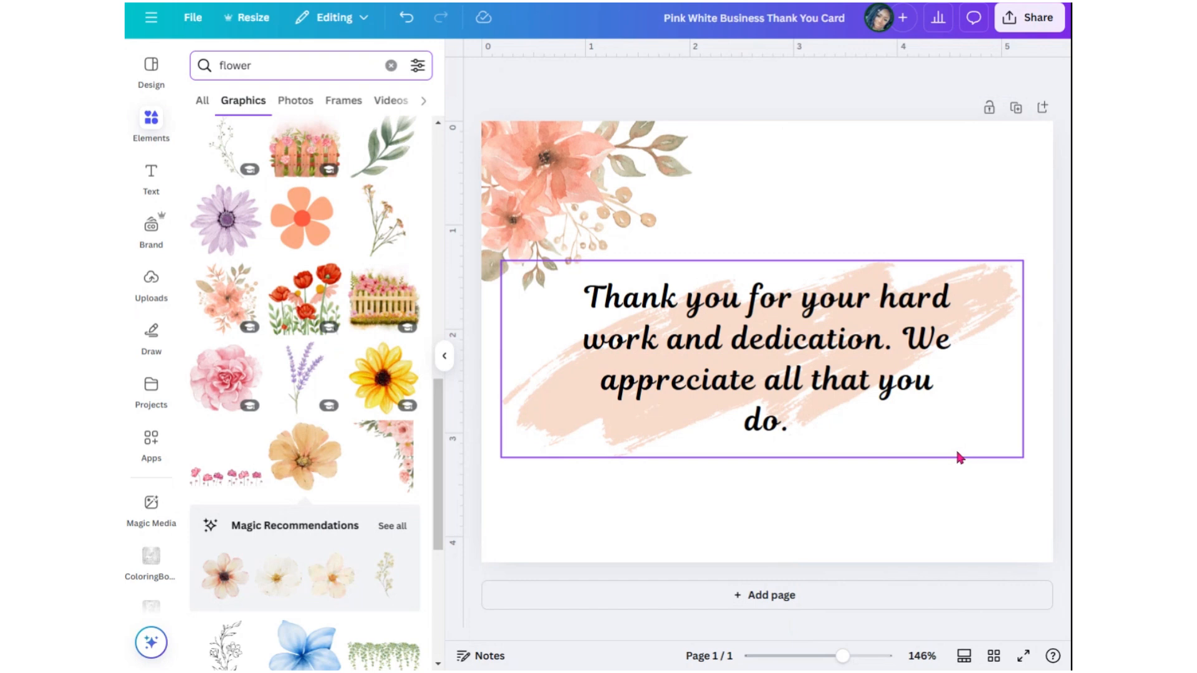
Browse the flower graphics for one that matches the peach floral graphic in the card's upper-left corner
scroll(268, 372, up, 1)
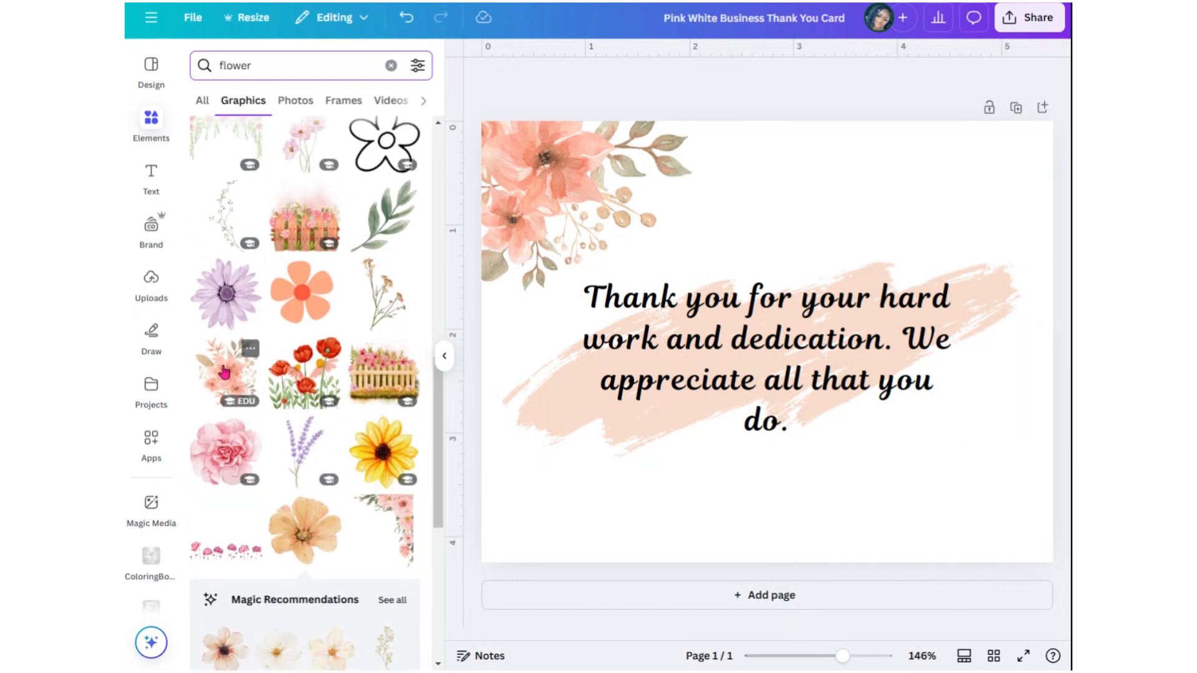
scroll(333, 236, up, 2)
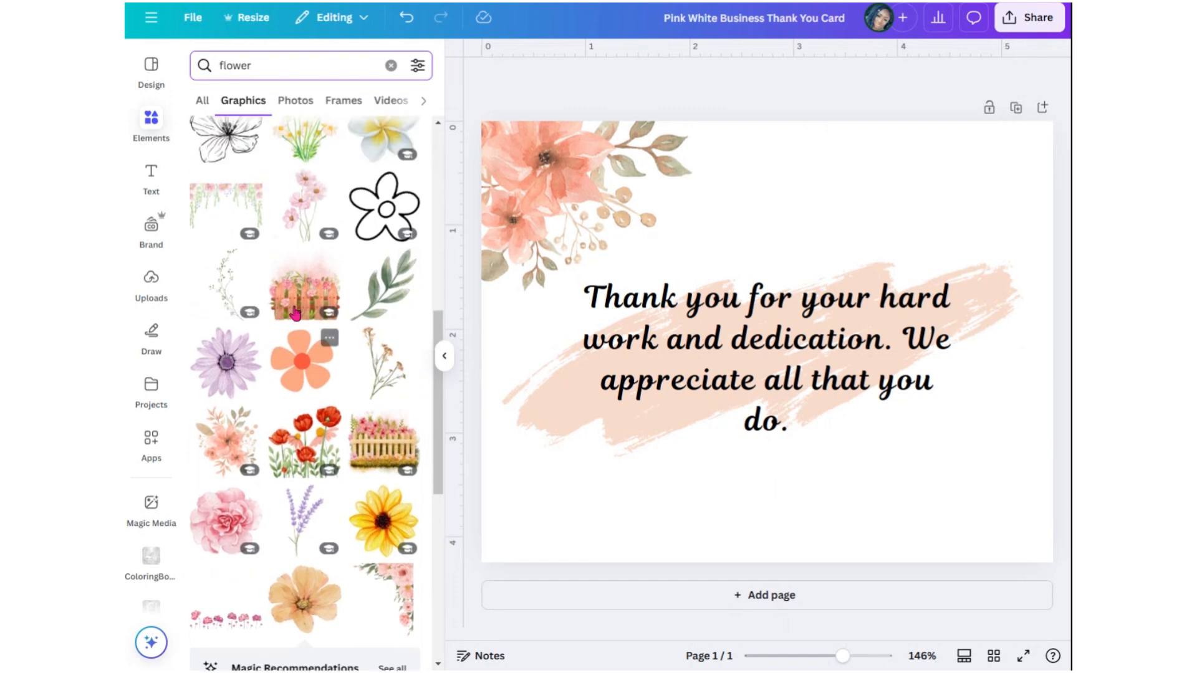
scroll(364, 182, up, 2)
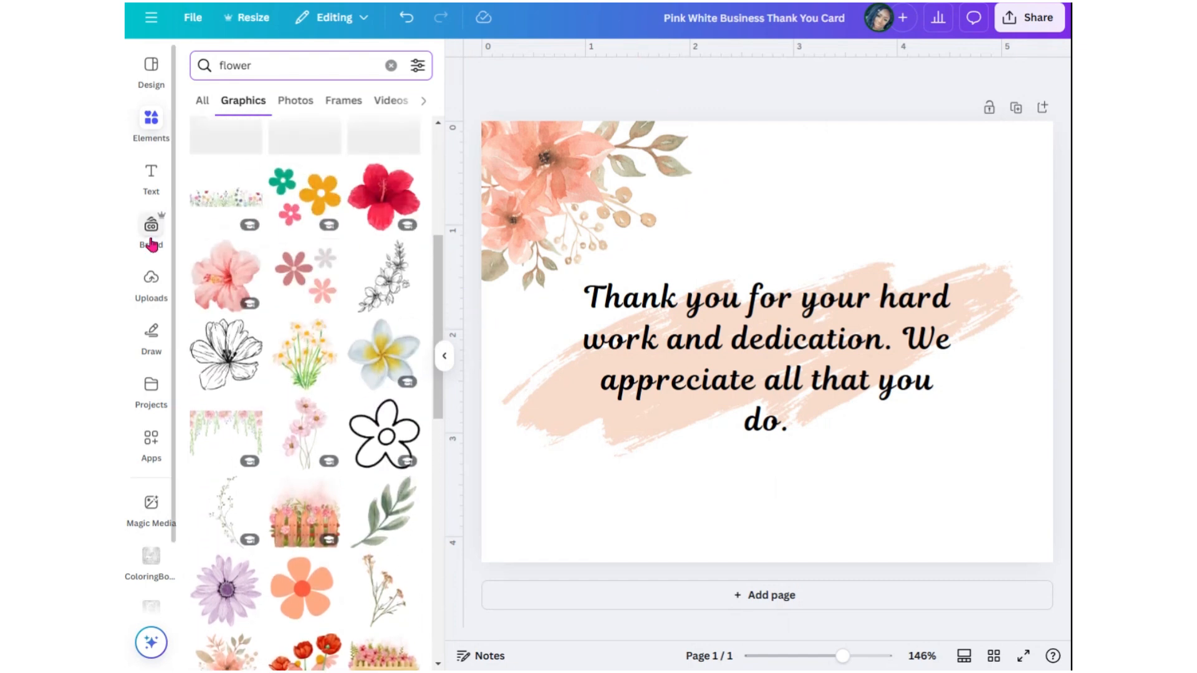
click(576, 208)
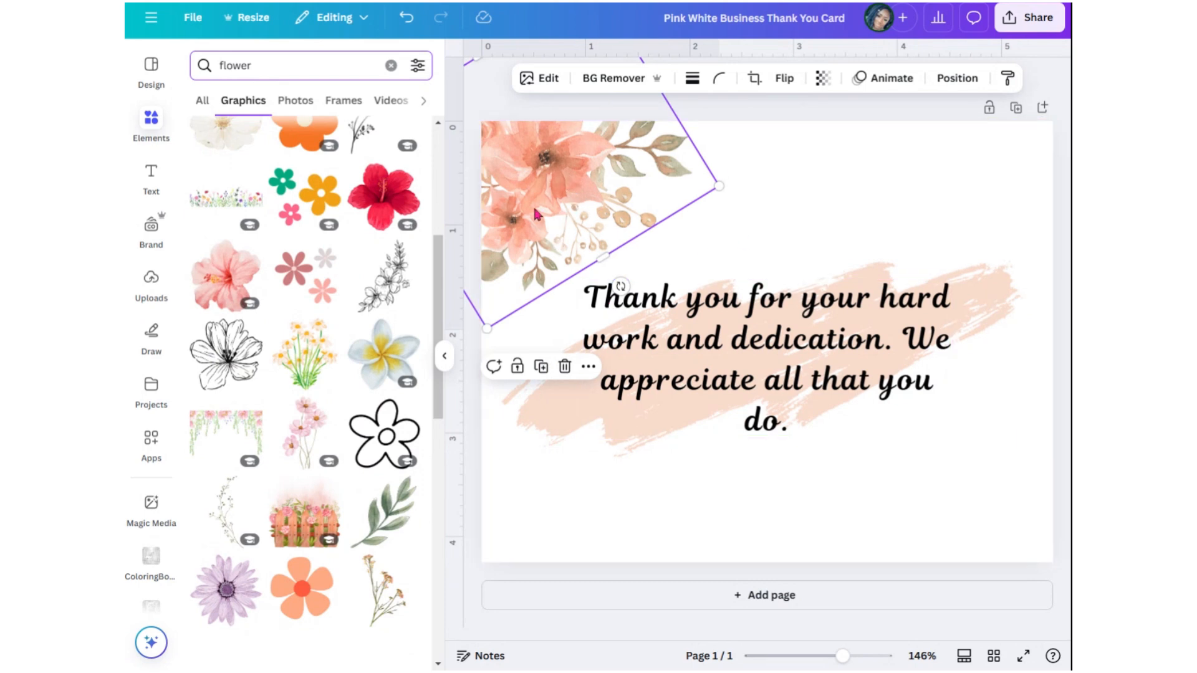
click(929, 449)
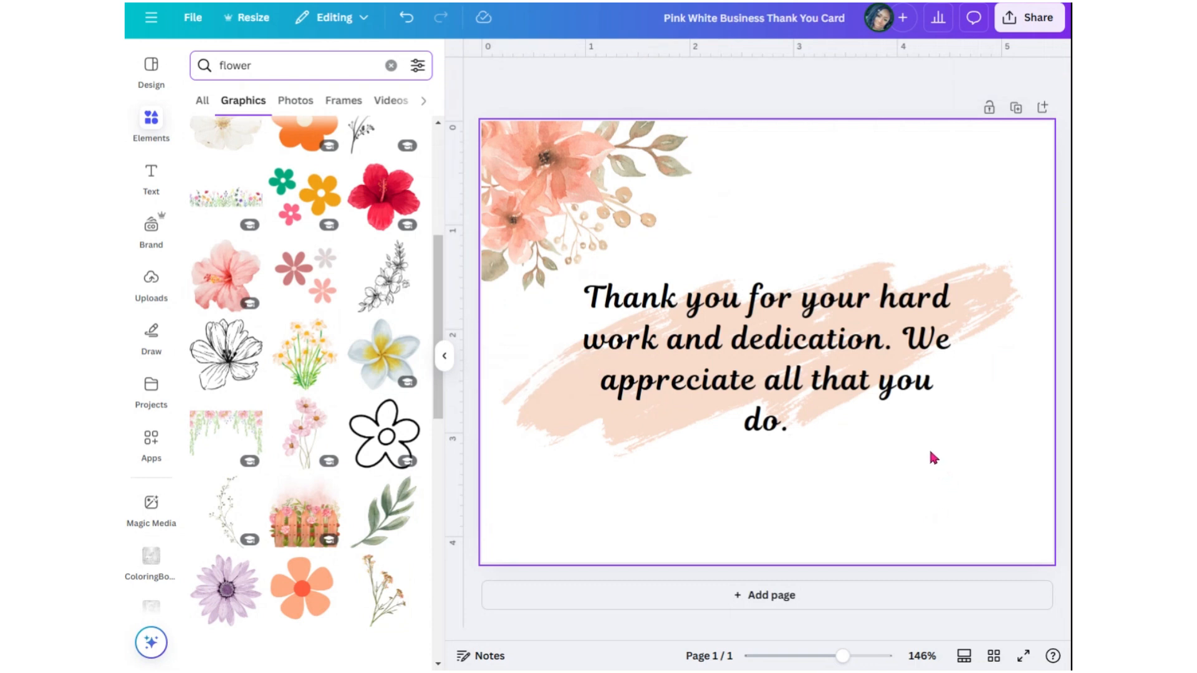
scroll(366, 473, down, 3)
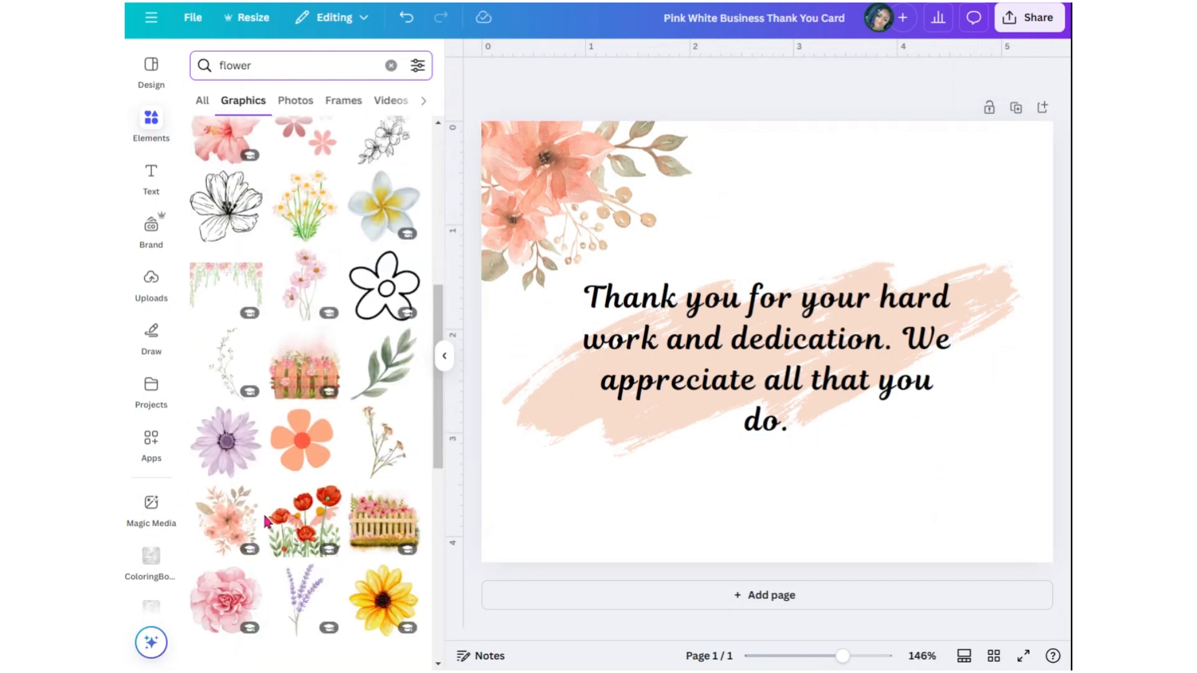
scroll(359, 539, down, 1)
scroll(308, 422, down, 5)
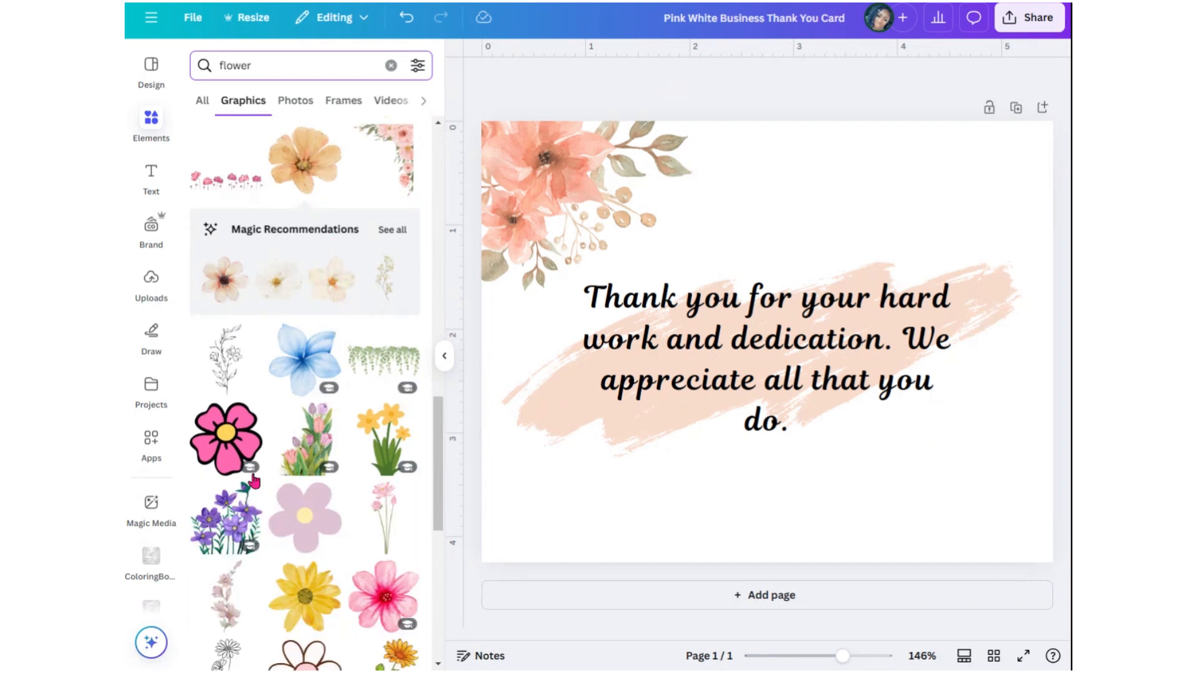
scroll(254, 481, down, 7)
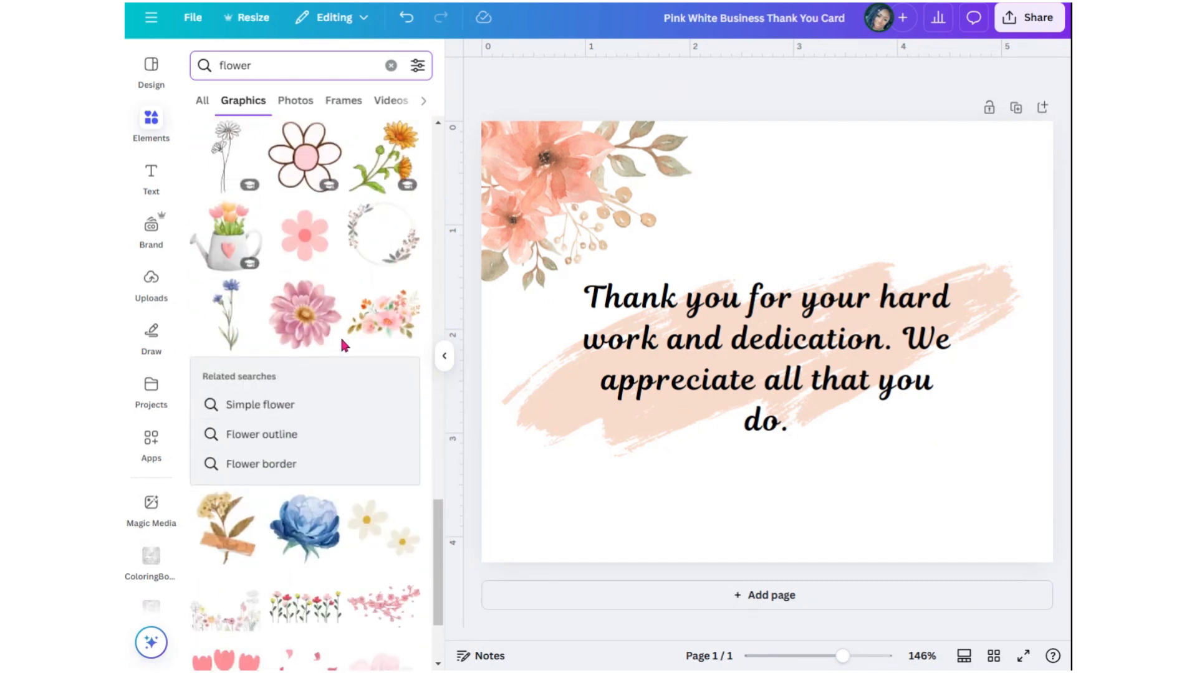
scroll(343, 346, down, 4)
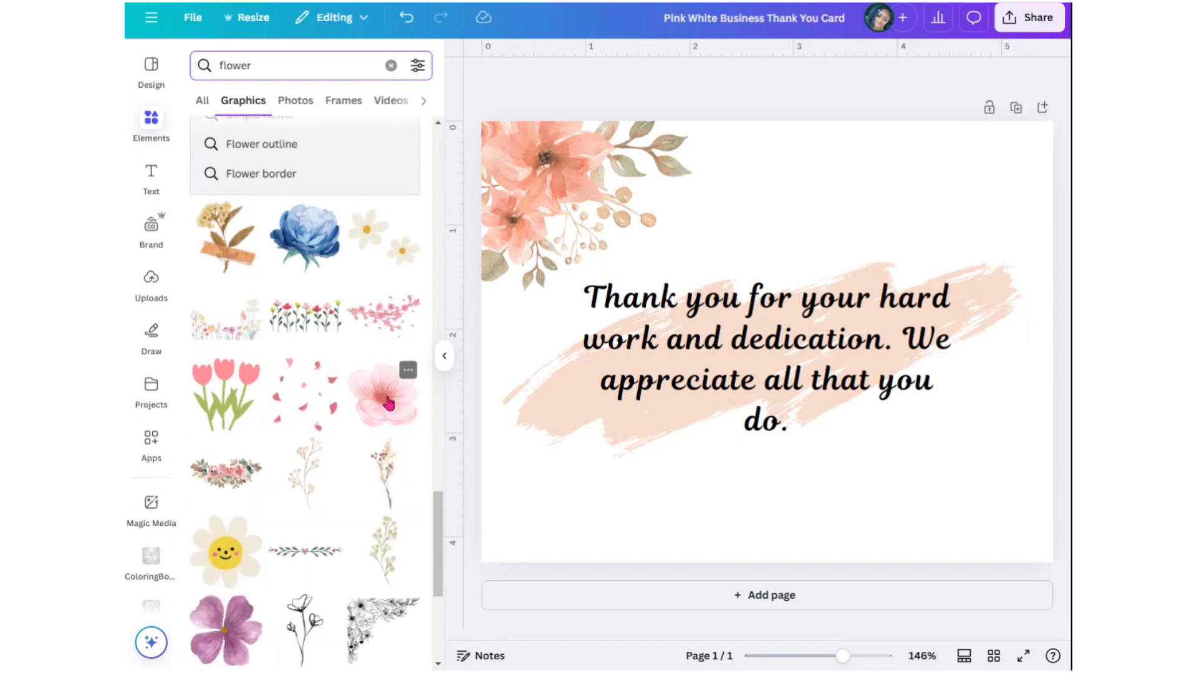
scroll(374, 362, up, 15)
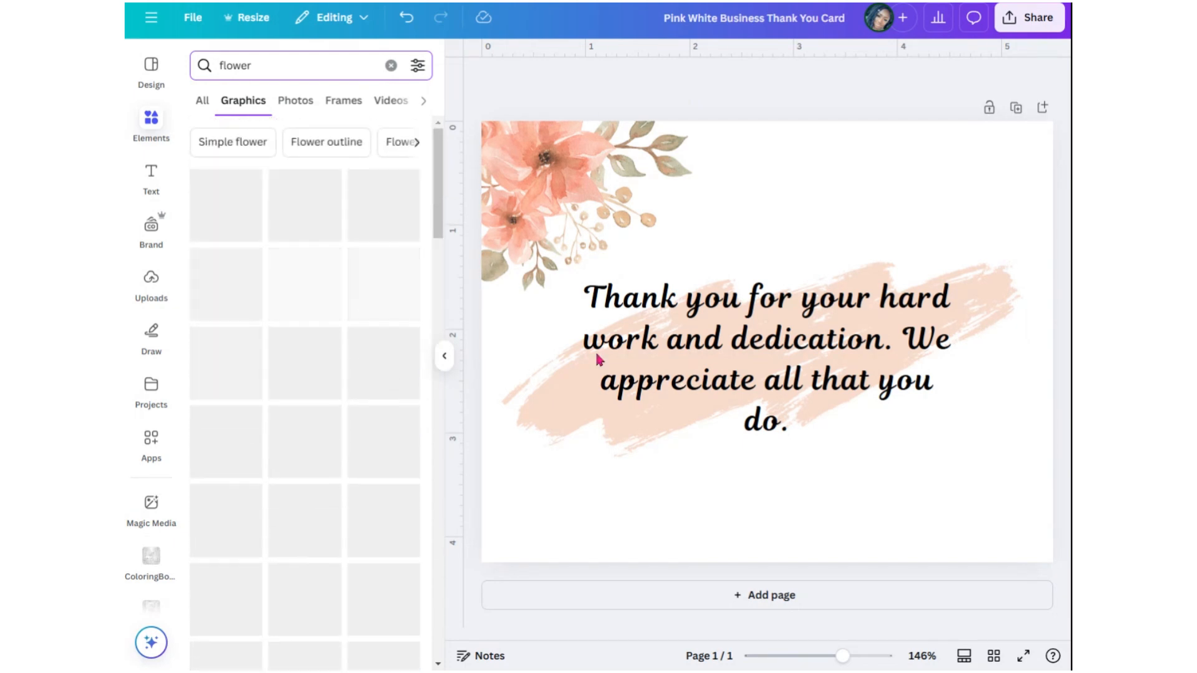
click(891, 133)
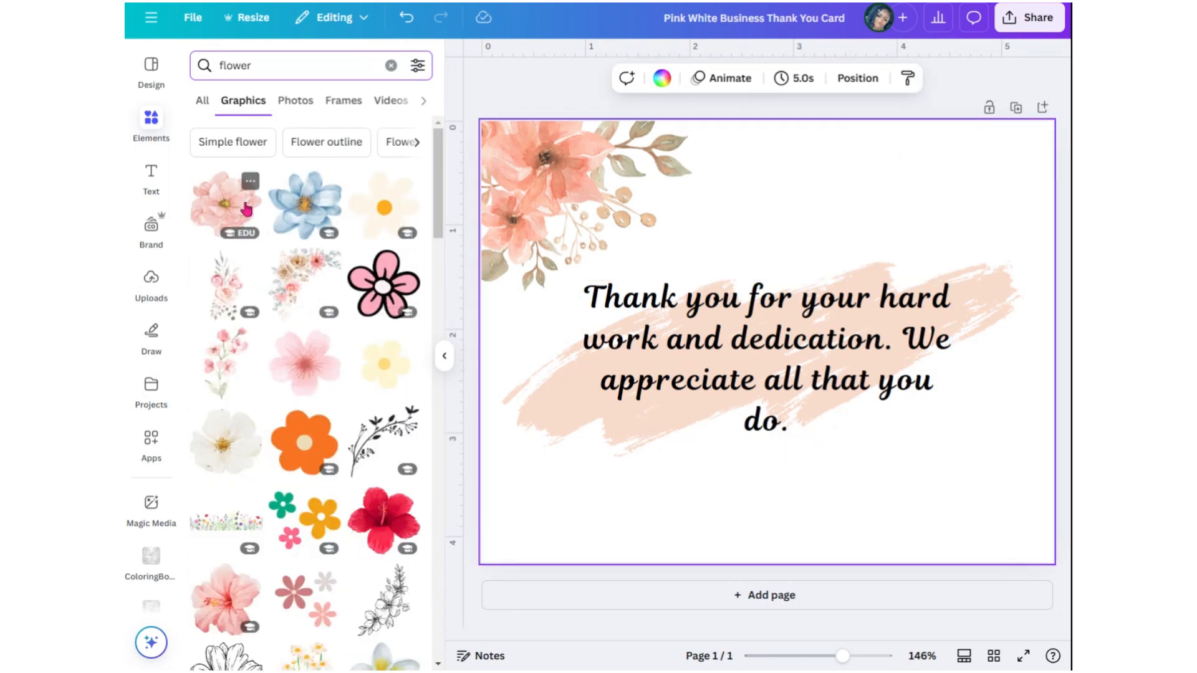
Try the pink watercolor flower in the card's lower-right corner, replacing it with the peach floral bouquet from its Magic Recommendations
click(222, 212)
drag(757, 327, 963, 501)
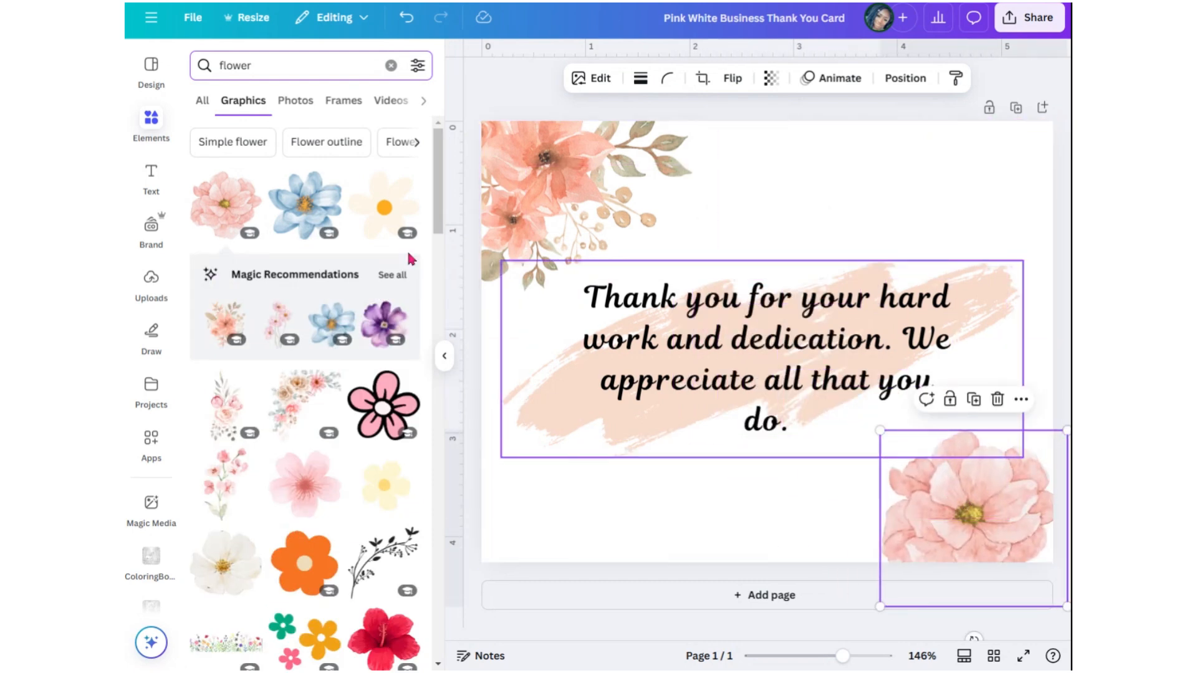
click(234, 337)
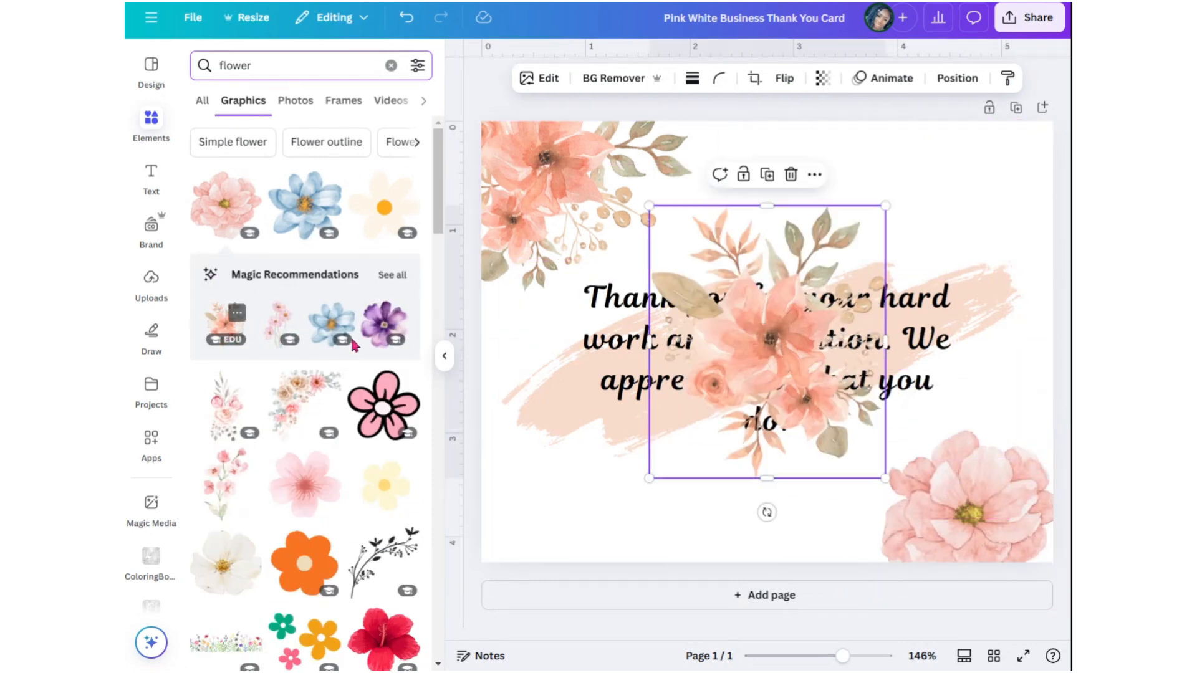
click(974, 484)
key(Delete)
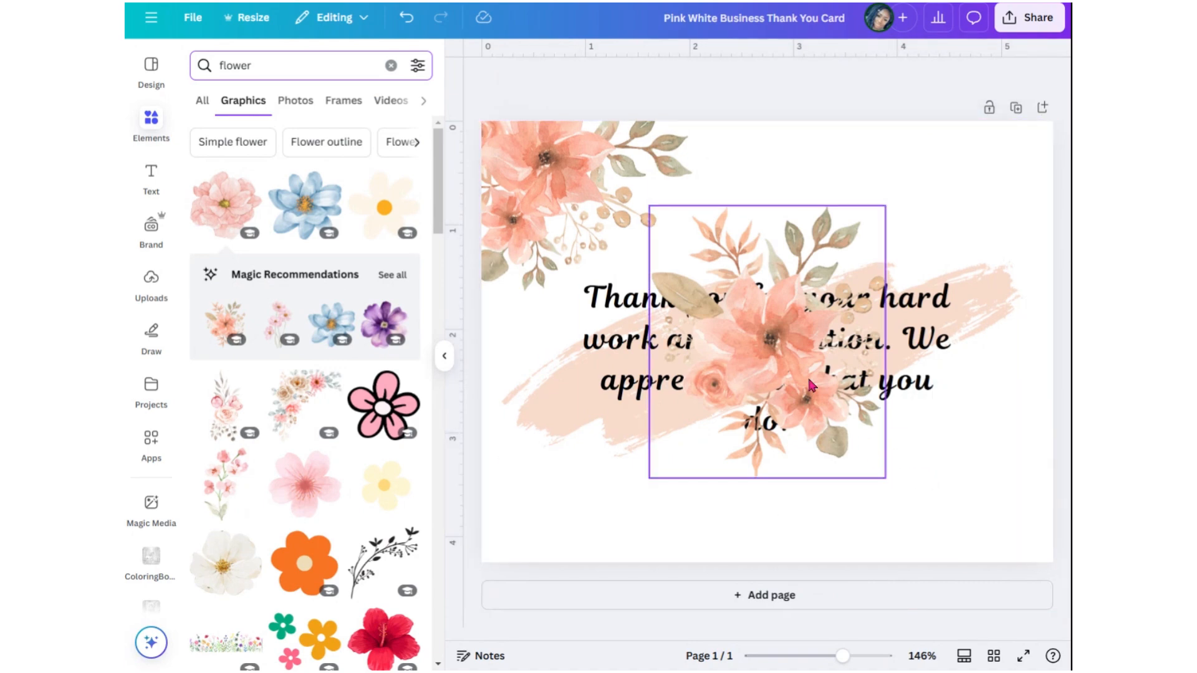
Shrink the peach floral bouquet and fit it into the card's lower-right corner, slightly off the page edge
drag(827, 395, 1036, 569)
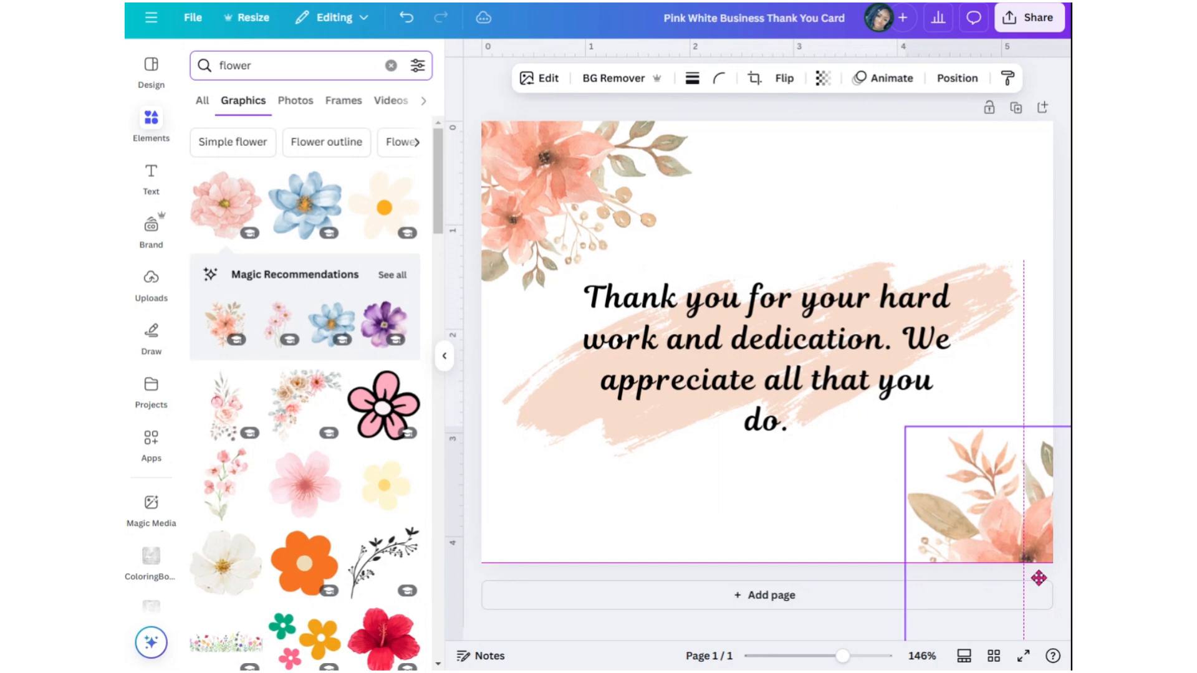
drag(904, 426, 940, 488)
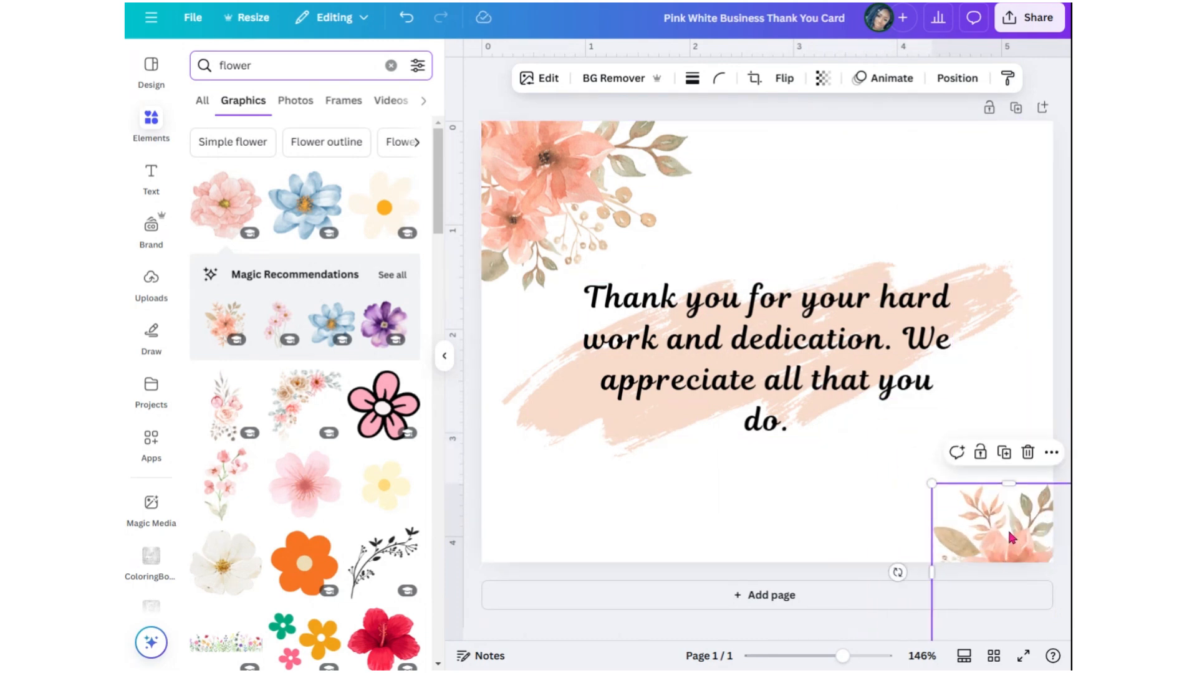
drag(1006, 525, 956, 453)
click(792, 488)
drag(1020, 394, 988, 436)
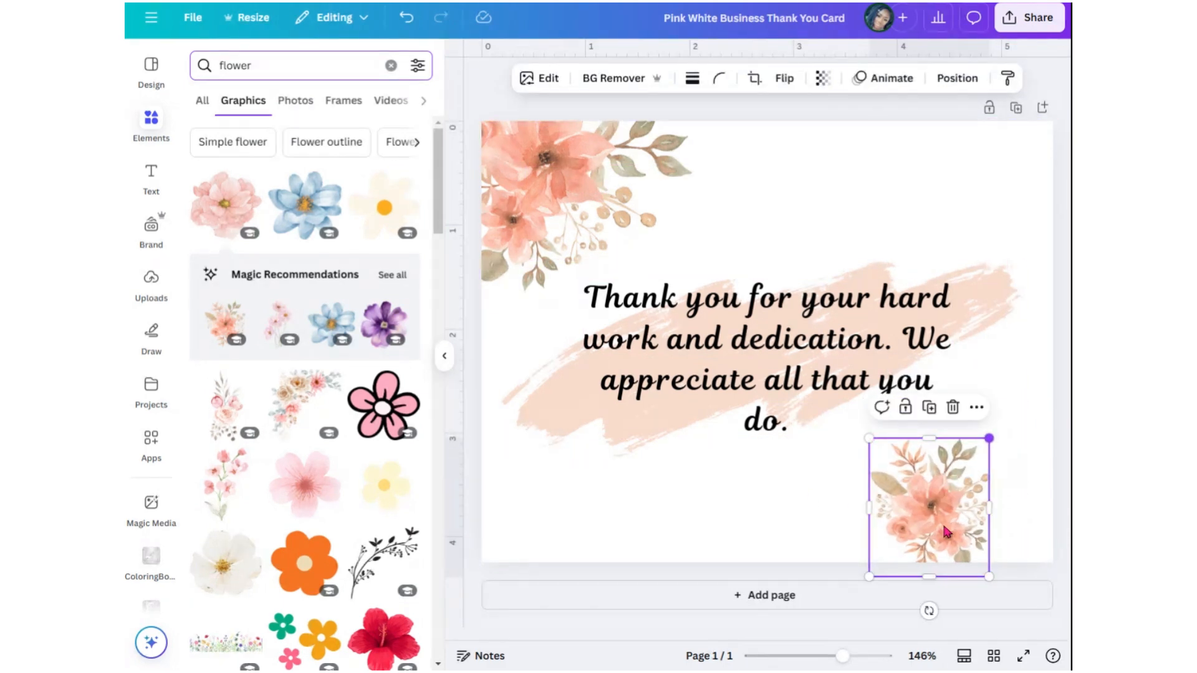
drag(938, 532, 1000, 496)
click(817, 498)
click(878, 512)
click(1011, 284)
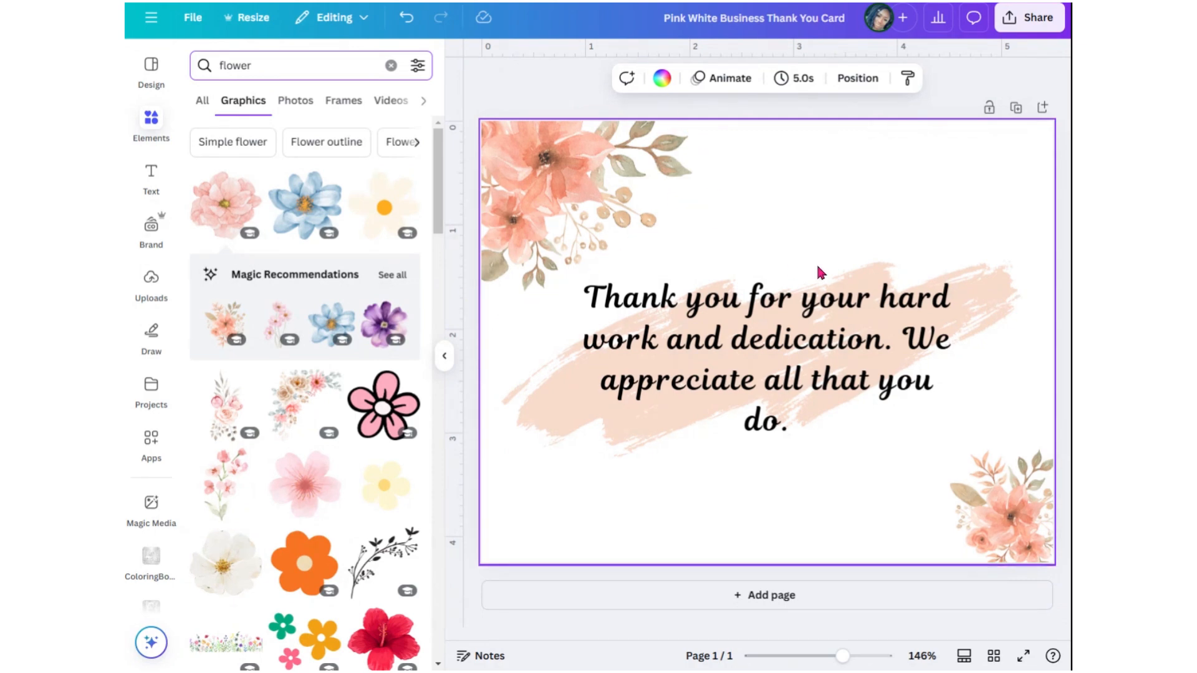
Nudge the thank-you message slightly to the right and centre the peach brush stroke horizontally on the card
mouse_move(748, 321)
mouse_down()
mouse_move(780, 340)
mouse_move(769, 335)
mouse_up()
click(997, 291)
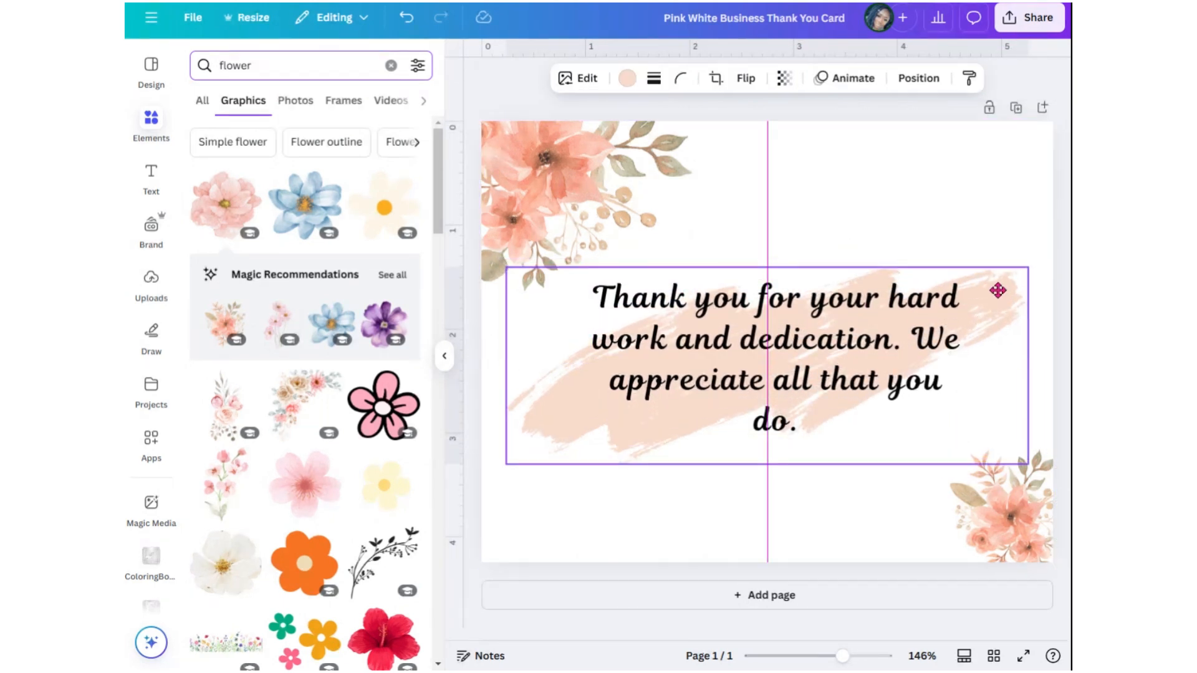
click(945, 132)
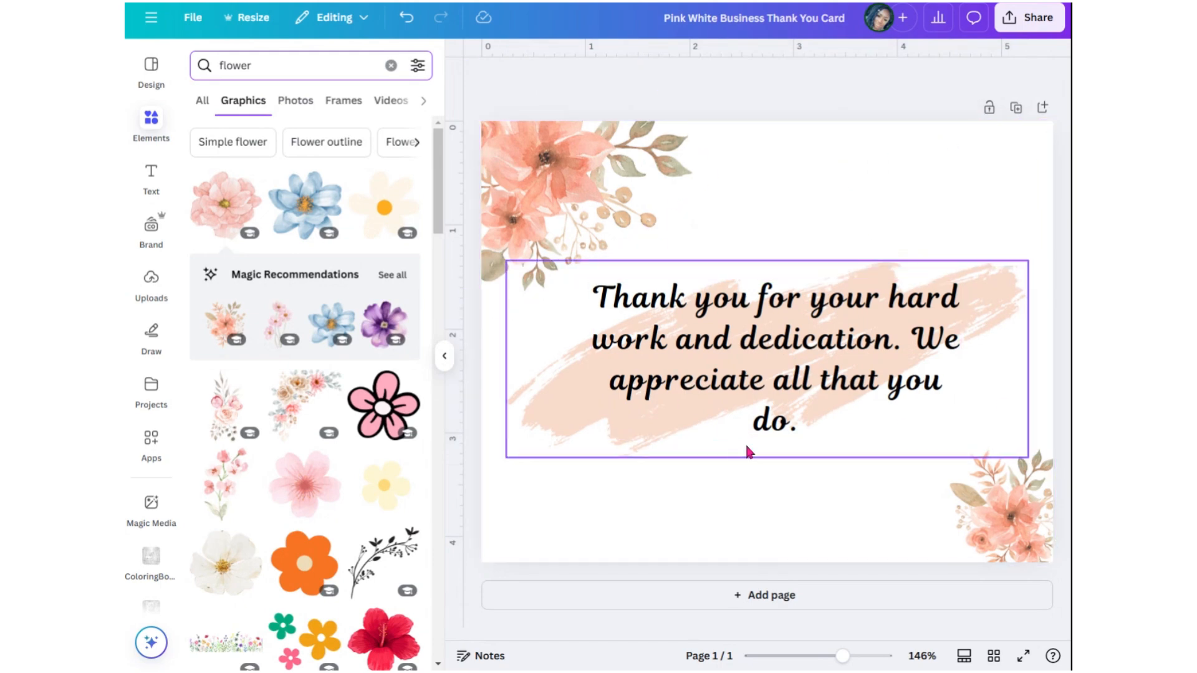
click(636, 326)
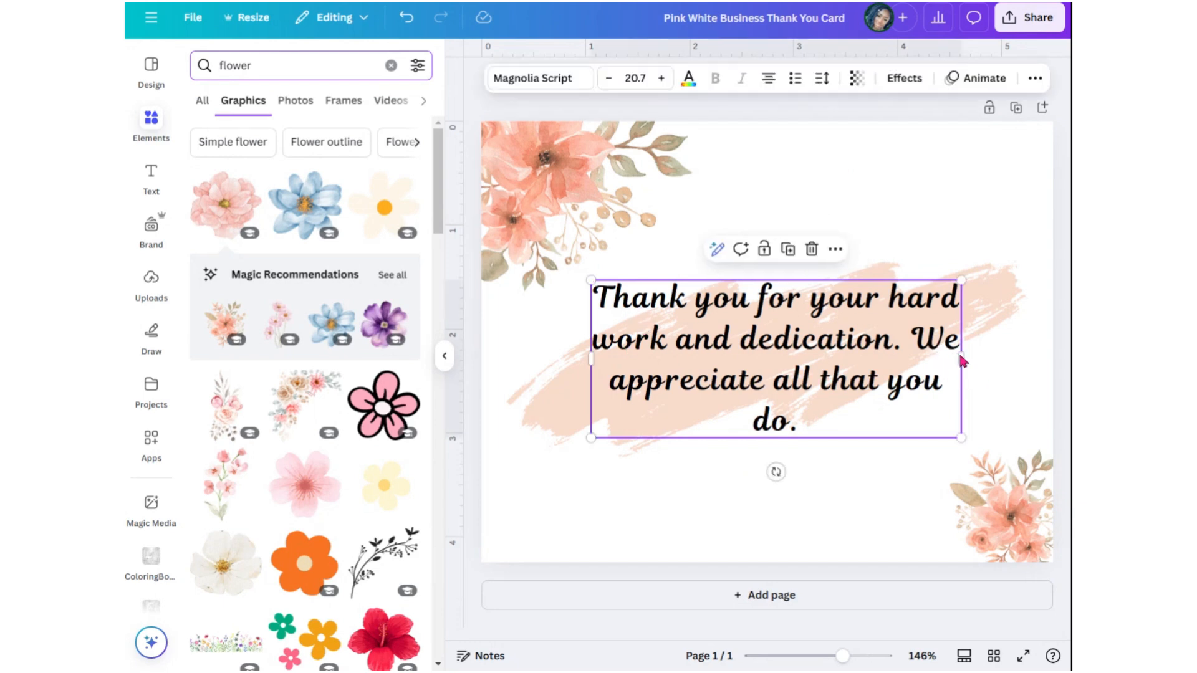
click(938, 145)
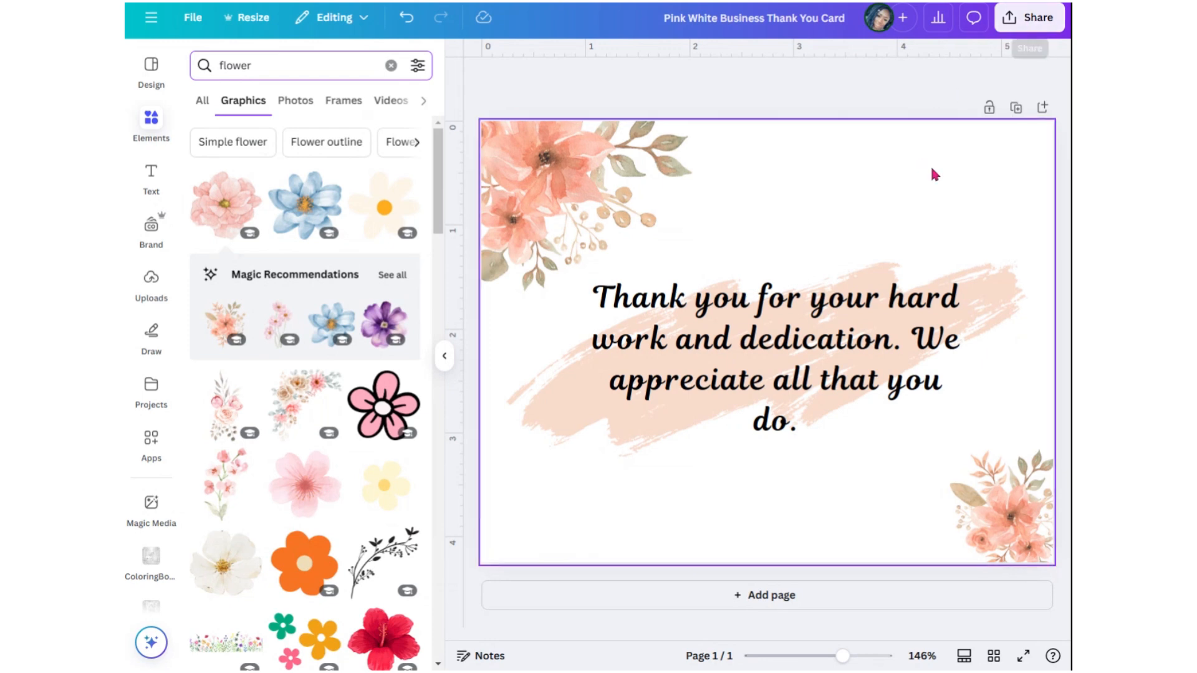
Download the finished card as a PNG, dismiss the sharing offer and collapse the elements panel
click(1022, 18)
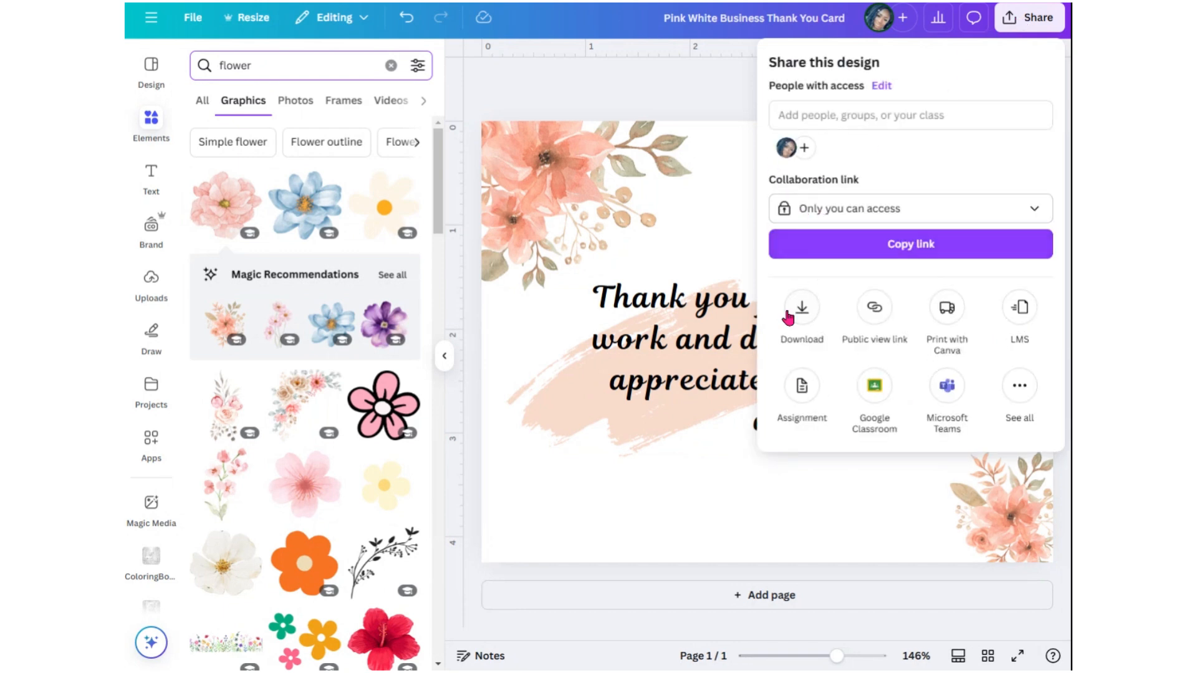
click(802, 311)
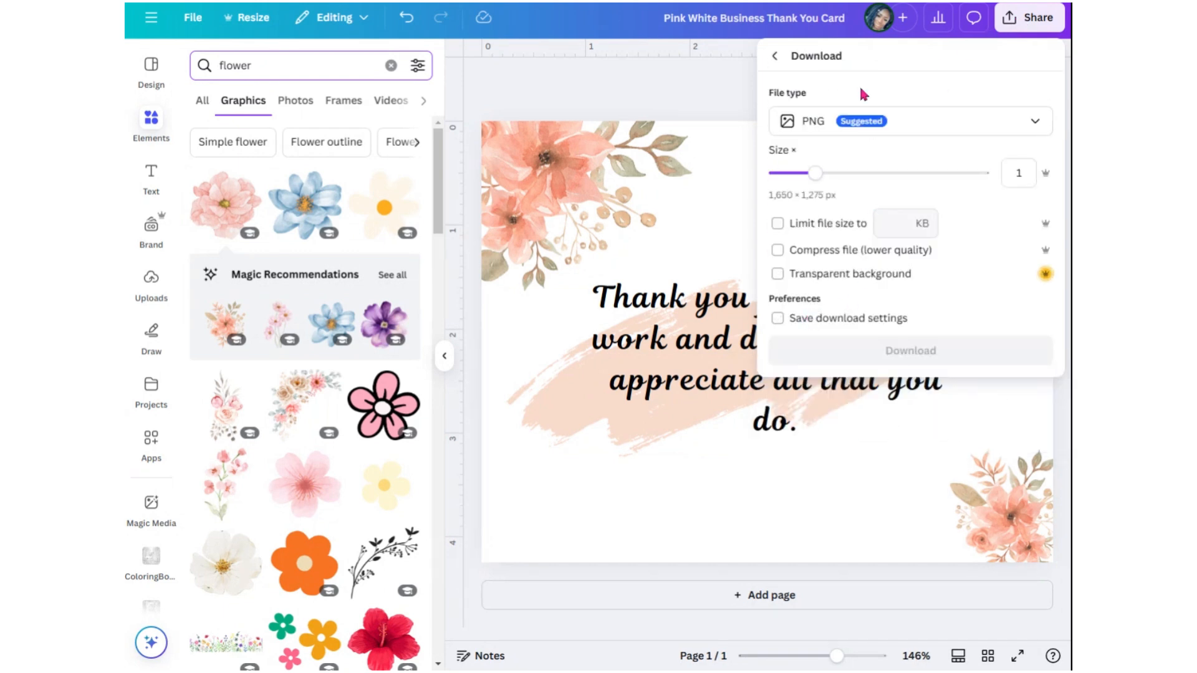
click(792, 125)
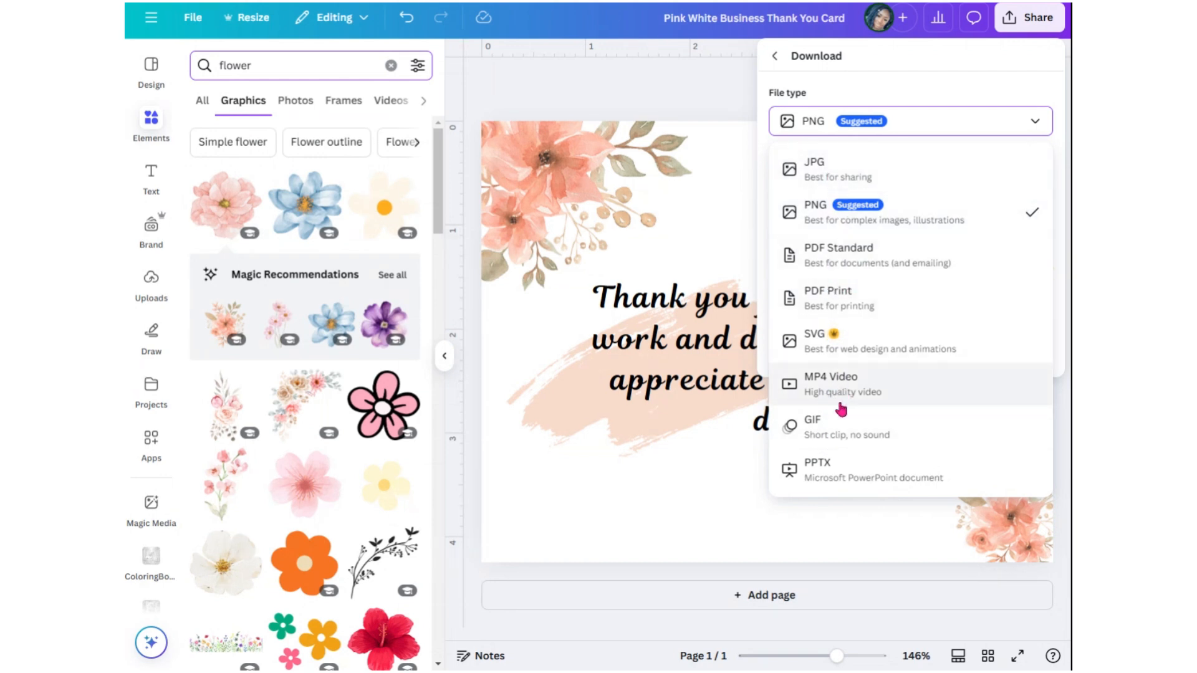
click(816, 213)
click(885, 363)
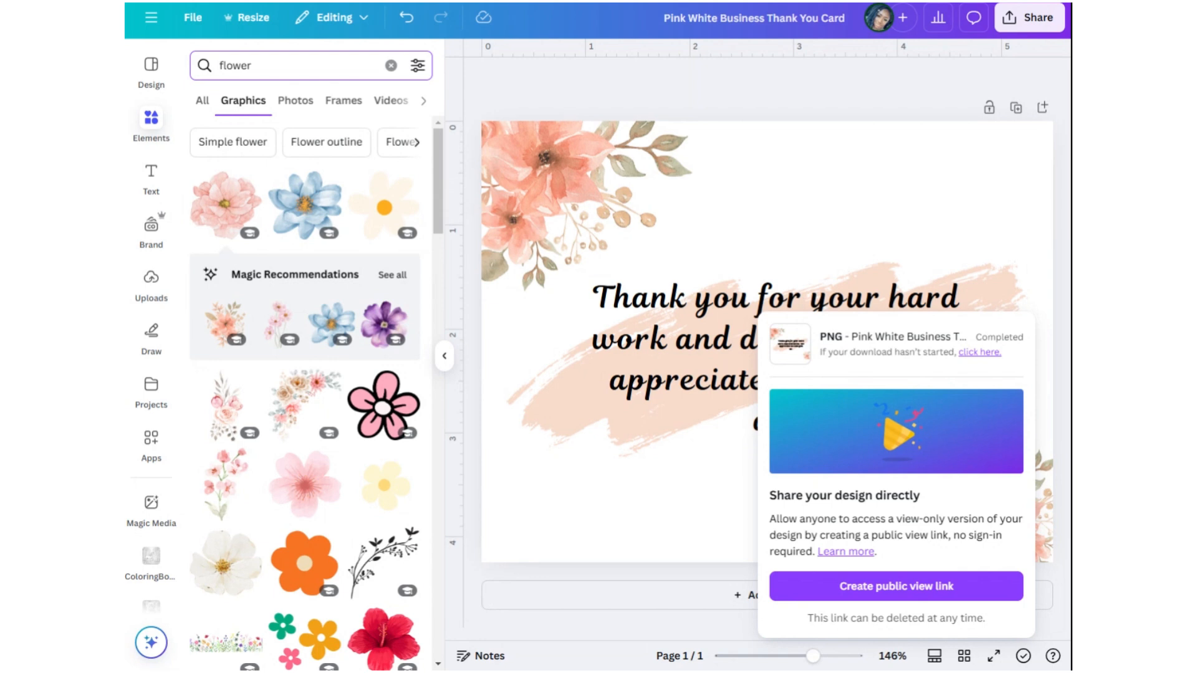
click(825, 118)
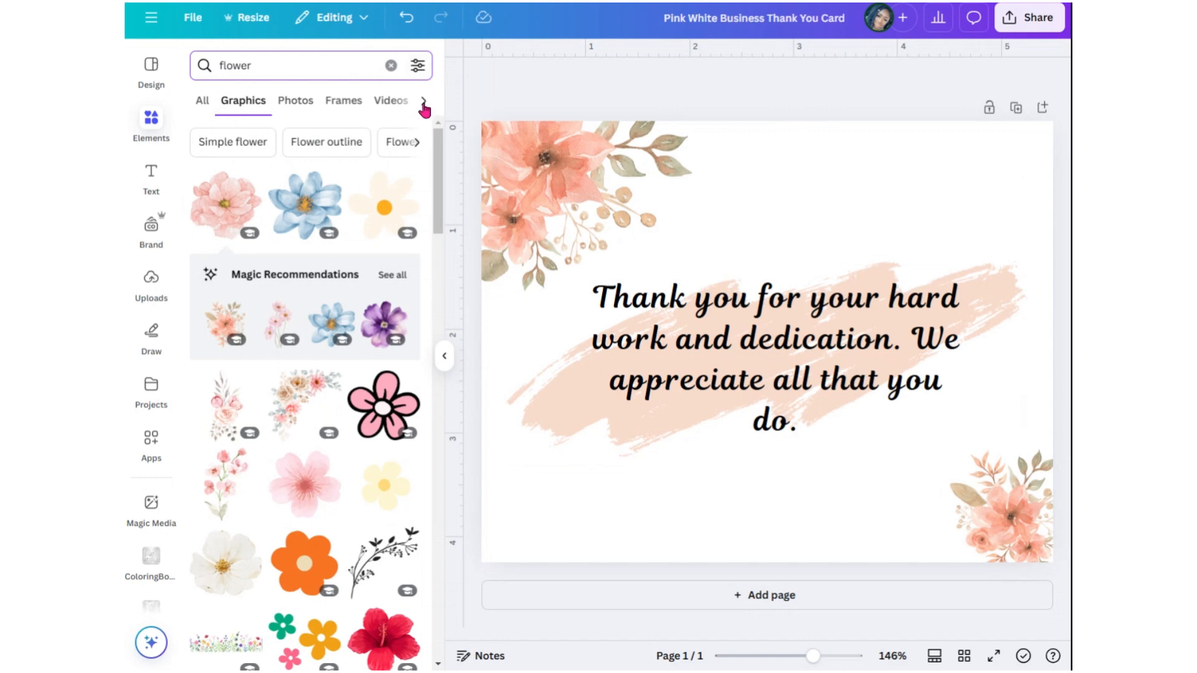
click(444, 356)
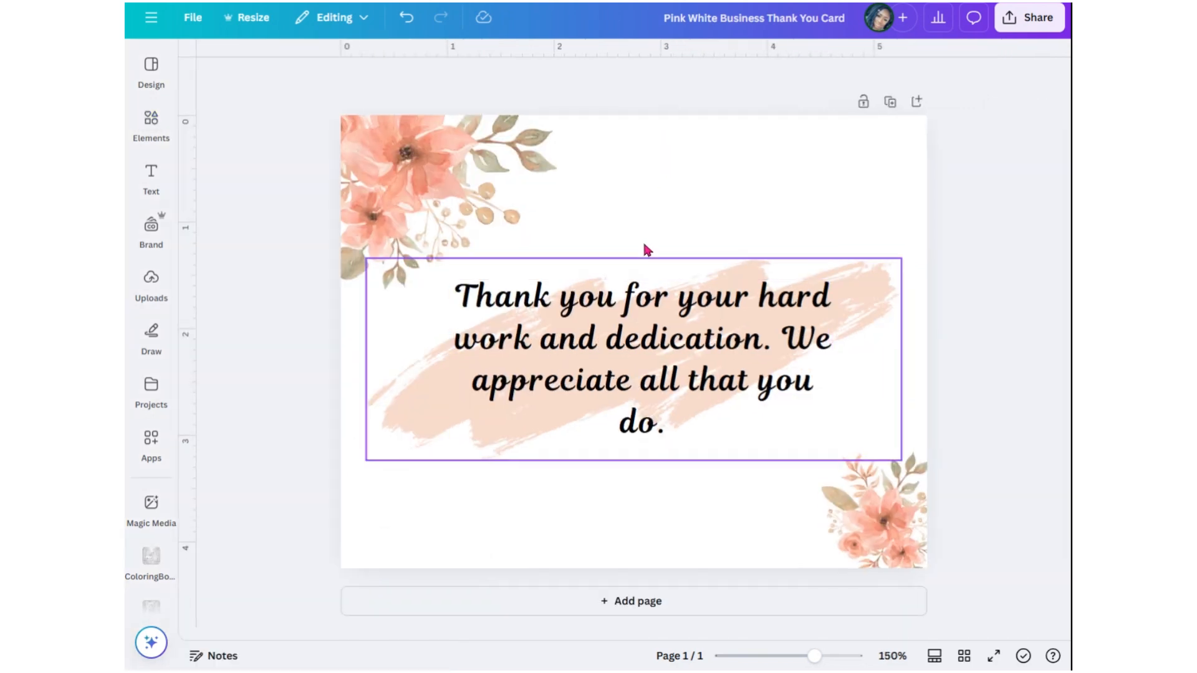